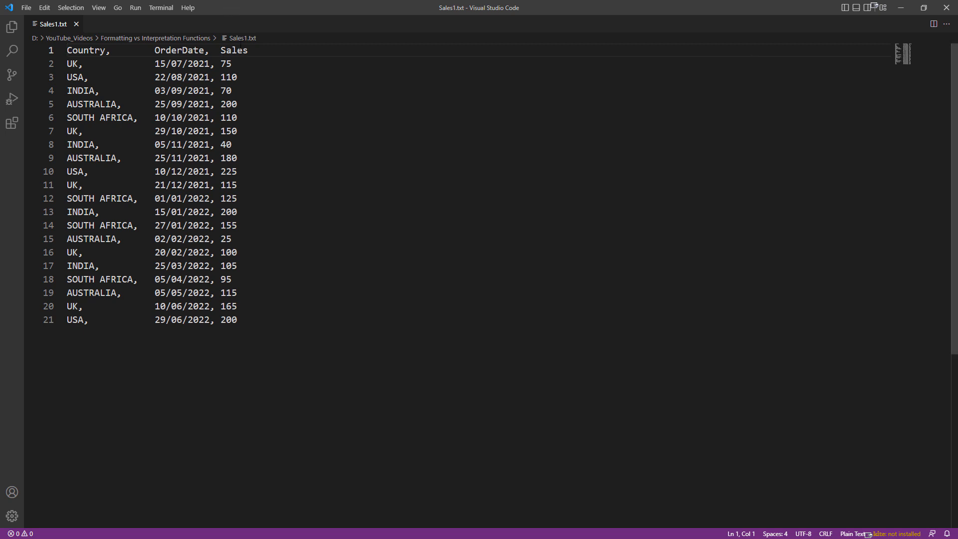
Look over the rows in Sales1.txt, then switch to Qlik Sense and load the data from that file.
{"action": "left_click_drag", "start_coordinate": [238, 326], "coordinate": [66, 50]}
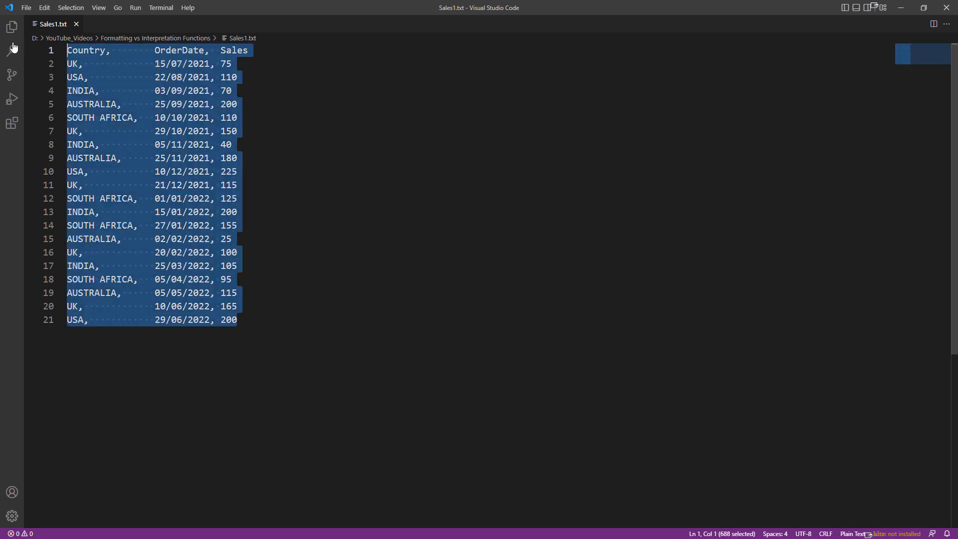
{"action": "left_click", "coordinate": [231, 144]}
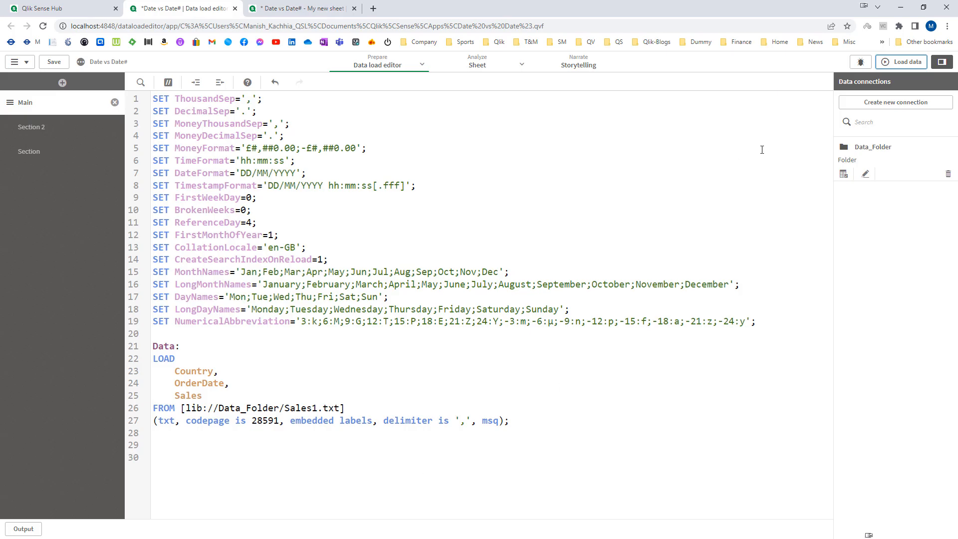
{"action": "left_click", "coordinate": [902, 62]}
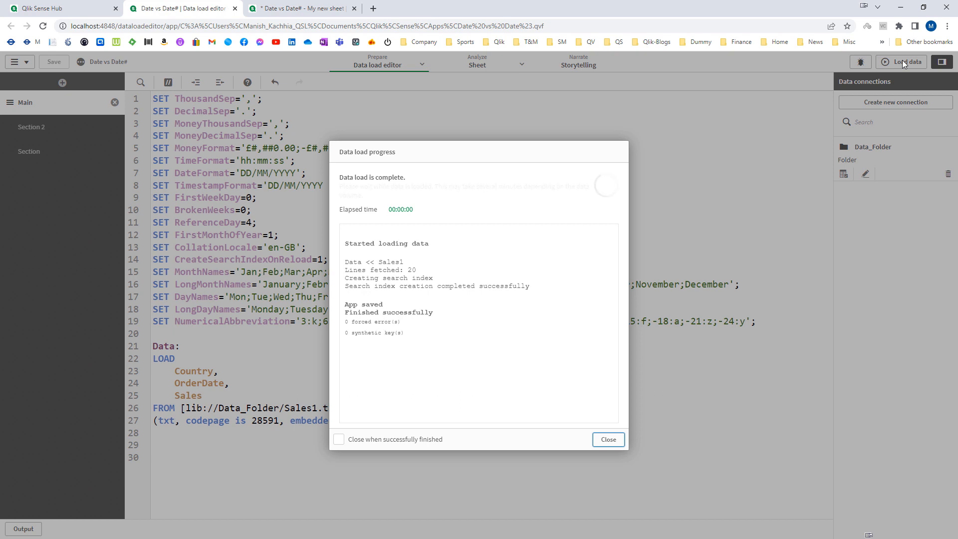
{"action": "left_click", "coordinate": [601, 444]}
Put My new sheet into edit mode and open the OrderDate column's properties in the table.
{"action": "left_click", "coordinate": [284, 8]}
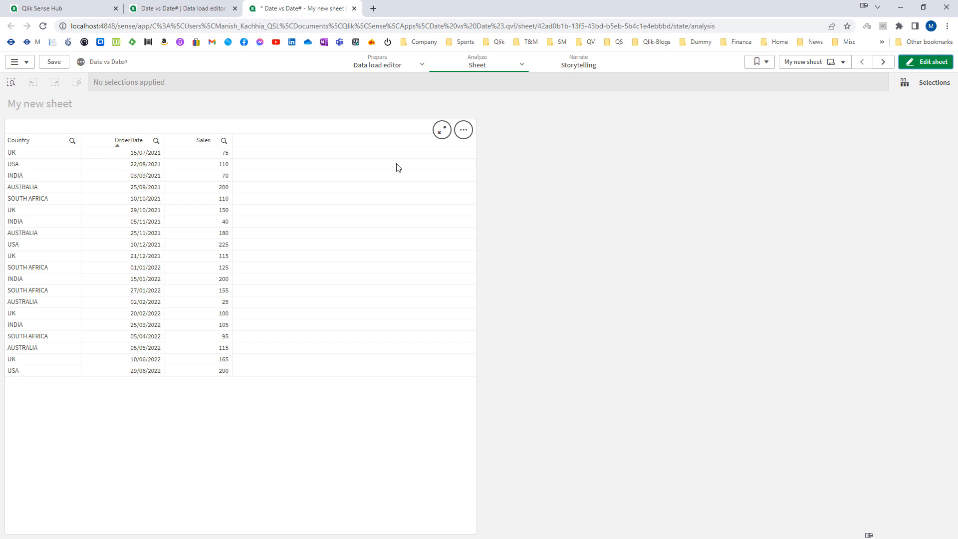
{"action": "left_click", "coordinate": [928, 64]}
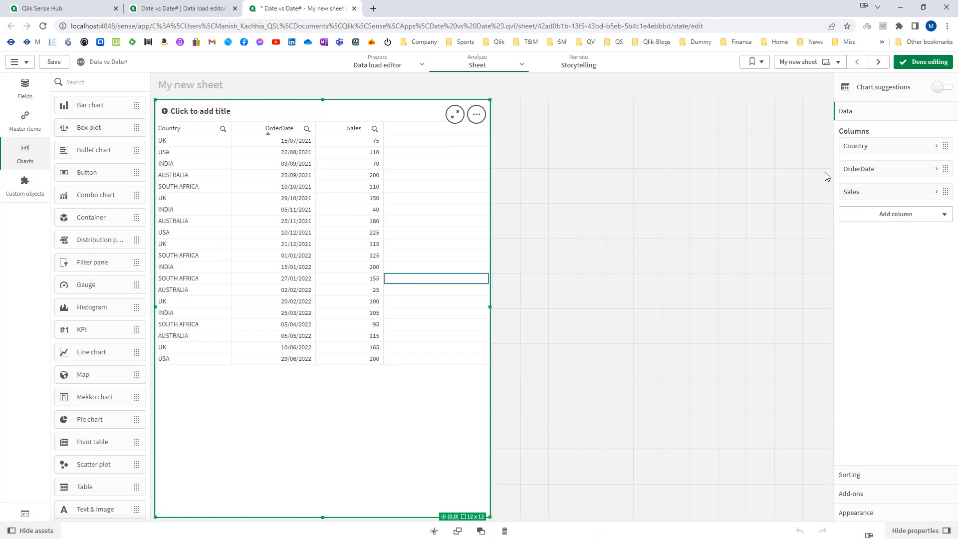
{"action": "left_click", "coordinate": [866, 171]}
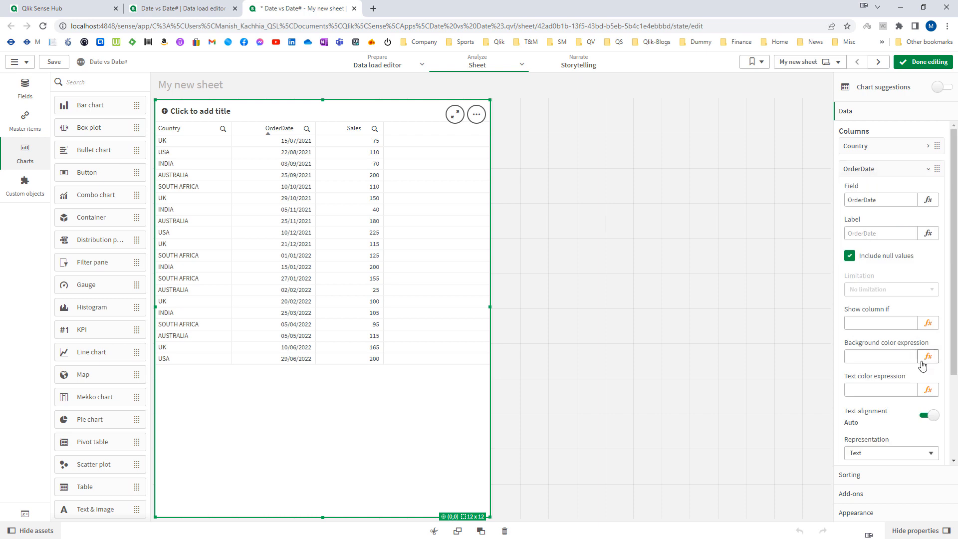
{"action": "scroll", "coordinate": [922, 366], "scroll_direction": "down", "scroll_amount": 1}
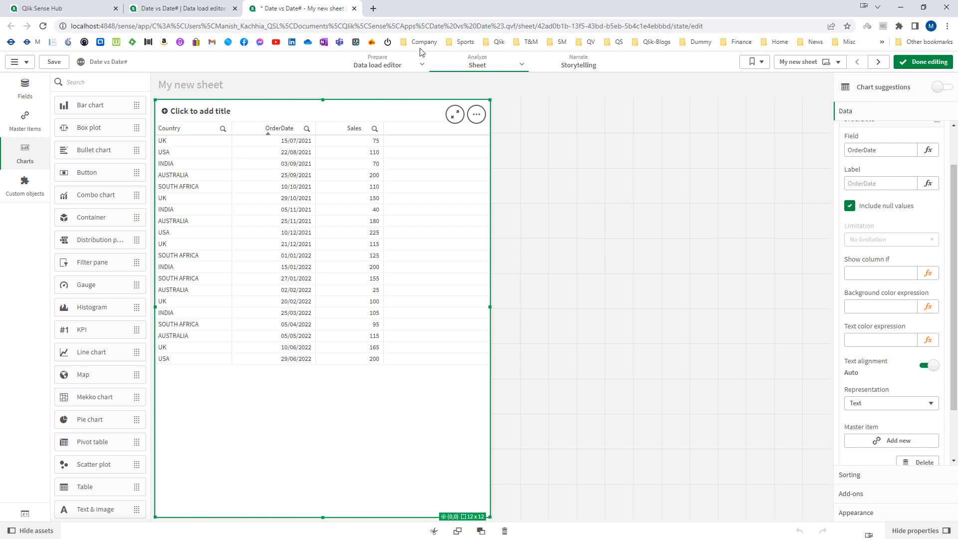
Open the data model viewer in a separate browser tab and show the preview of the OrderDate field.
{"action": "left_click", "coordinate": [422, 65]}
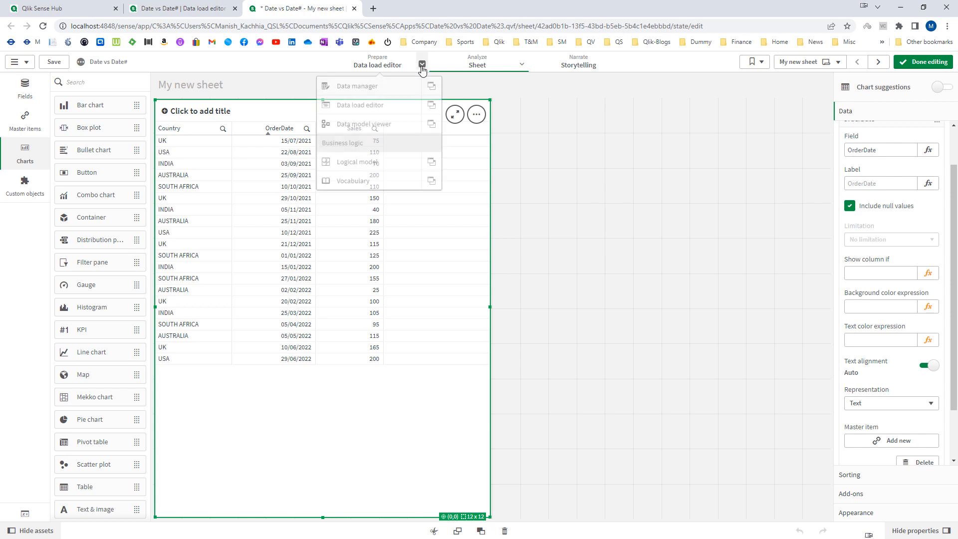
{"action": "left_click", "coordinate": [431, 125]}
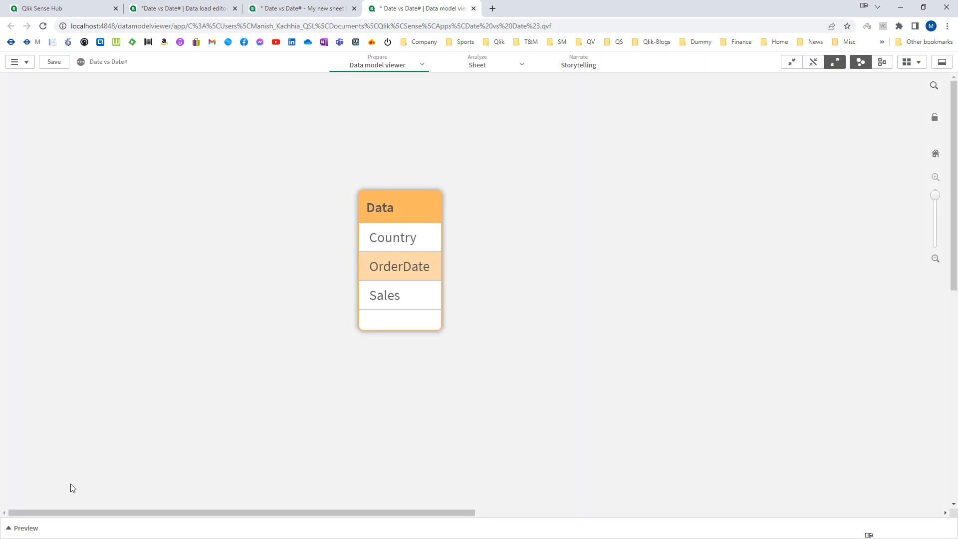
{"action": "left_click", "coordinate": [29, 528]}
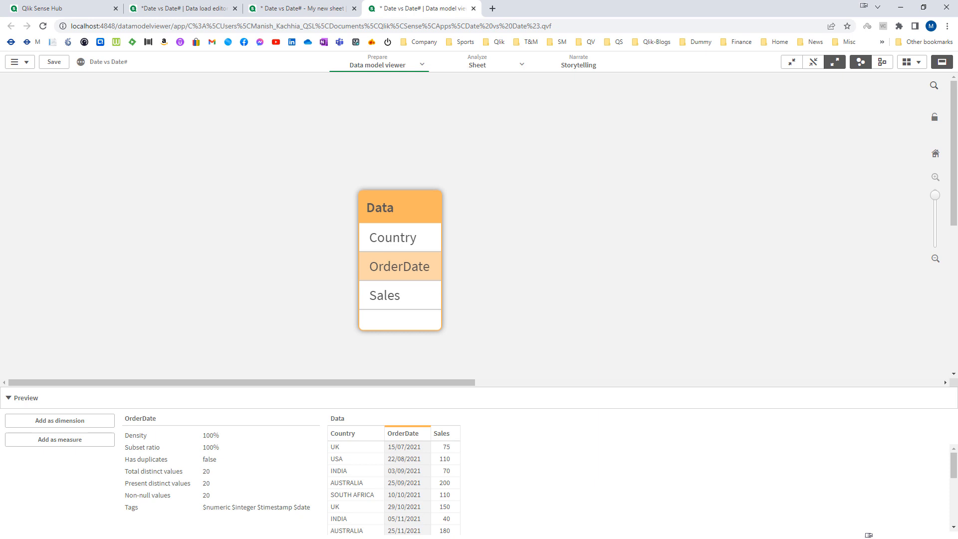
Switch to Visual Studio Code and examine the date format of the DeliveryDate column in Sales2.txt.
{"action": "key", "text": "alt+Tab"}
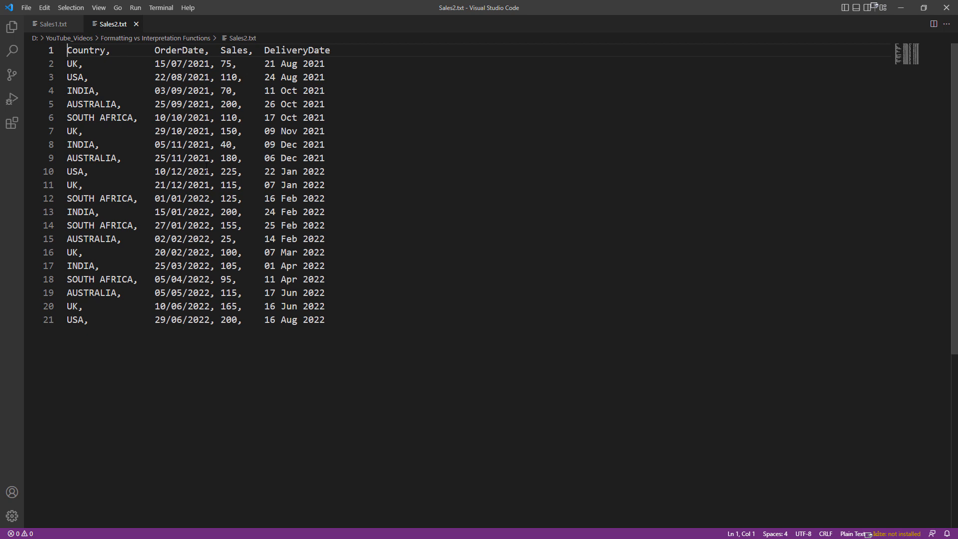
{"action": "left_click_drag", "start_coordinate": [264, 50], "coordinate": [331, 50]}
{"action": "left_click", "coordinate": [330, 65]}
{"action": "left_click_drag", "start_coordinate": [265, 63], "coordinate": [332, 64]}
{"action": "key", "text": "Down"}
{"action": "key", "text": "Down"}
{"action": "key", "text": "Down"}
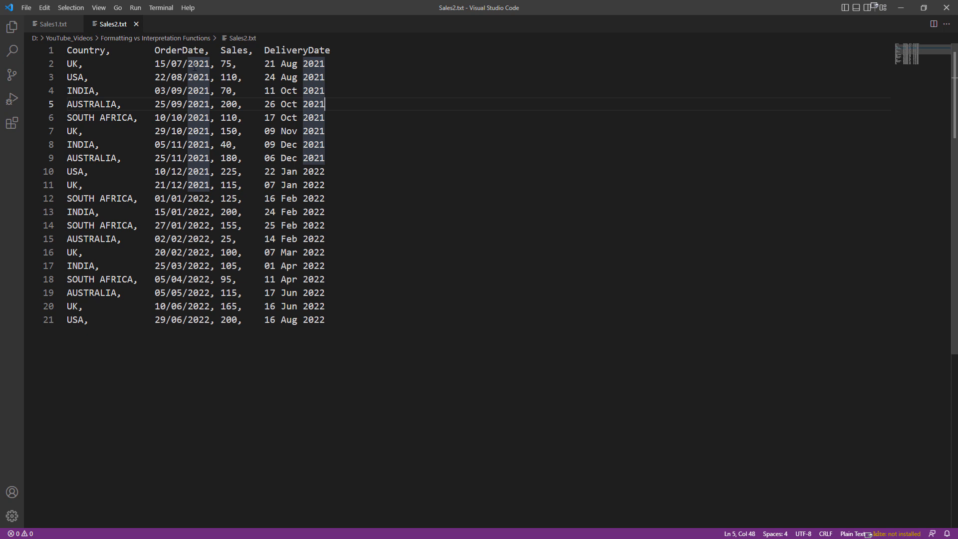
{"action": "left_click_drag", "start_coordinate": [265, 64], "coordinate": [325, 63]}
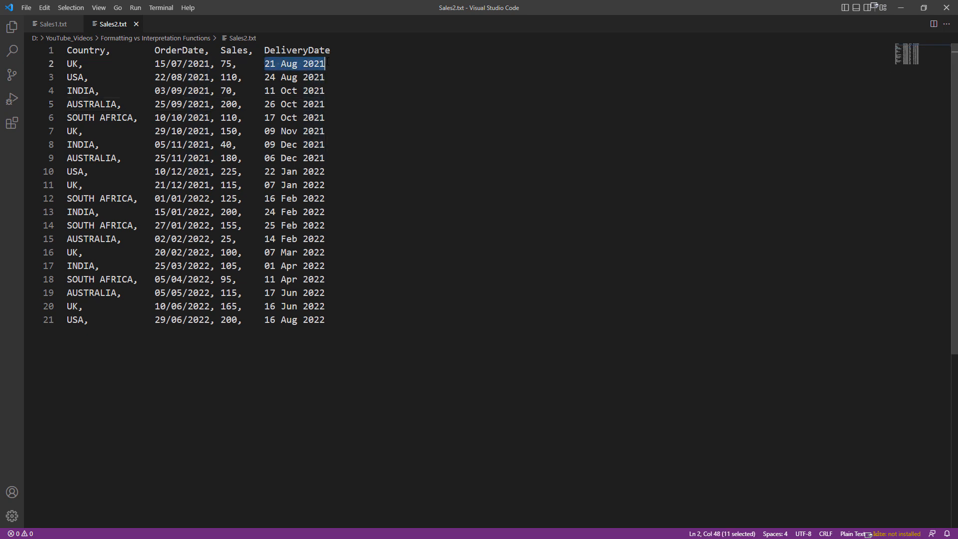
{"action": "left_click", "coordinate": [355, 102]}
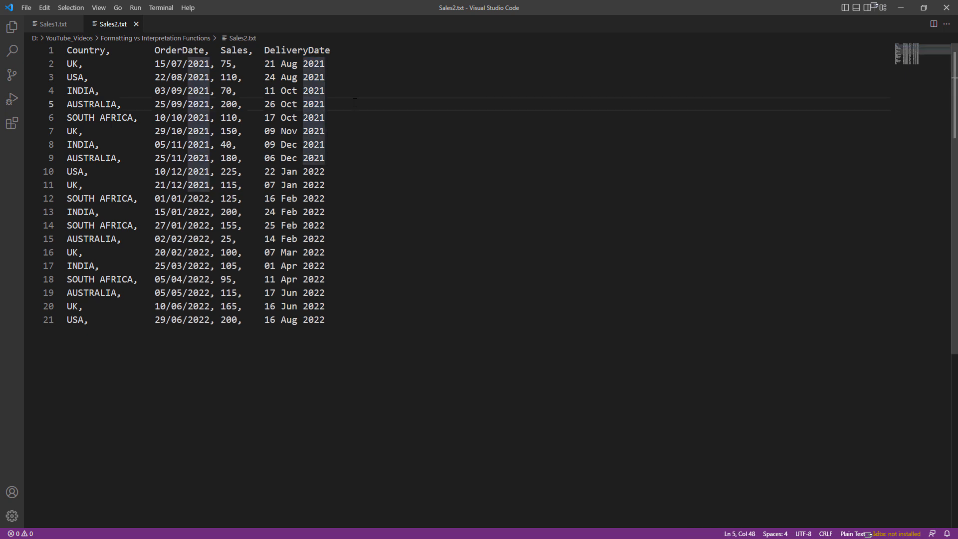
{"action": "left_click_drag", "start_coordinate": [328, 320], "coordinate": [66, 50]}
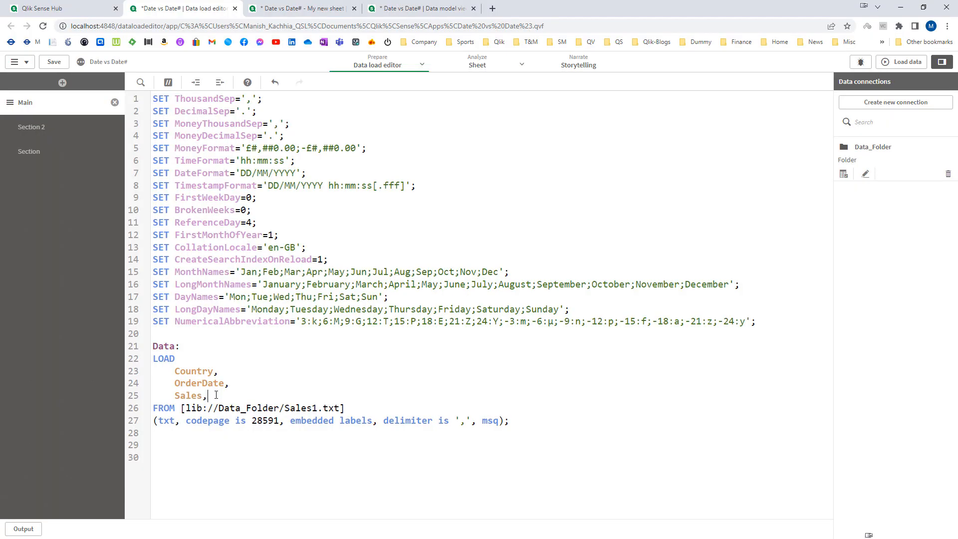
Add the DeliveryDate field to the load script with Sales2.txt as its source file, and load the data.
{"action": "key", "text": "Return"}
{"action": "type", "text": "DeliveryDate"}
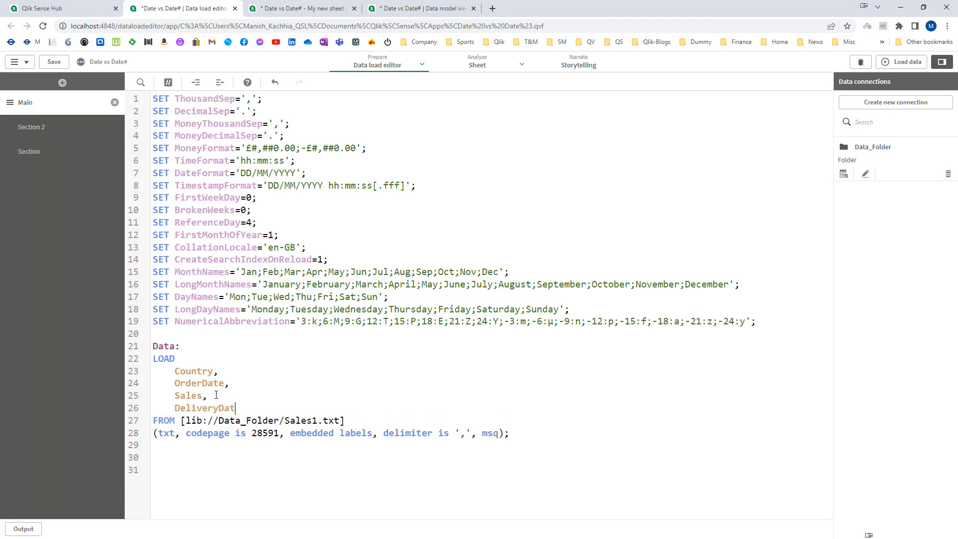
{"action": "left_click", "coordinate": [315, 420]}
{"action": "type", "text": "2"}
{"action": "left_click", "coordinate": [898, 62]}
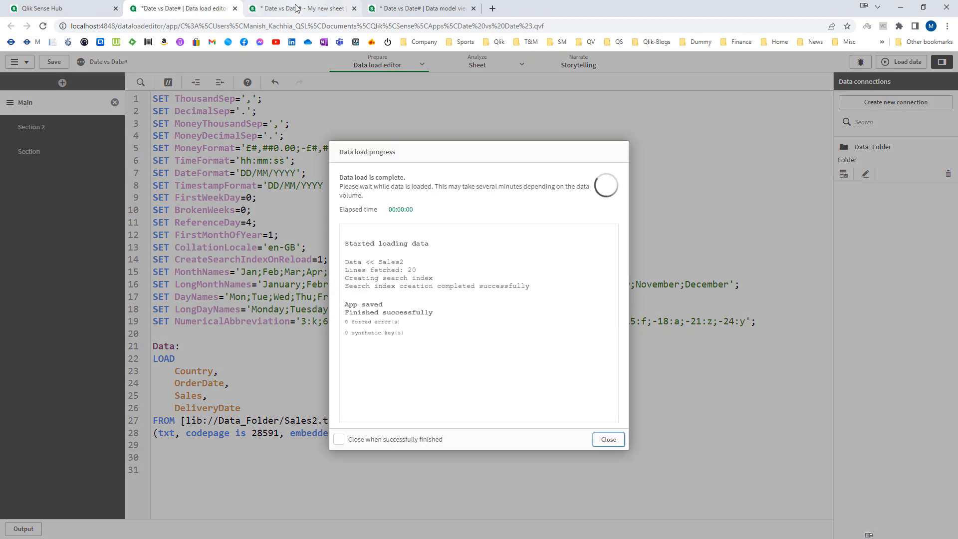
Add the DeliveryDate field as a new column to the table on My new sheet.
{"action": "left_click", "coordinate": [297, 9]}
{"action": "left_click", "coordinate": [25, 88]}
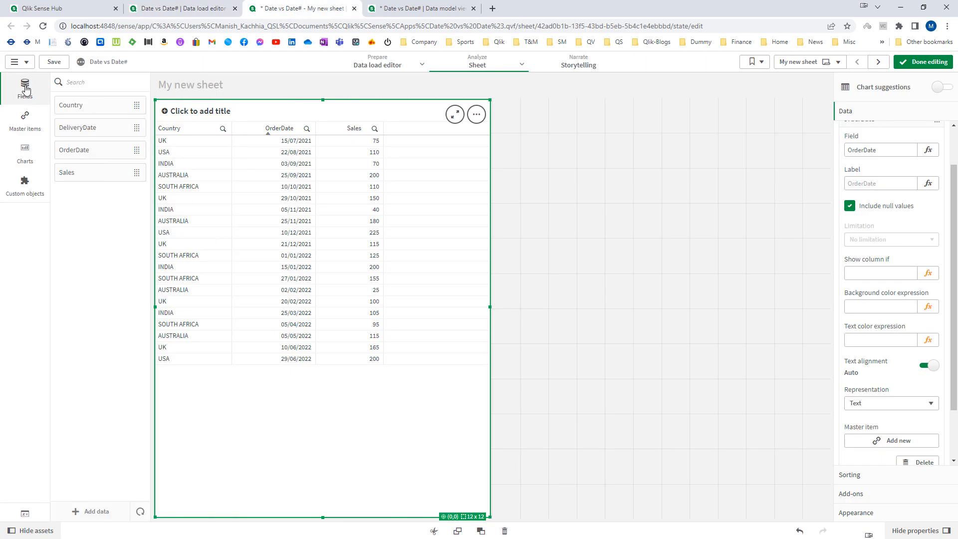
{"action": "left_click_drag", "start_coordinate": [82, 140], "coordinate": [279, 280]}
{"action": "left_click", "coordinate": [280, 277]}
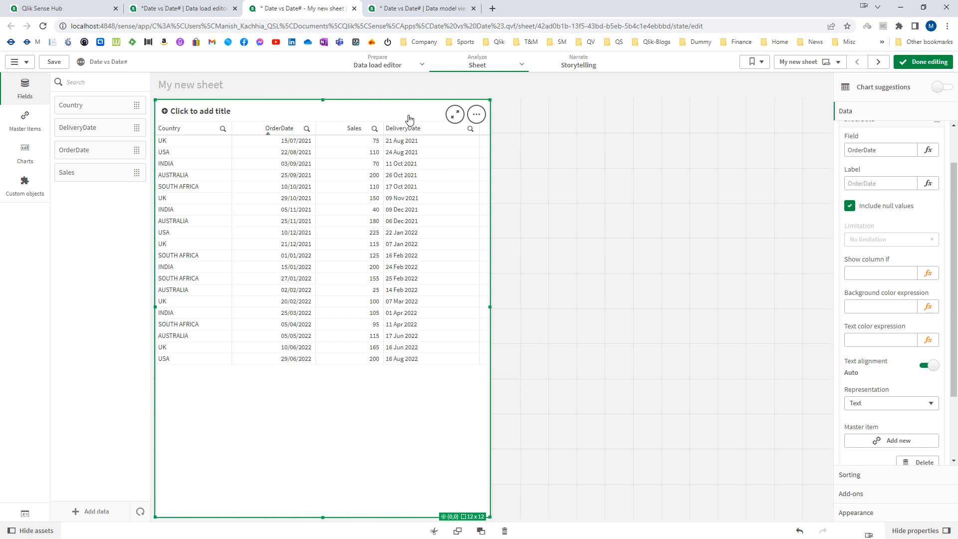
Open the DeliveryDate column's properties and review its text alignment setting.
{"action": "scroll", "coordinate": [848, 180], "scroll_direction": "up", "scroll_amount": 2}
{"action": "left_click", "coordinate": [860, 171]}
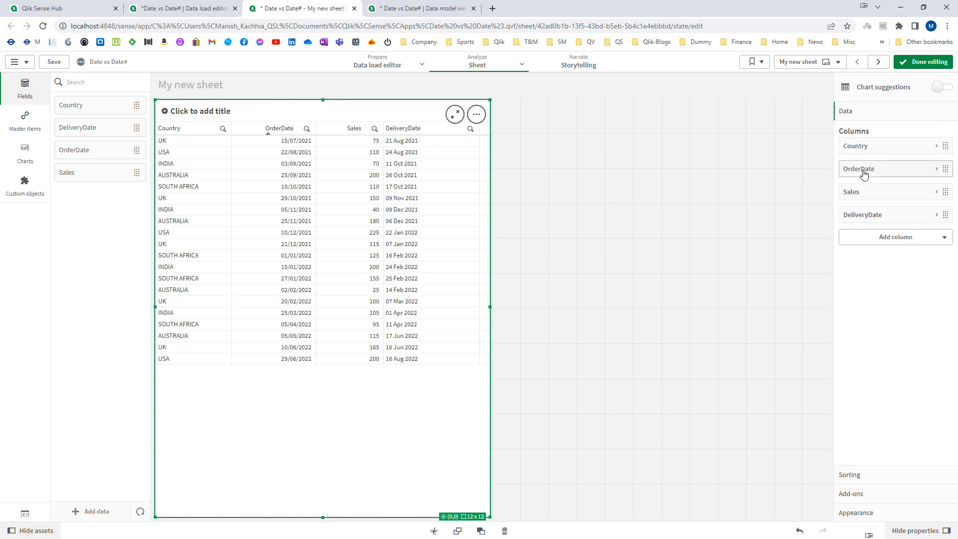
{"action": "left_click", "coordinate": [864, 216]}
{"action": "scroll", "coordinate": [908, 387], "scroll_direction": "down", "scroll_amount": 2}
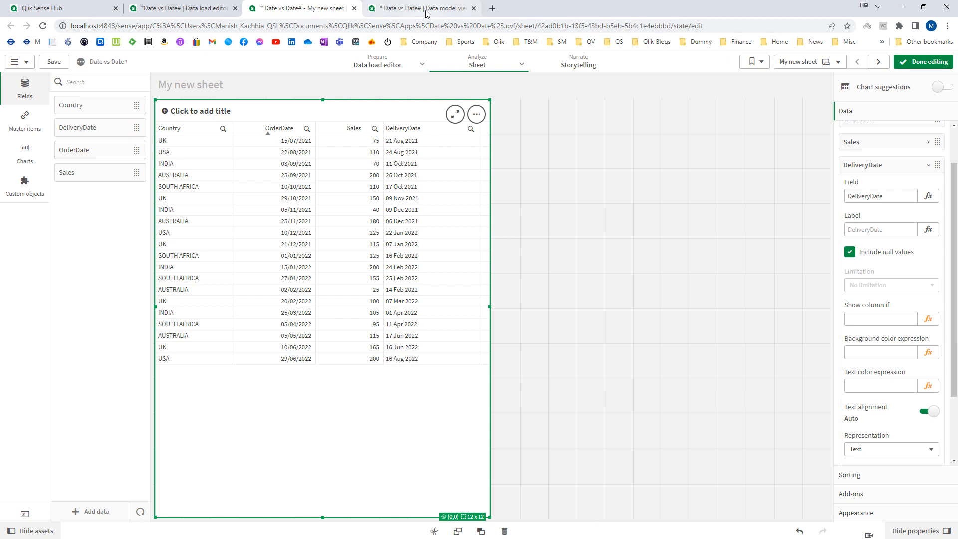
Enlarge the Data table in the data model viewer and compare the tags of the DeliveryDate and OrderDate fields.
{"action": "left_click", "coordinate": [426, 9]}
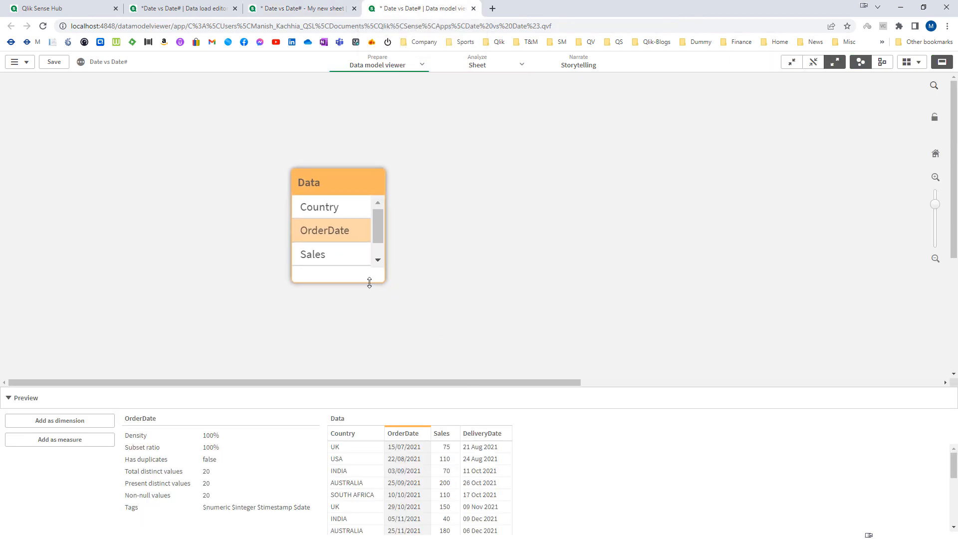
{"action": "left_click_drag", "start_coordinate": [374, 281], "coordinate": [372, 338]}
{"action": "left_click", "coordinate": [327, 280]}
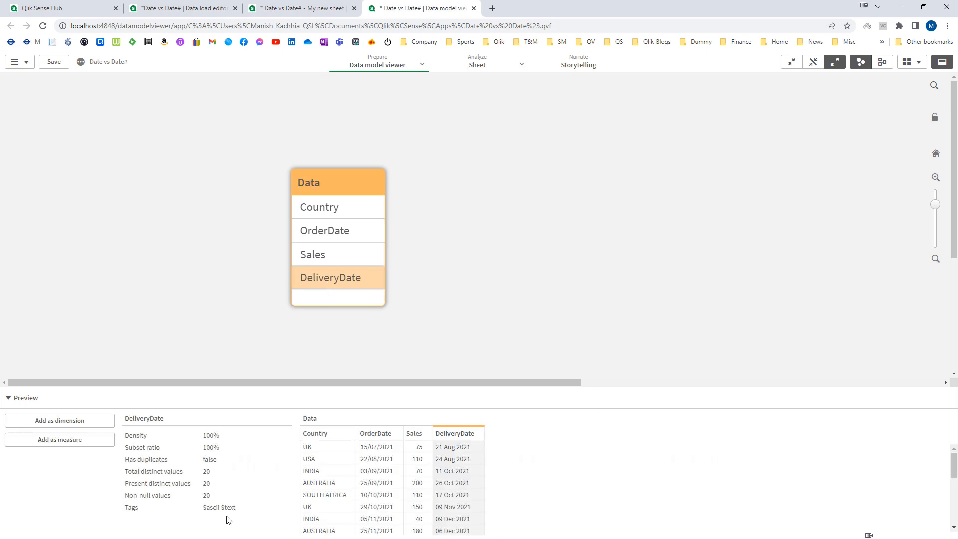
{"action": "left_click", "coordinate": [320, 227]}
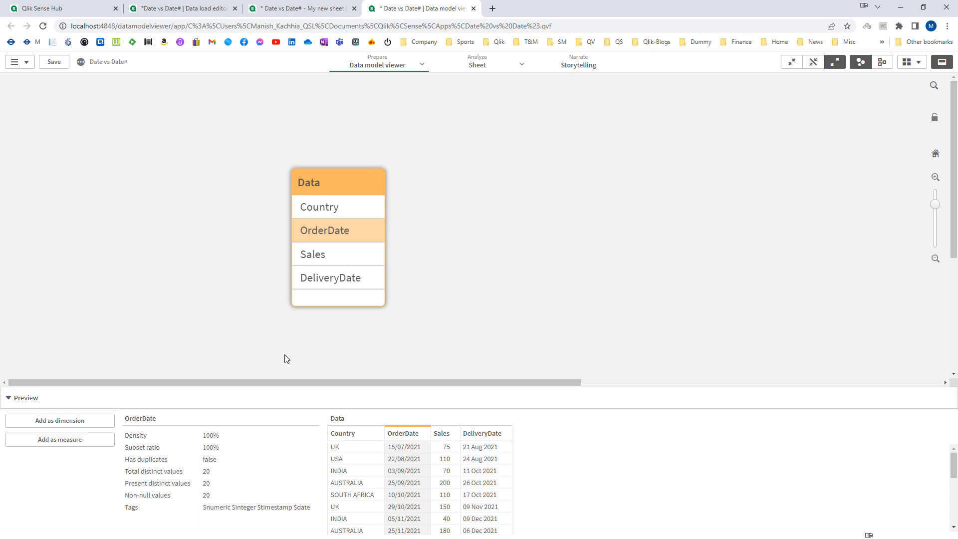
{"action": "left_click", "coordinate": [318, 280]}
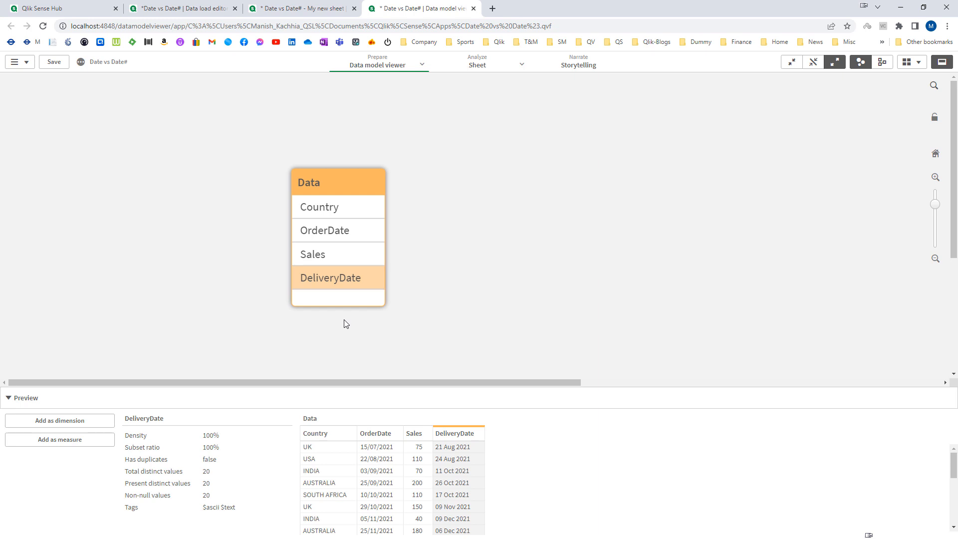
{"action": "left_click", "coordinate": [342, 229]}
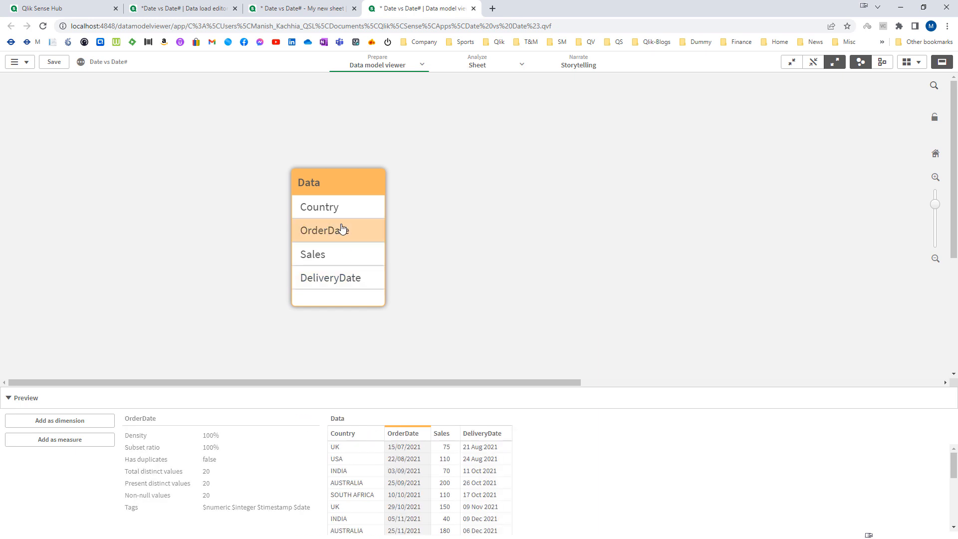
{"action": "left_click", "coordinate": [338, 279]}
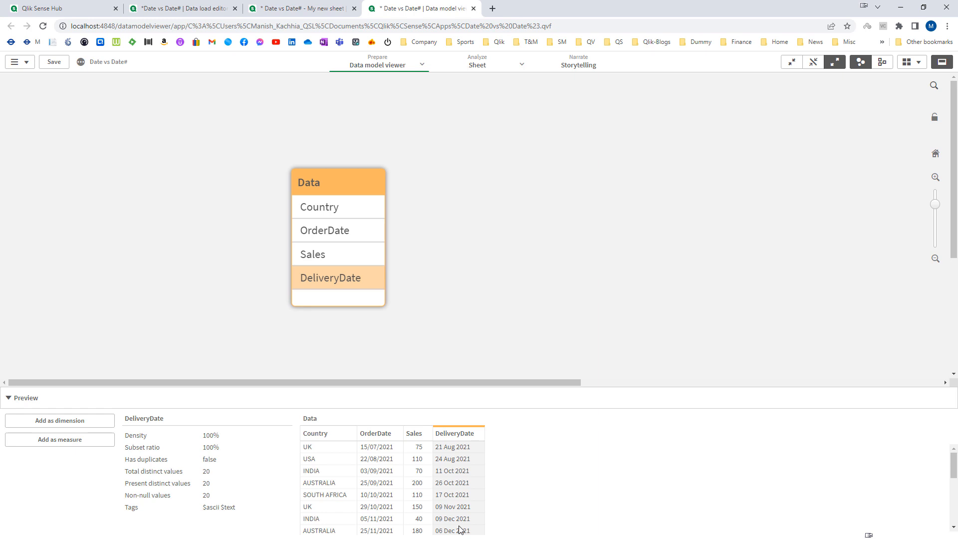
Add a dimension column with the expression Num(OrderDate) to the table on My new sheet.
{"action": "left_click", "coordinate": [317, 6]}
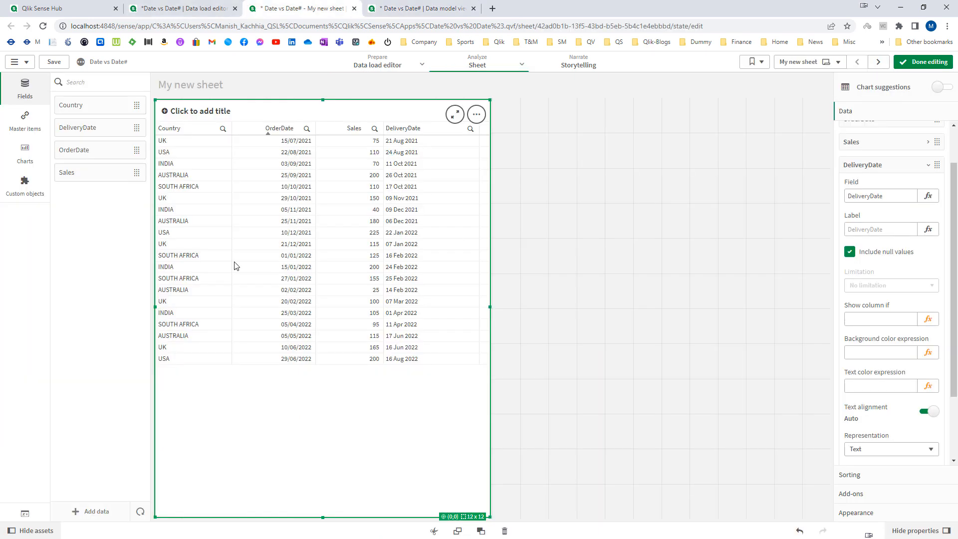
{"action": "left_click", "coordinate": [23, 162]}
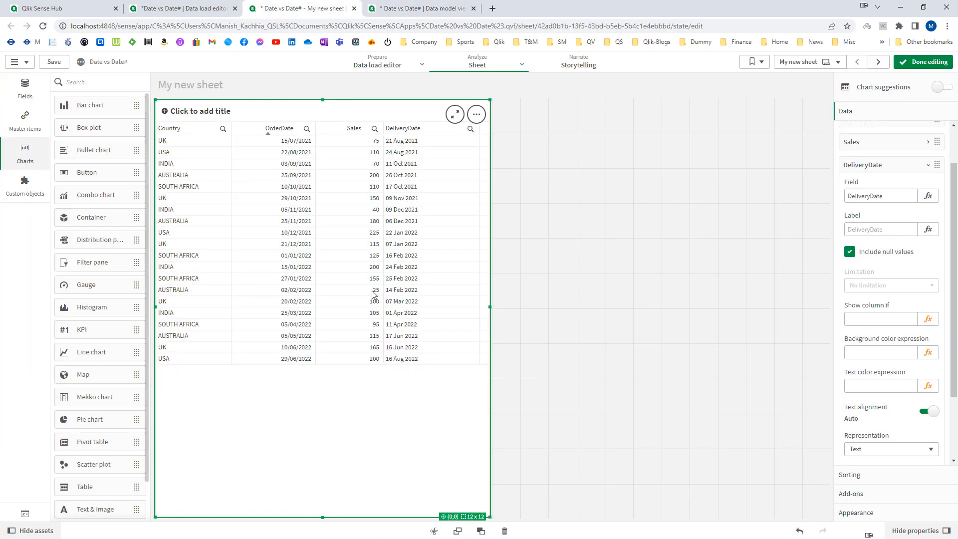
{"action": "left_click", "coordinate": [902, 168]}
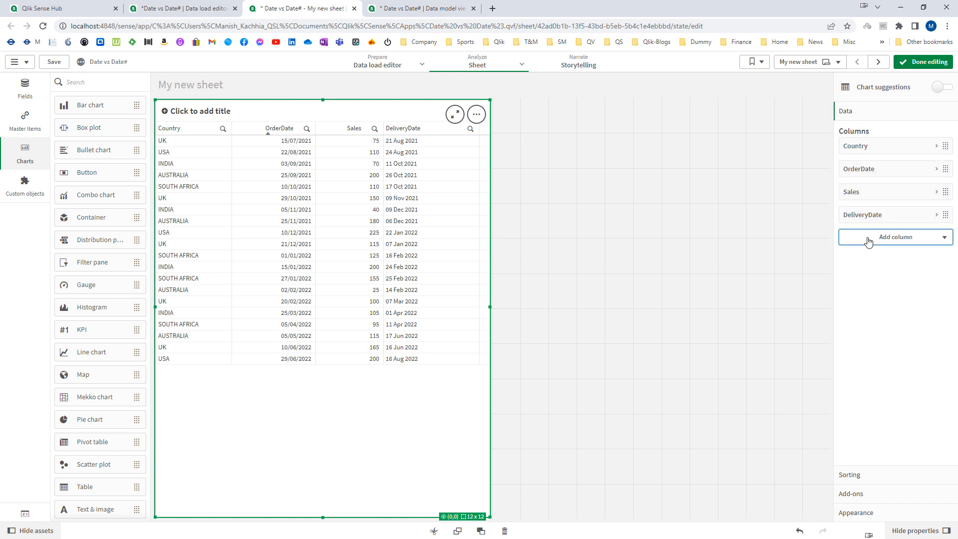
{"action": "left_click", "coordinate": [868, 241]}
{"action": "left_click", "coordinate": [875, 263]}
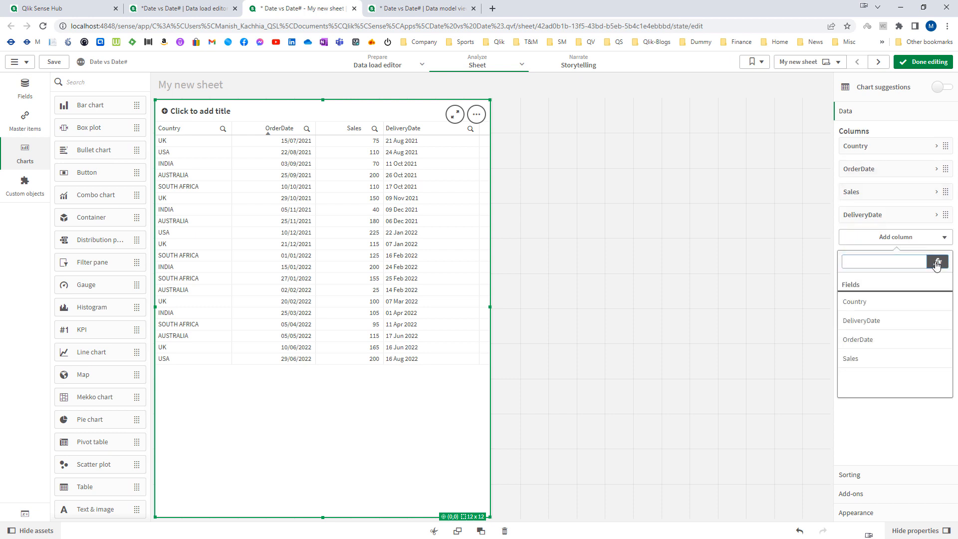
{"action": "left_click", "coordinate": [937, 262]}
{"action": "type", "text": "Num("}
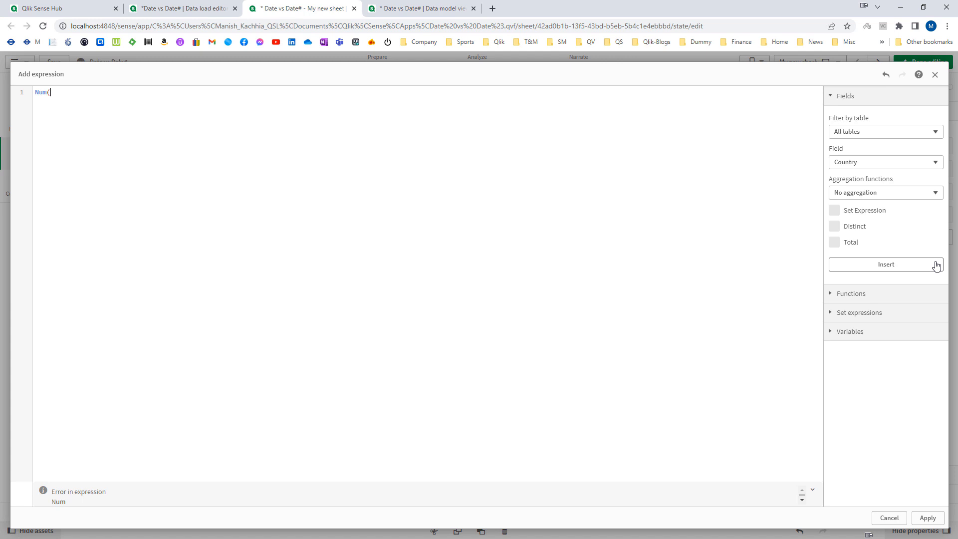
{"action": "type", "text": "OrderDate)"}
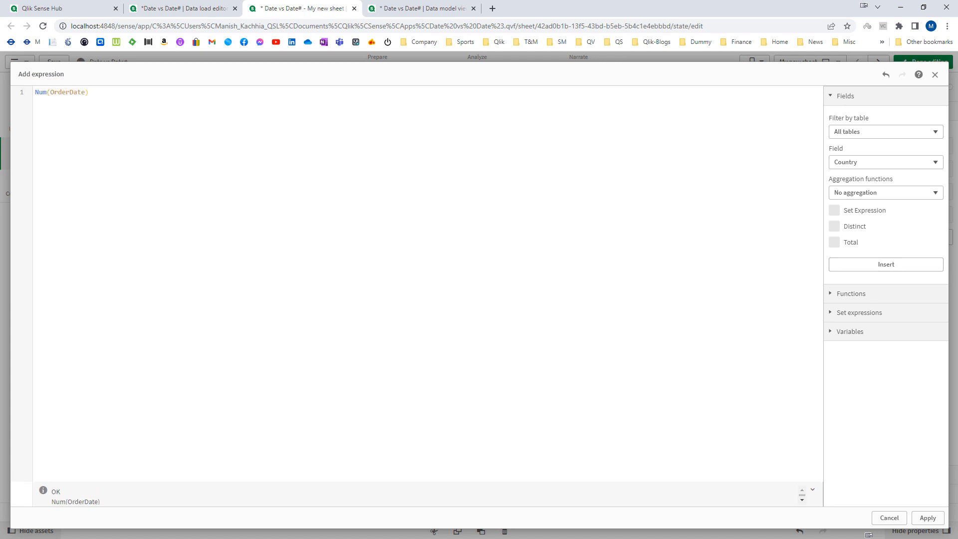
{"action": "left_click", "coordinate": [926, 517]}
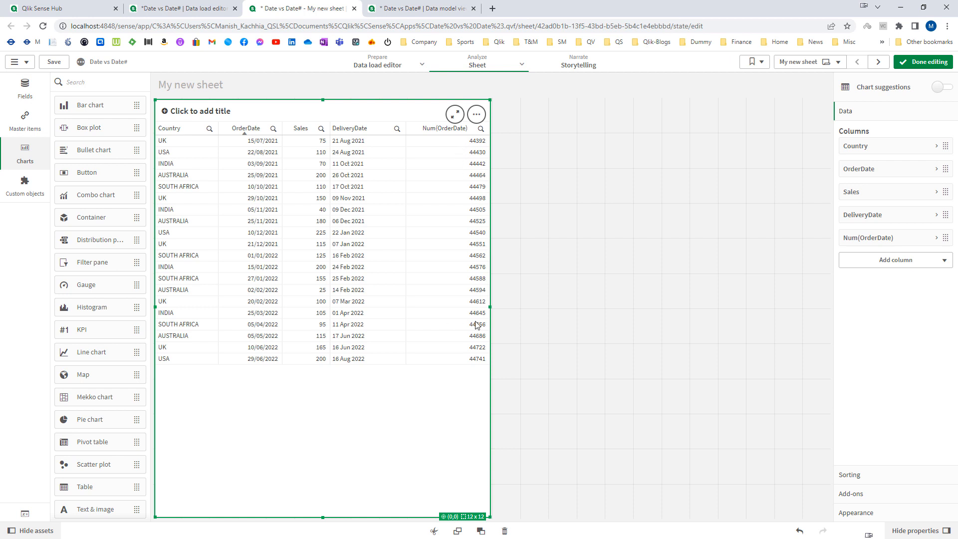
Add a dimension column with the expression Num(DeliveryDate) to the table on My new sheet and finish editing the sheet.
{"action": "left_click", "coordinate": [848, 263]}
{"action": "left_click", "coordinate": [868, 302]}
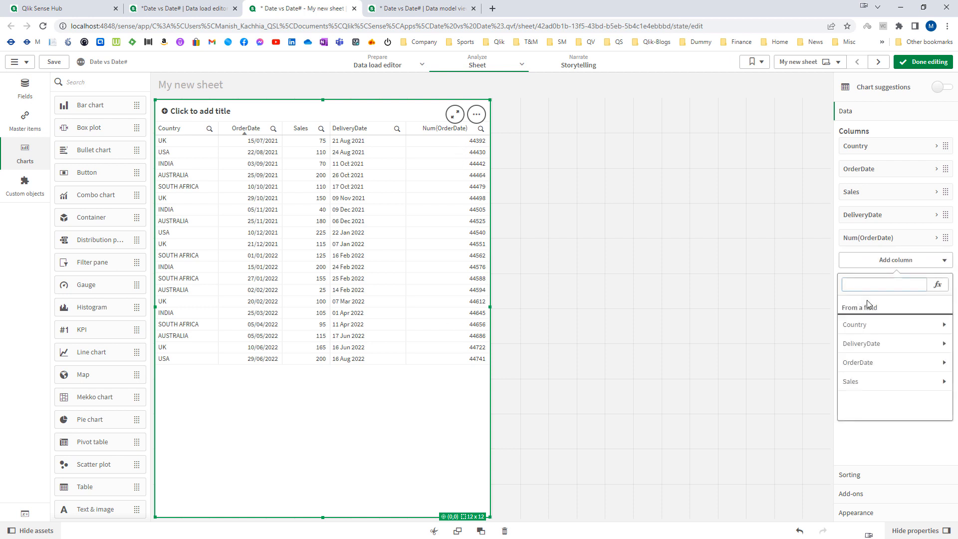
{"action": "left_click", "coordinate": [881, 265]}
{"action": "left_click", "coordinate": [881, 282]}
{"action": "left_click", "coordinate": [933, 285]}
{"action": "type", "text": "Num(De"}
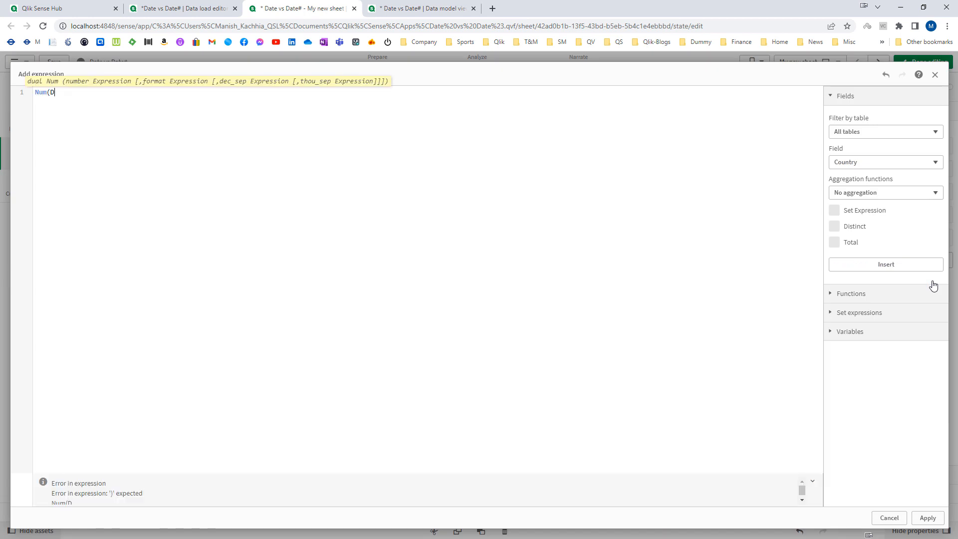
{"action": "key", "text": "Down"}
{"action": "key", "text": "Return"}
{"action": "type", "text": ")"}
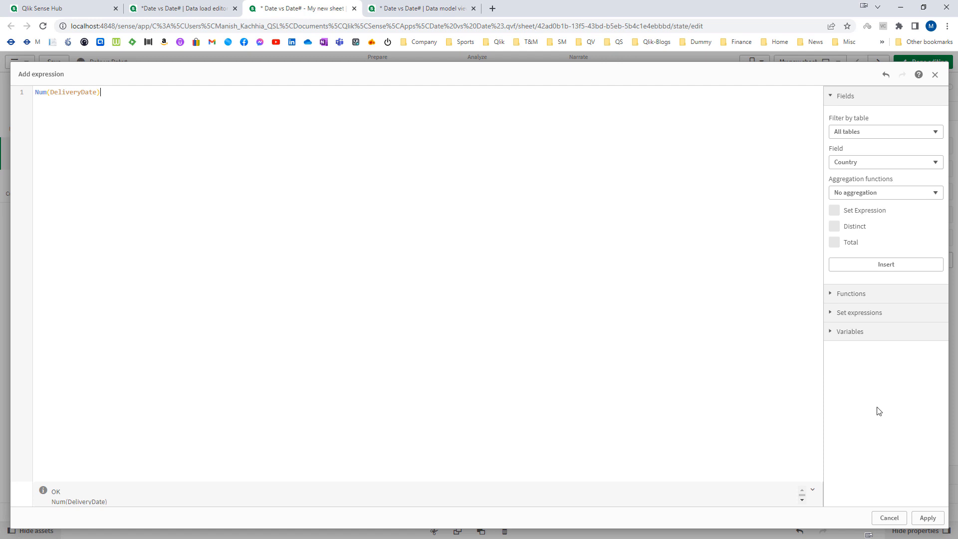
{"action": "left_click", "coordinate": [928, 518]}
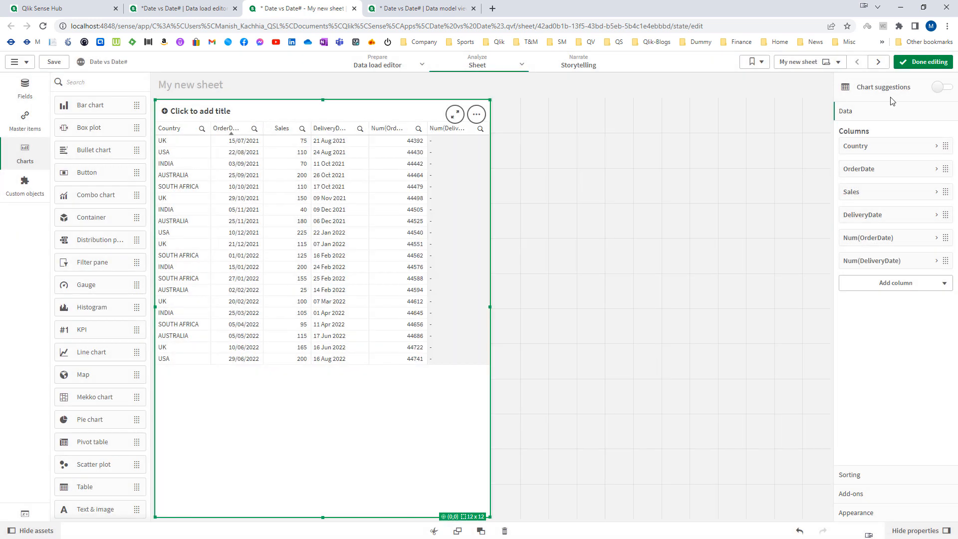
{"action": "left_click", "coordinate": [924, 63]}
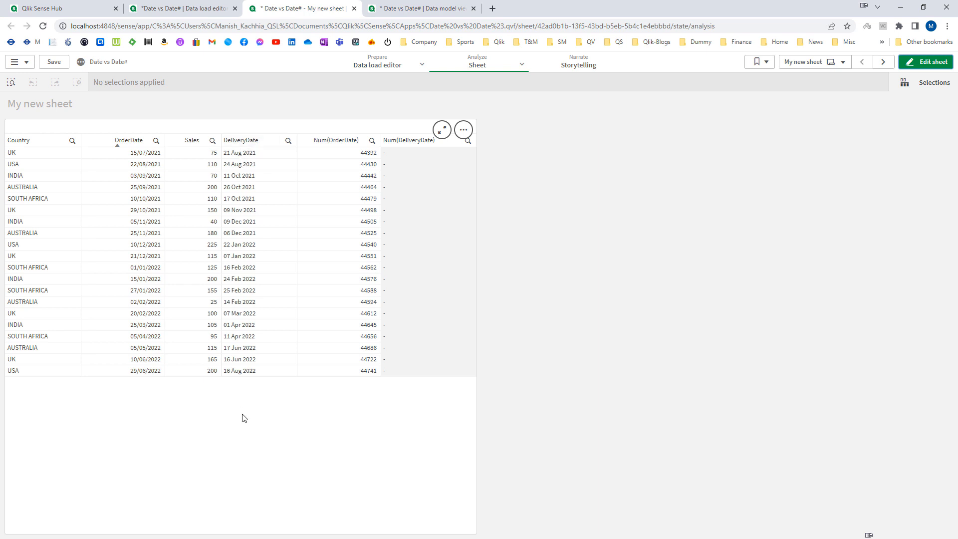
Return to the data load editor, dismiss the load progress and examine the DateFormat setting among the script's SET variables.
{"action": "left_click", "coordinate": [214, 9]}
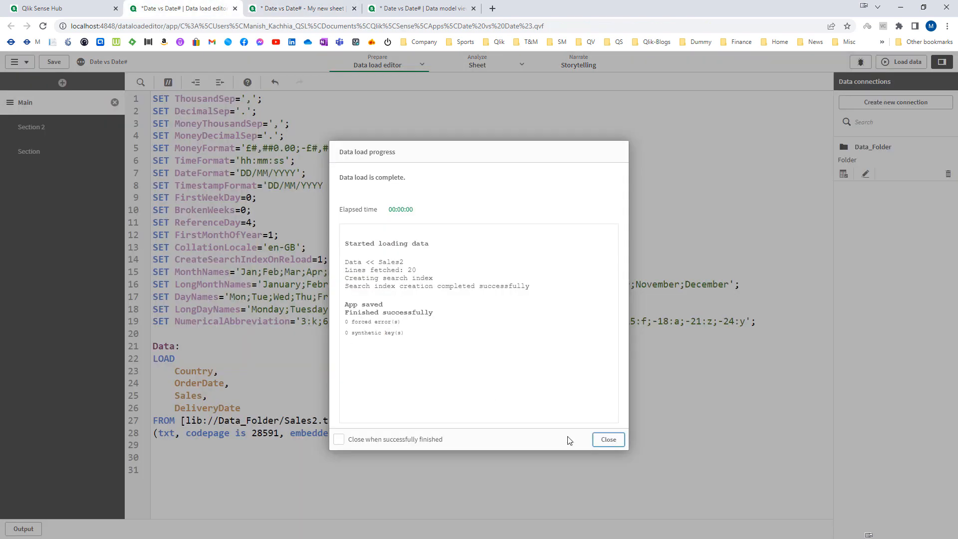
{"action": "left_click", "coordinate": [608, 439]}
{"action": "left_click_drag", "start_coordinate": [154, 173], "coordinate": [307, 173]}
{"action": "left_click", "coordinate": [313, 172]}
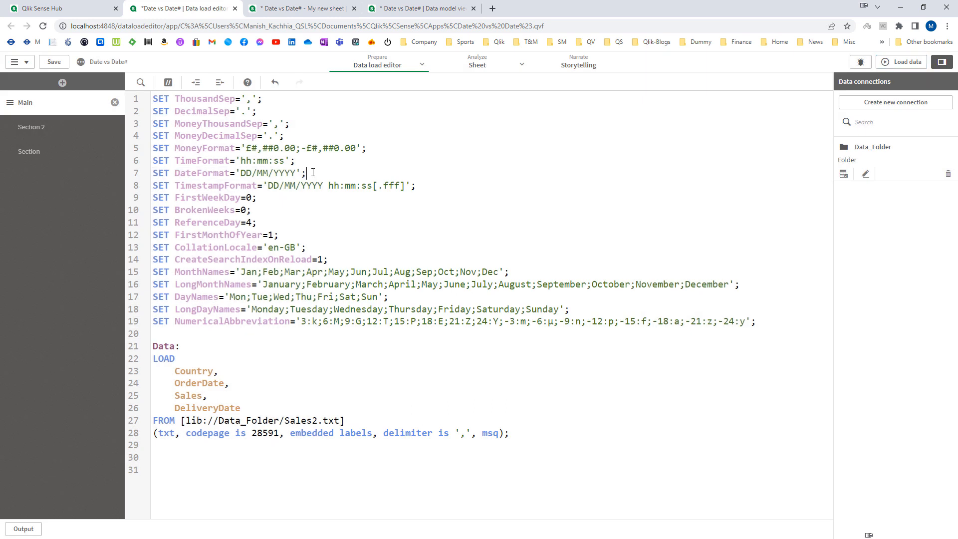
{"action": "left_click_drag", "start_coordinate": [770, 325], "coordinate": [115, 85]}
{"action": "left_click", "coordinate": [323, 185]}
{"action": "mouse_move", "coordinate": [241, 173]}
{"action": "left_mouse_down"}
{"action": "mouse_move", "coordinate": [296, 173]}
{"action": "mouse_move", "coordinate": [235, 172]}
{"action": "left_mouse_up"}
{"action": "left_click", "coordinate": [318, 173]}
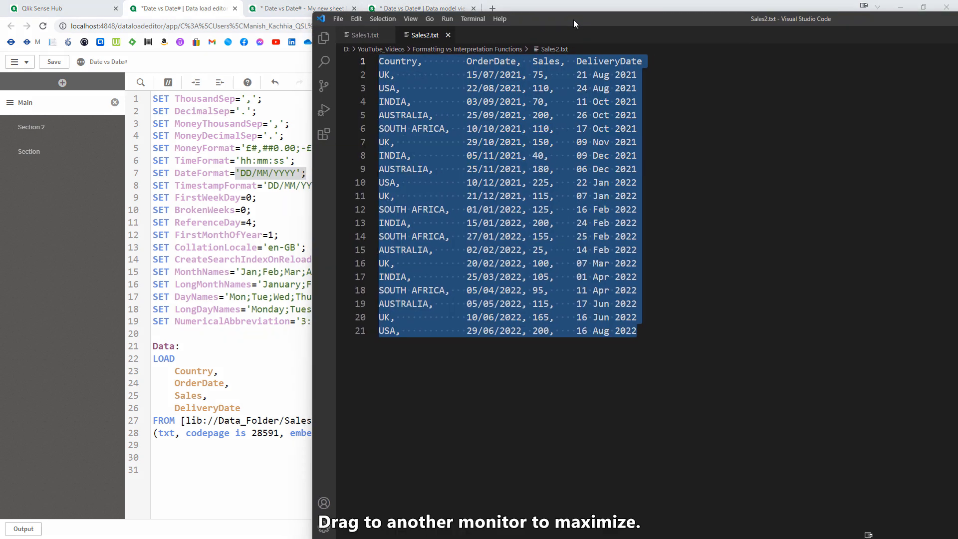
Switch to Visual Studio Code and compare the date formats of OrderDate and DeliveryDate in Sales2.txt.
{"action": "left_click_drag", "start_coordinate": [573, 23], "coordinate": [587, 14]}
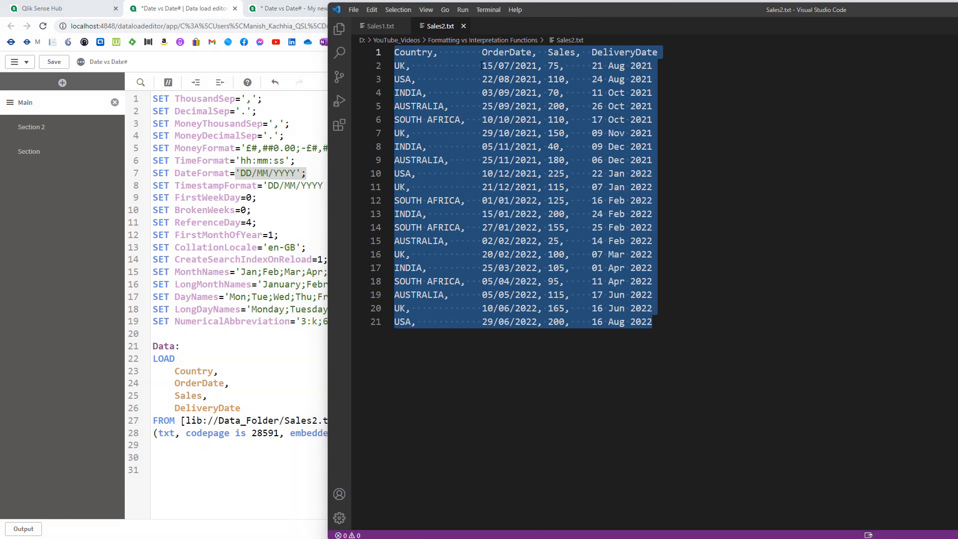
{"action": "left_click", "coordinate": [481, 66]}
{"action": "left_click_drag", "start_coordinate": [476, 66], "coordinate": [537, 65]}
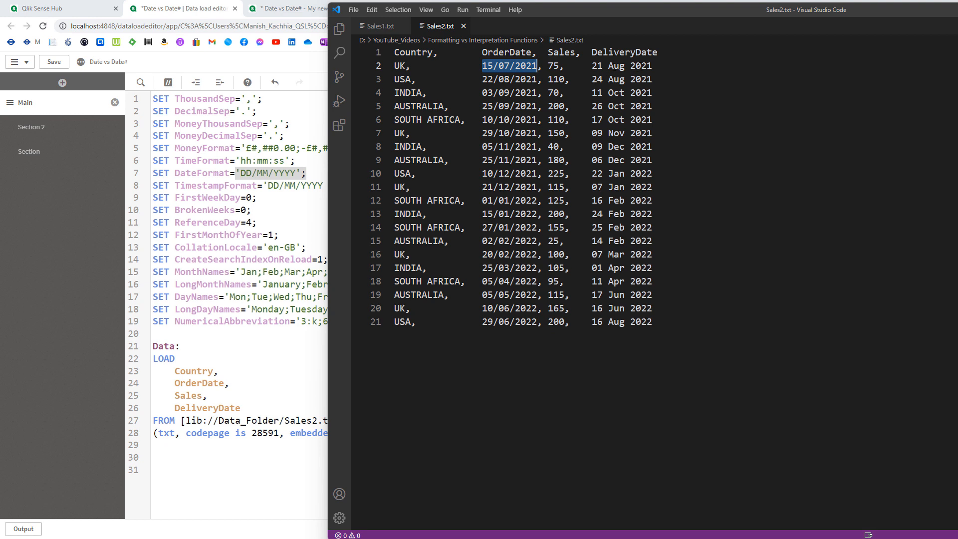
{"action": "left_click_drag", "start_coordinate": [591, 56], "coordinate": [659, 57]}
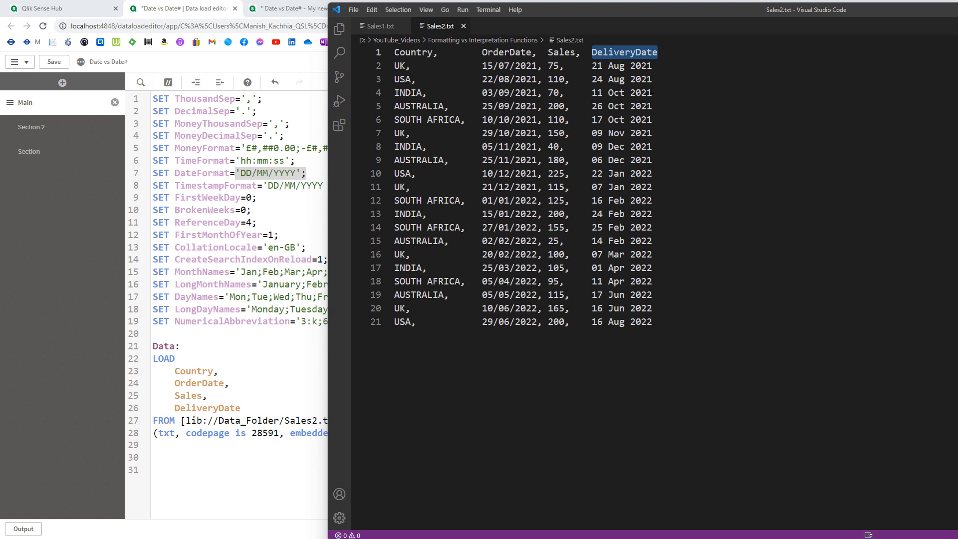
Switch back to Qlik Sense, set the DateFormat variable in the load script to 'DD MMM YYYY' and reload the data.
{"action": "left_click", "coordinate": [277, 193]}
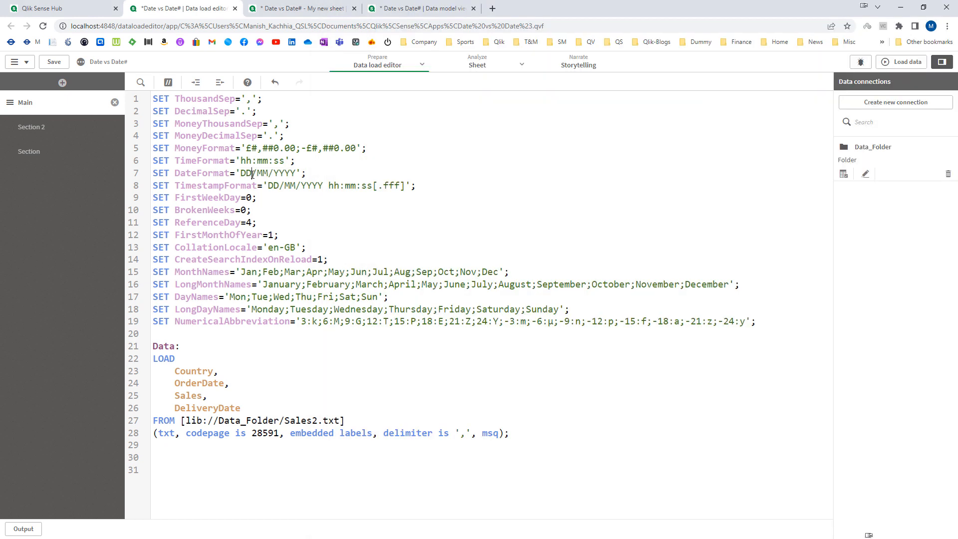
{"action": "left_click", "coordinate": [253, 174]}
{"action": "type", "text": "M"}
{"action": "key", "text": "Delete"}
{"action": "left_click_drag", "start_coordinate": [526, 437], "coordinate": [152, 344]}
{"action": "left_click", "coordinate": [283, 400]}
{"action": "double_click", "coordinate": [208, 409]}
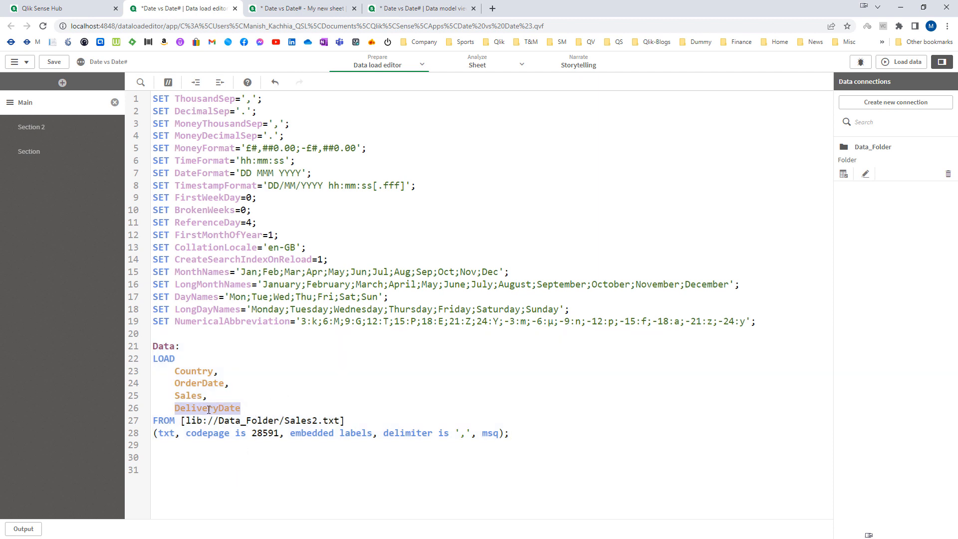
{"action": "double_click", "coordinate": [202, 384]}
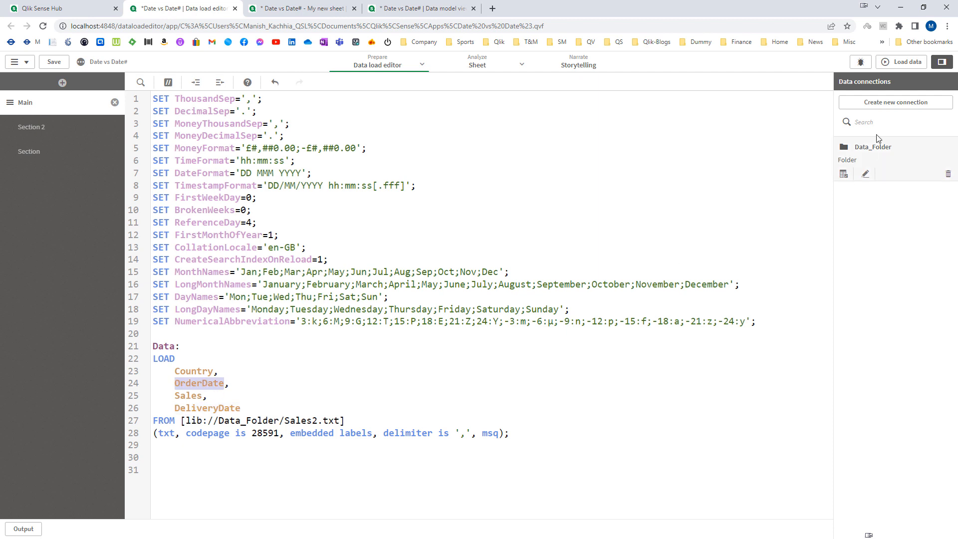
{"action": "left_click", "coordinate": [904, 62]}
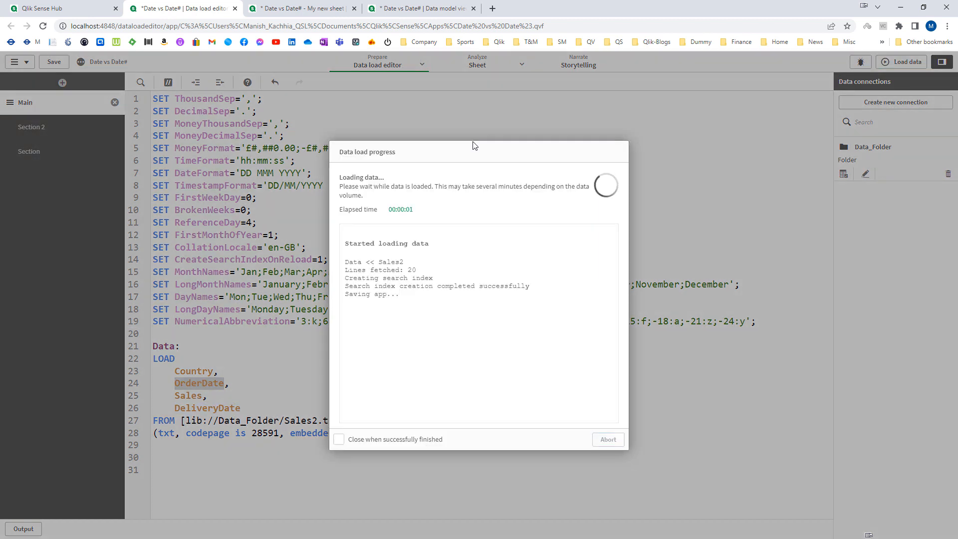
Check the reloaded table on My new sheet and compare the OrderDate and DeliveryDate tags in the data model viewer.
{"action": "left_click", "coordinate": [329, 8]}
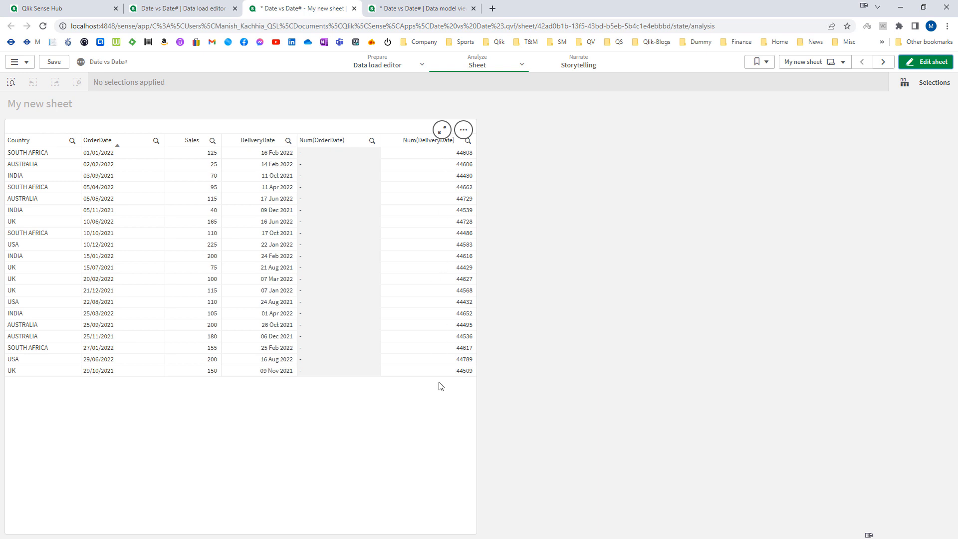
{"action": "left_click", "coordinate": [414, 9]}
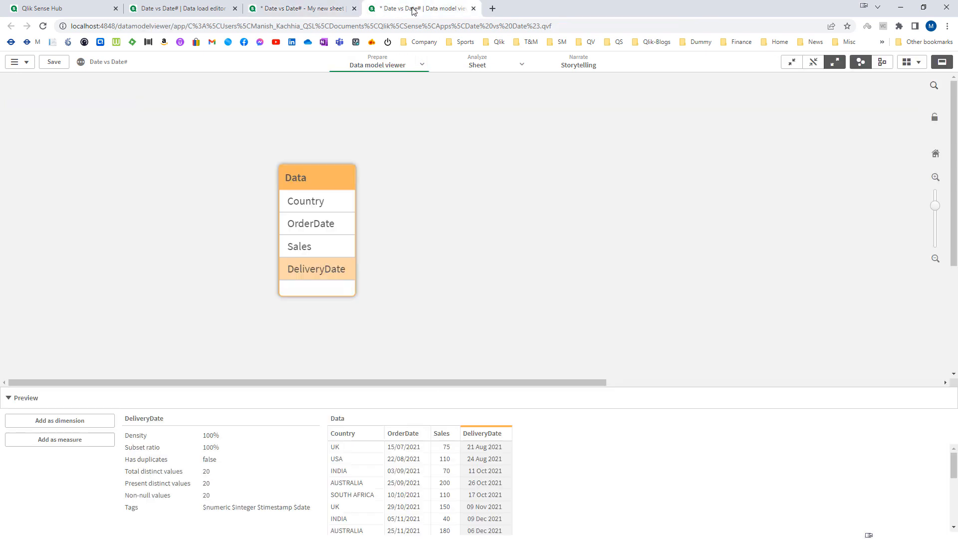
{"action": "left_click", "coordinate": [322, 232]}
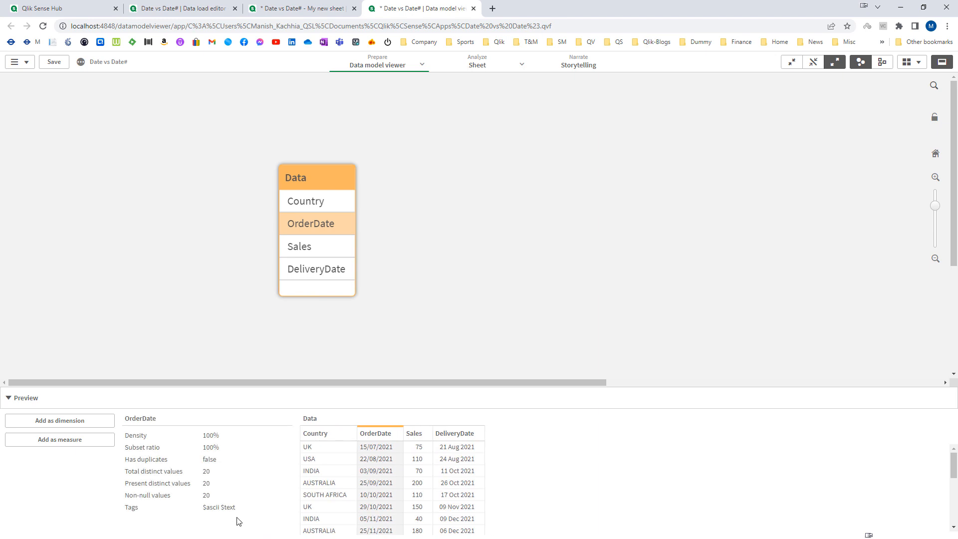
{"action": "left_click", "coordinate": [305, 269]}
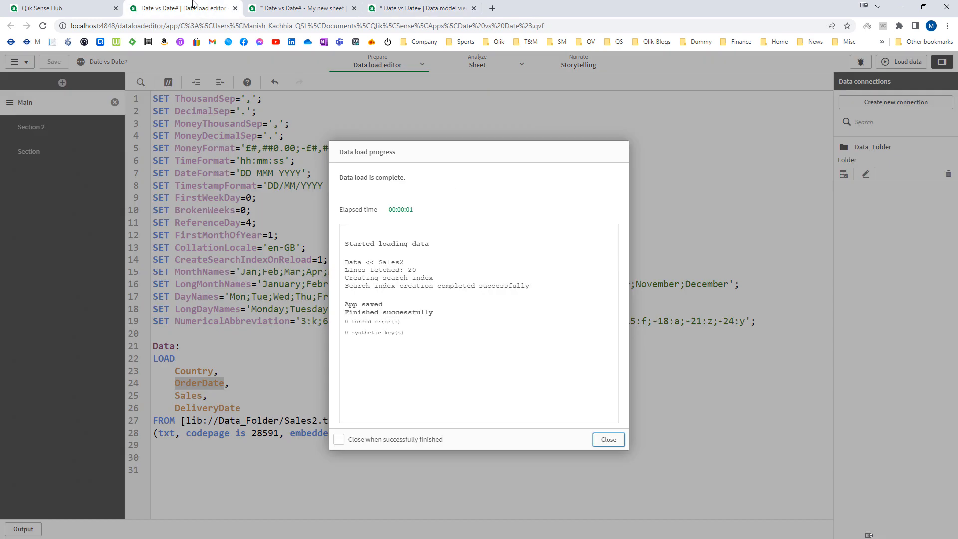
Set the DateFormat variable in the load script to 'DD/MM/YYYY' and check the table on My new sheet after reloading the data.
{"action": "left_click", "coordinate": [607, 440]}
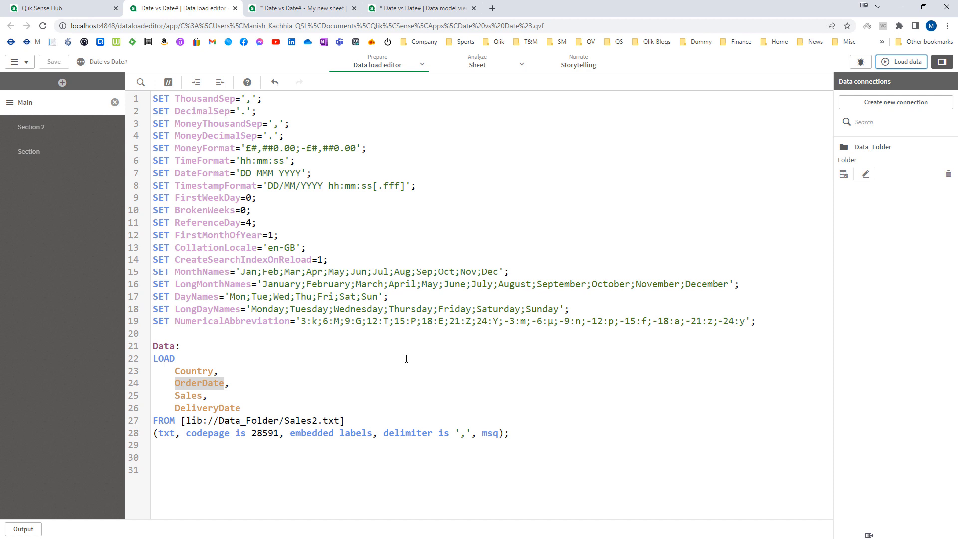
{"action": "left_click", "coordinate": [406, 358]}
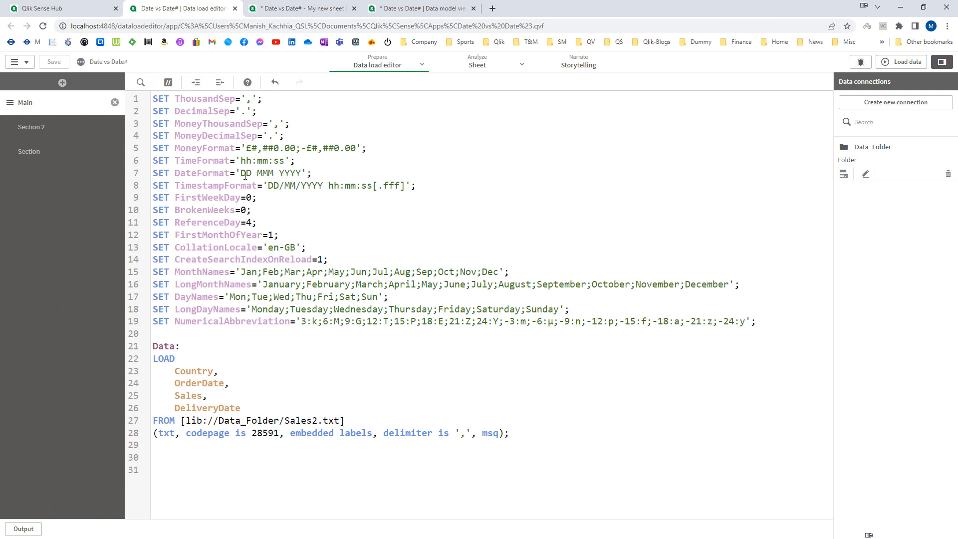
{"action": "left_click_drag", "start_coordinate": [153, 173], "coordinate": [326, 175]}
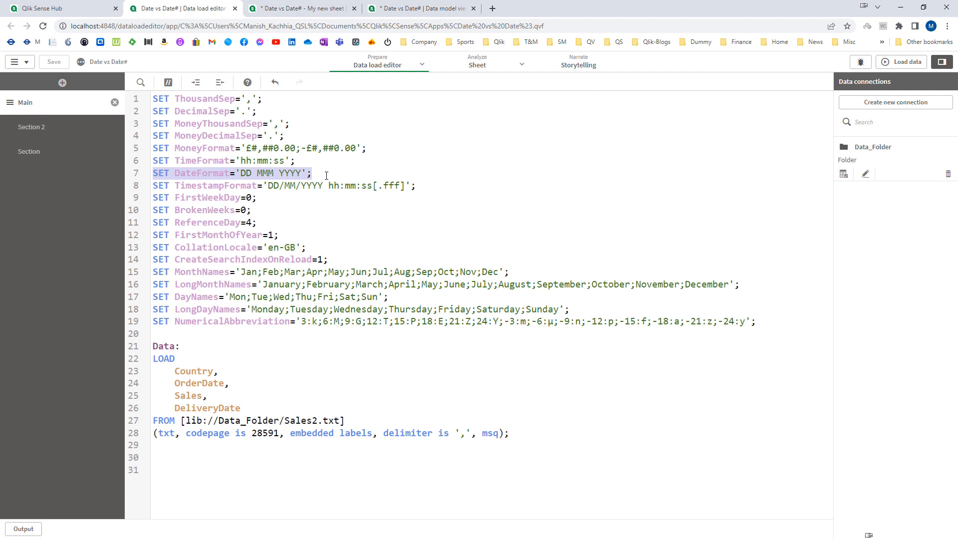
{"action": "left_click", "coordinate": [260, 175]}
{"action": "key", "text": "BackSpace"}
{"action": "type", "text": "/"}
{"action": "key", "text": "shift+Right"}
{"action": "key", "text": "shift+Right"}
{"action": "key", "text": "shift+Right"}
{"action": "key", "text": "shift+Right"}
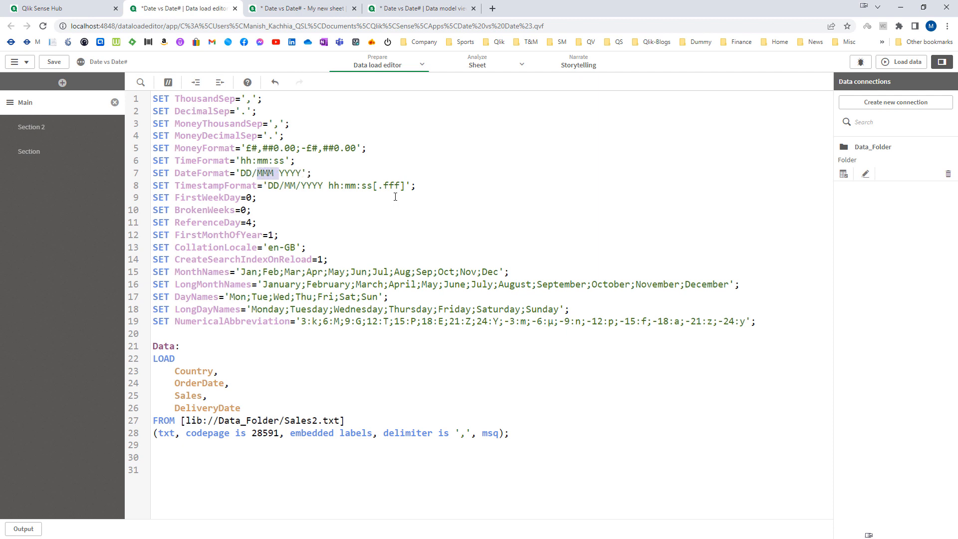
{"action": "type", "text": "MM/"}
{"action": "left_click", "coordinate": [900, 62]}
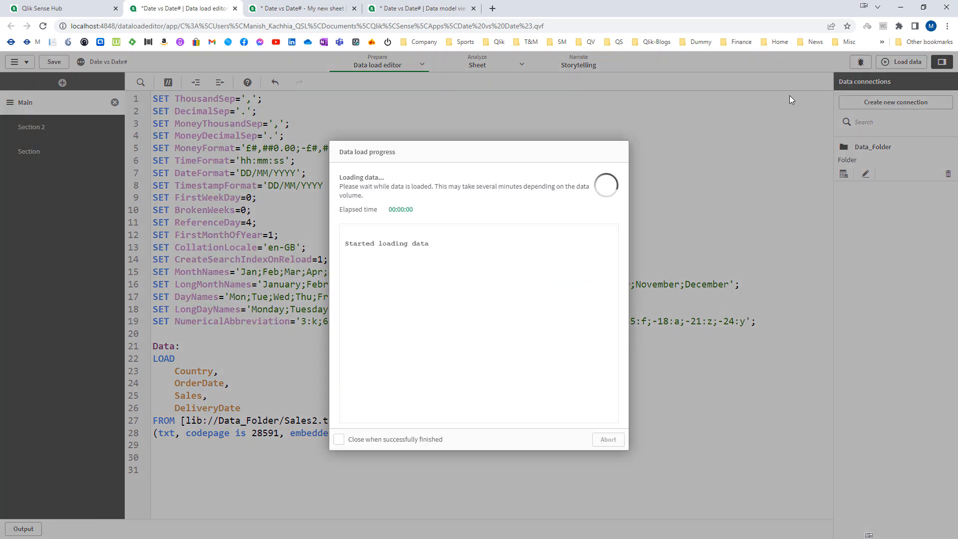
{"action": "left_click", "coordinate": [301, 10]}
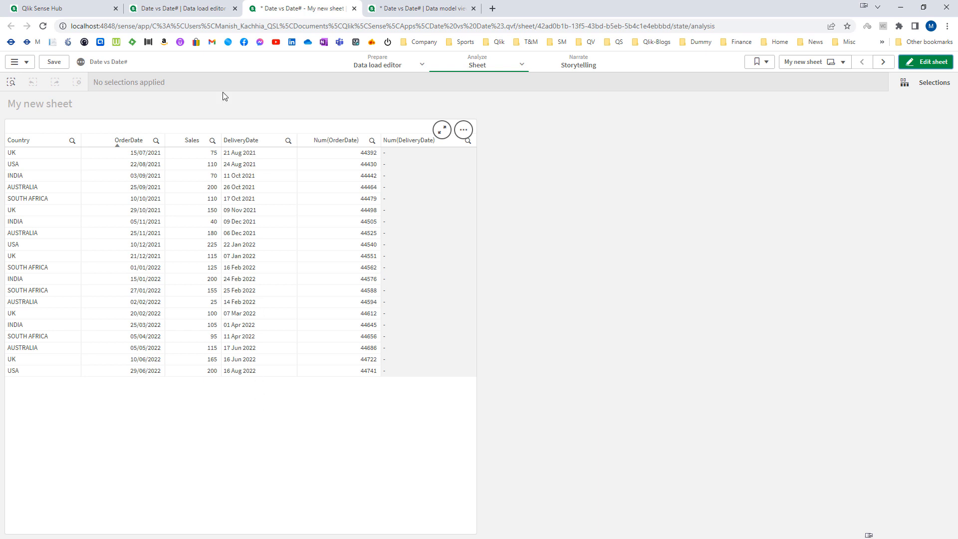
Add the comment "// D/M/YYYY M/D/YYYY DD/M/YYYY DD-MM-YYYY" after the DateFormat statement in the load script.
{"action": "left_click", "coordinate": [202, 6]}
{"action": "left_click", "coordinate": [597, 447]}
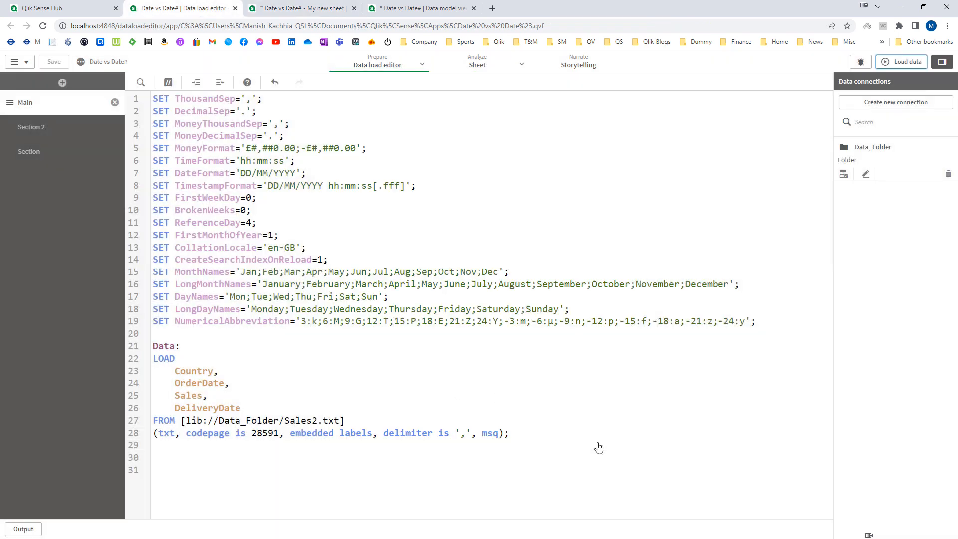
{"action": "left_click", "coordinate": [315, 178]}
{"action": "type", "text": "//"}
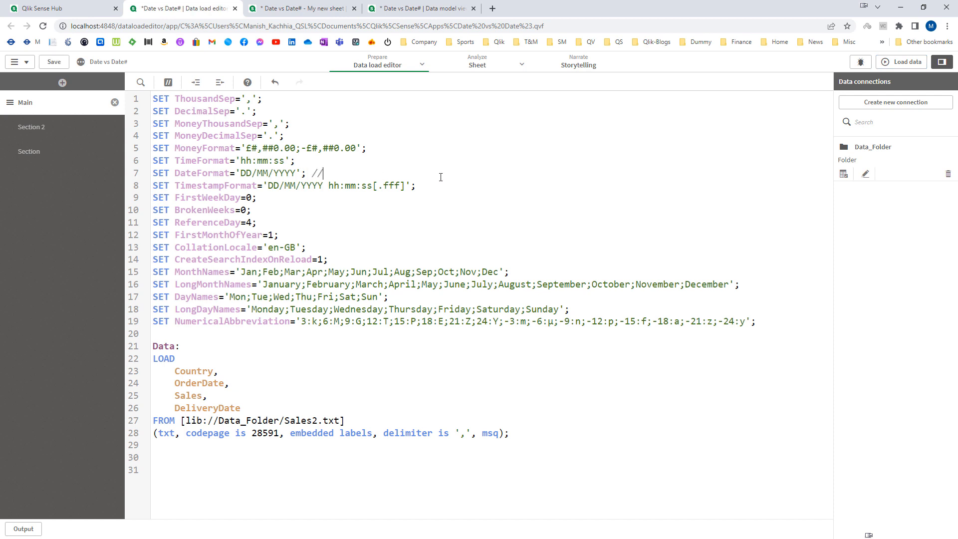
{"action": "type", "text": " D/M/YYYY M/D/YYYY DD/M/YYYY D"}
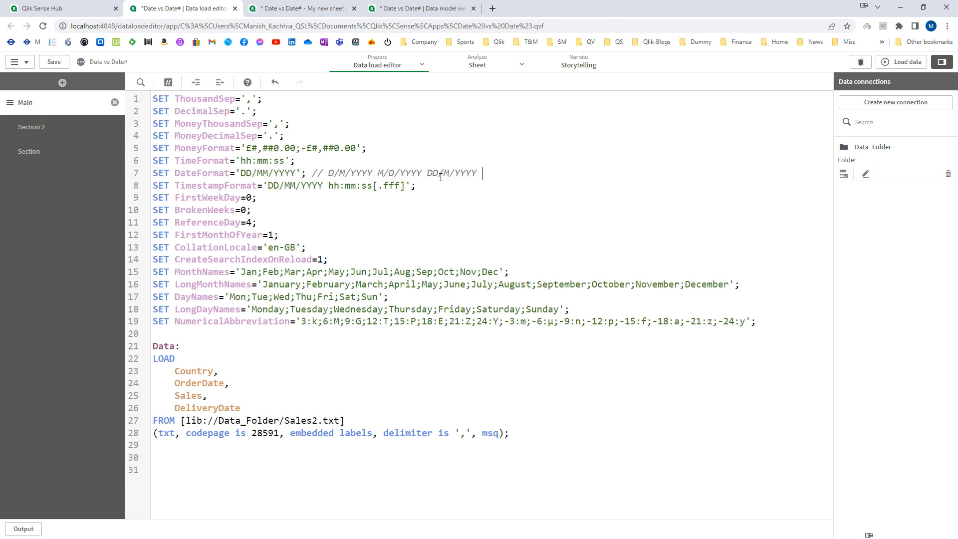
{"action": "type", "text": "D-MM-YYYY"}
Review the OrderDate and DeliveryDate fields in the LOAD statement and their values in the table on My new sheet.
{"action": "double_click", "coordinate": [182, 386]}
{"action": "left_click", "coordinate": [196, 399]}
{"action": "double_click", "coordinate": [196, 405]}
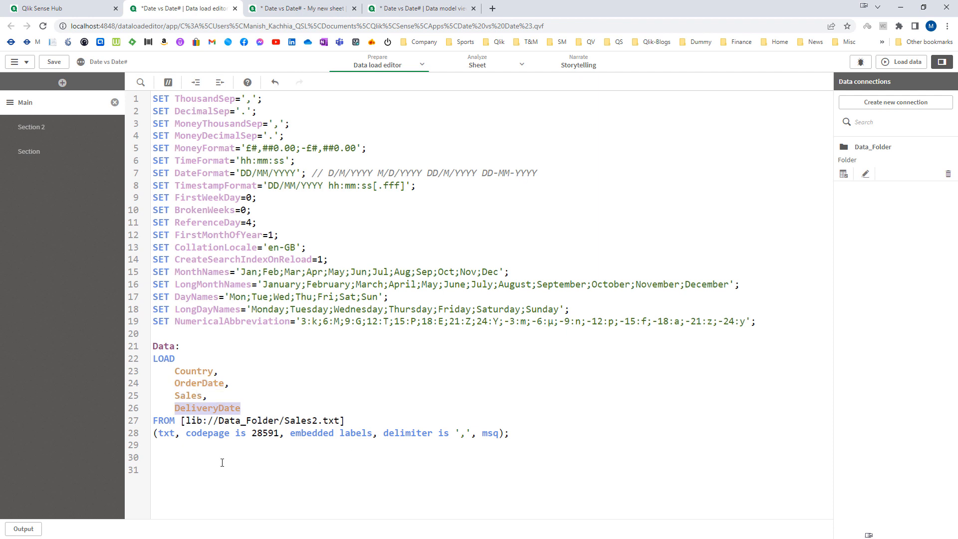
{"action": "left_click", "coordinate": [222, 462]}
{"action": "double_click", "coordinate": [198, 383]}
{"action": "double_click", "coordinate": [207, 408]}
{"action": "left_click", "coordinate": [199, 460]}
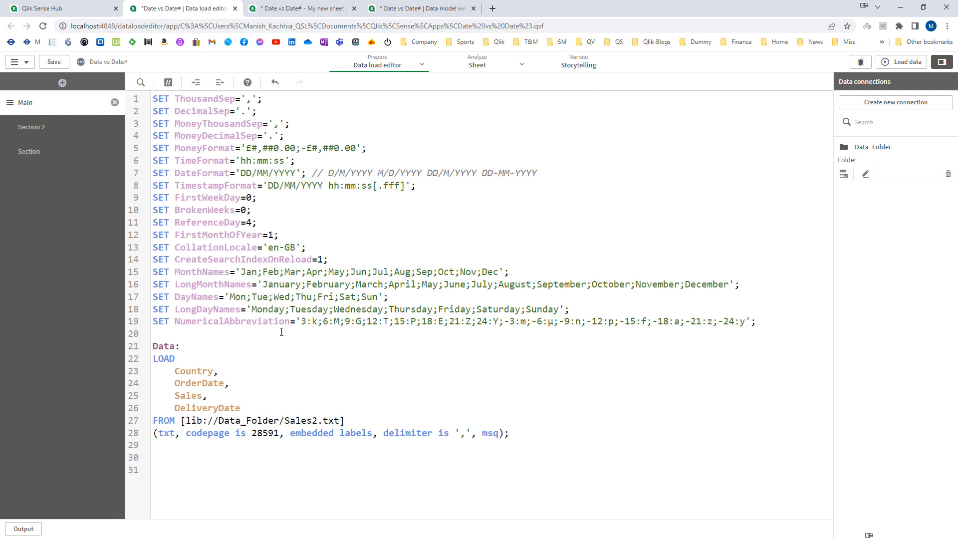
{"action": "left_click", "coordinate": [302, 8]}
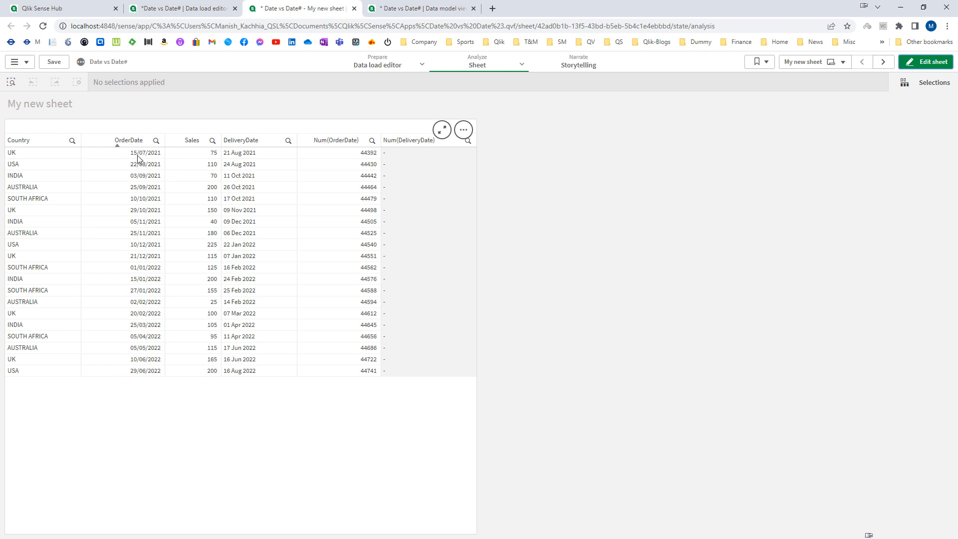
{"action": "left_click", "coordinate": [207, 3]}
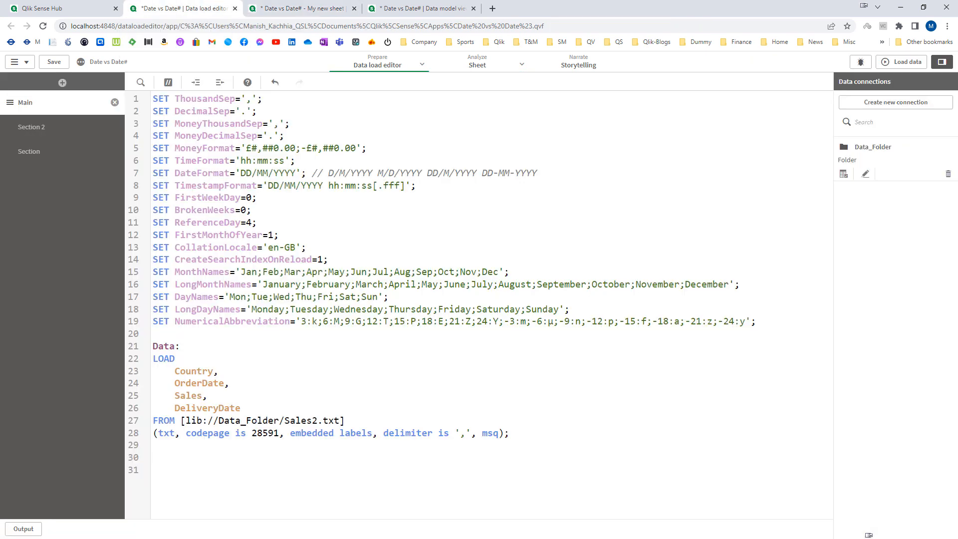
Replace the DeliveryDate field in the LOAD statement with Date#(DeliveryDate,'DD MMM YYYY') as DeliveryDate.
{"action": "double_click", "coordinate": [188, 409]}
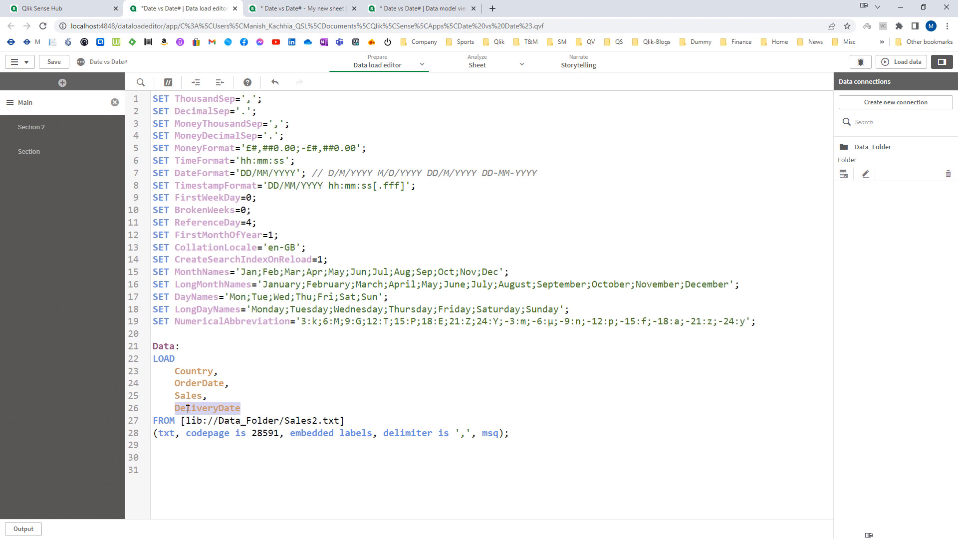
{"action": "left_click", "coordinate": [187, 408]}
{"action": "key", "text": "Home"}
{"action": "type", "text": "Date#("}
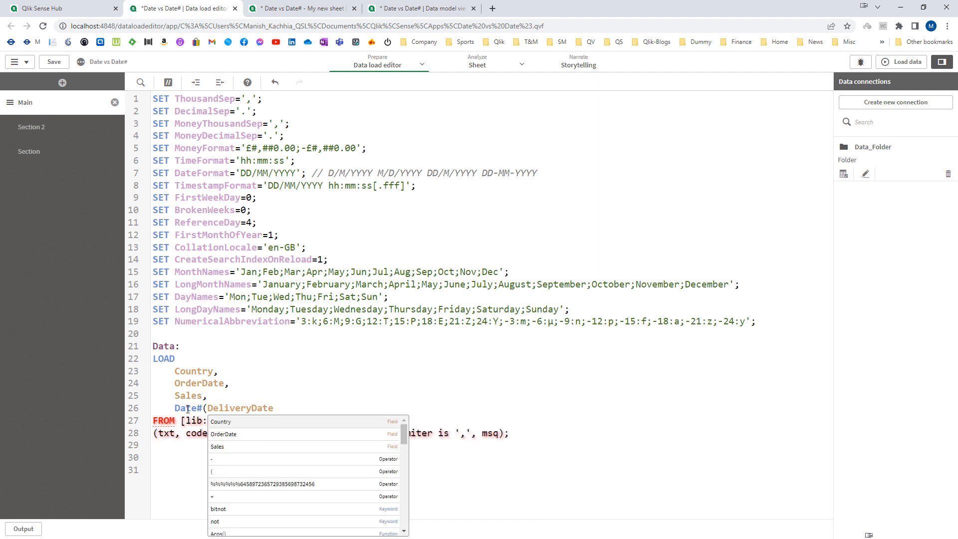
{"action": "key", "text": "Escape"}
{"action": "type", "text": ",'"}
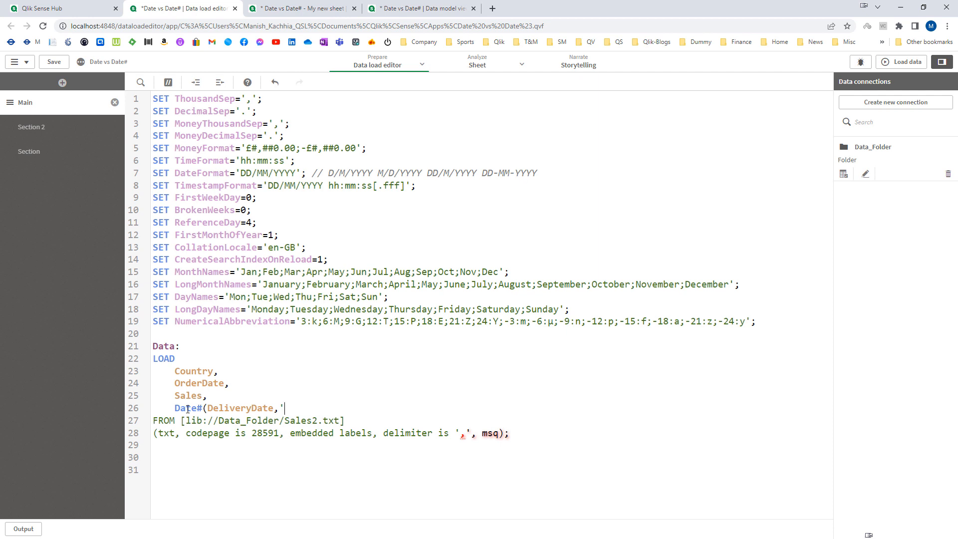
{"action": "type", "text": "DD MMM YYYY') as "}
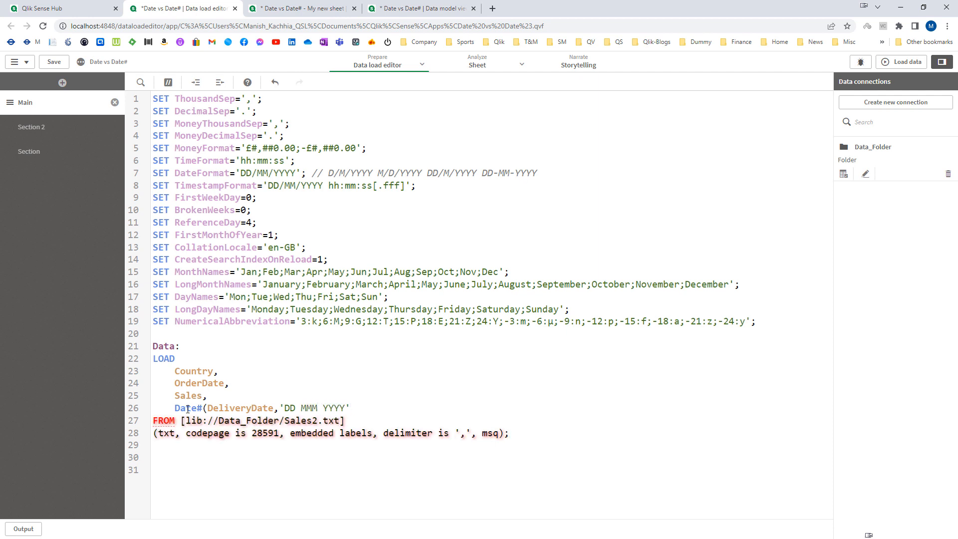
{"action": "type", "text": "DeliveryDate"}
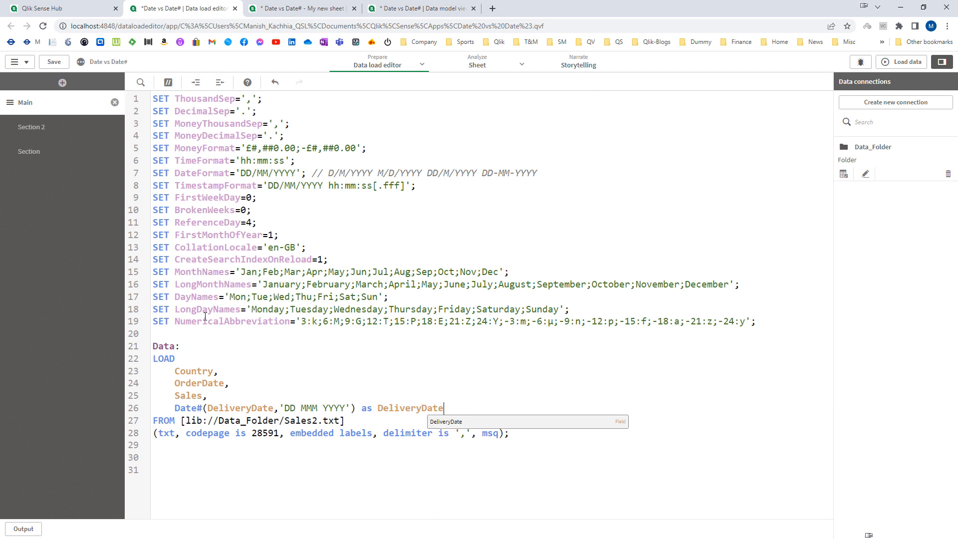
{"action": "left_click", "coordinate": [219, 457]}
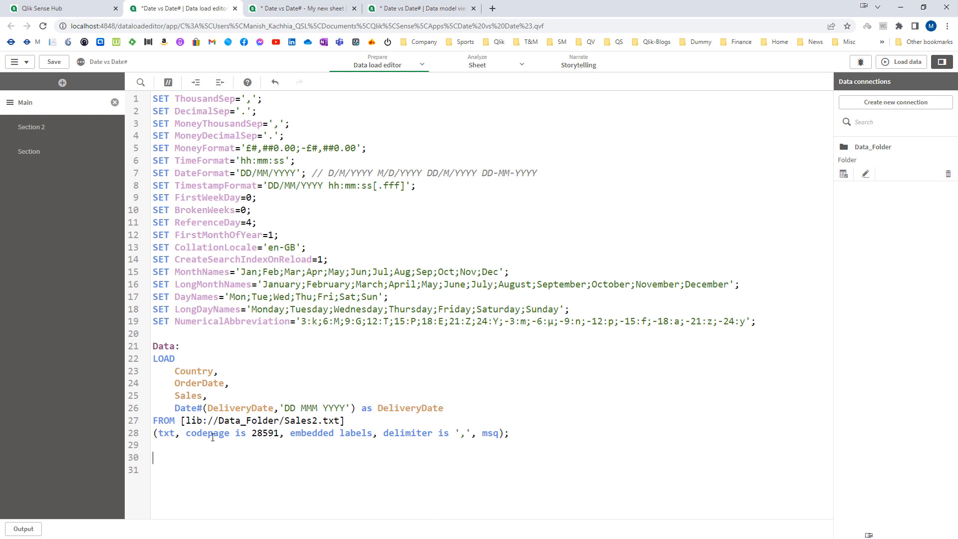
Review the Date#() function and its arguments on the DeliveryDate line, and reload the data.
{"action": "double_click", "coordinate": [221, 409]}
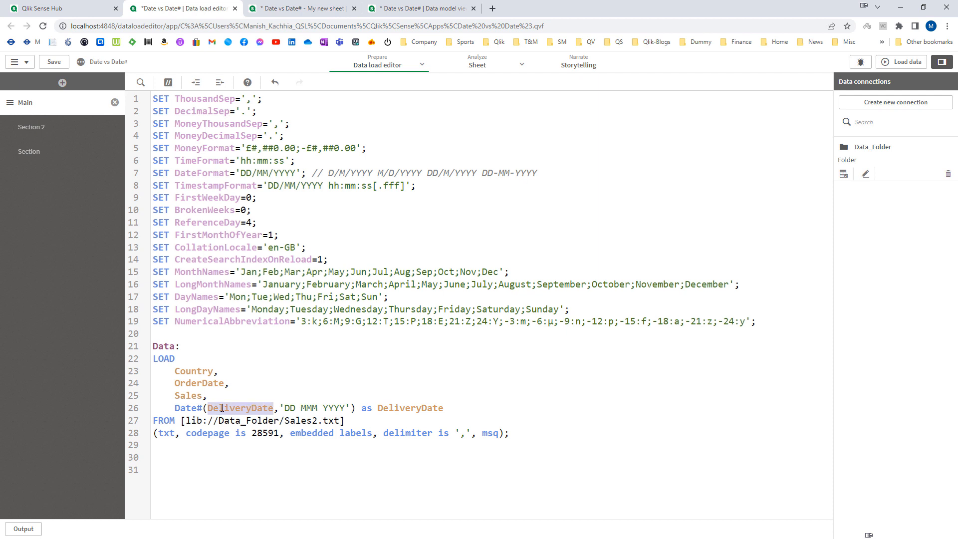
{"action": "left_click_drag", "start_coordinate": [284, 408], "coordinate": [345, 405]}
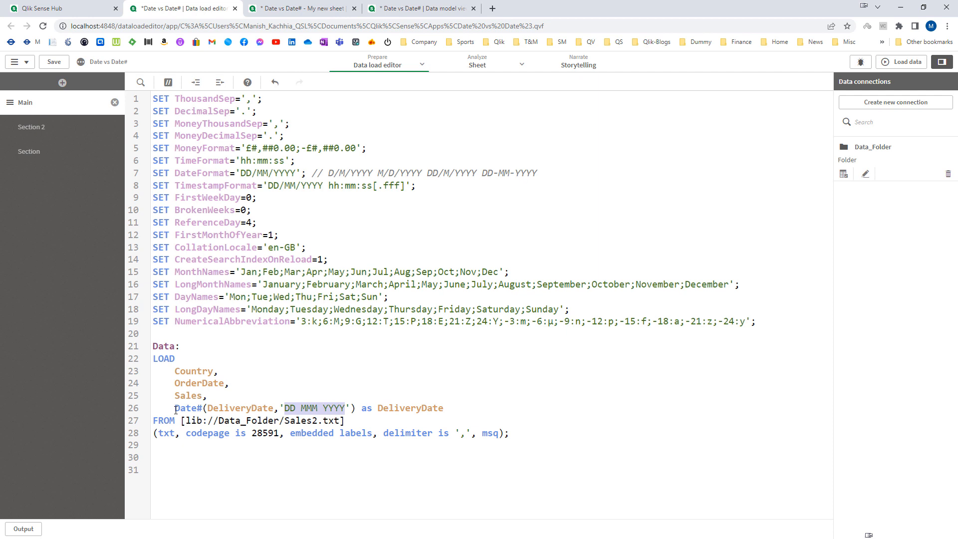
{"action": "double_click", "coordinate": [226, 409]}
{"action": "left_click_drag", "start_coordinate": [175, 408], "coordinate": [202, 408]}
{"action": "left_click", "coordinate": [191, 425]}
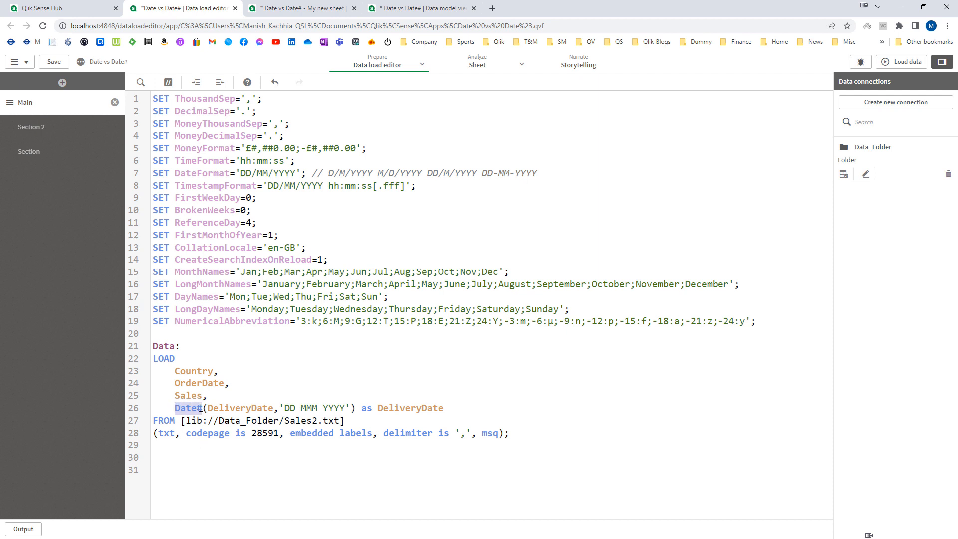
{"action": "left_click", "coordinate": [898, 65]}
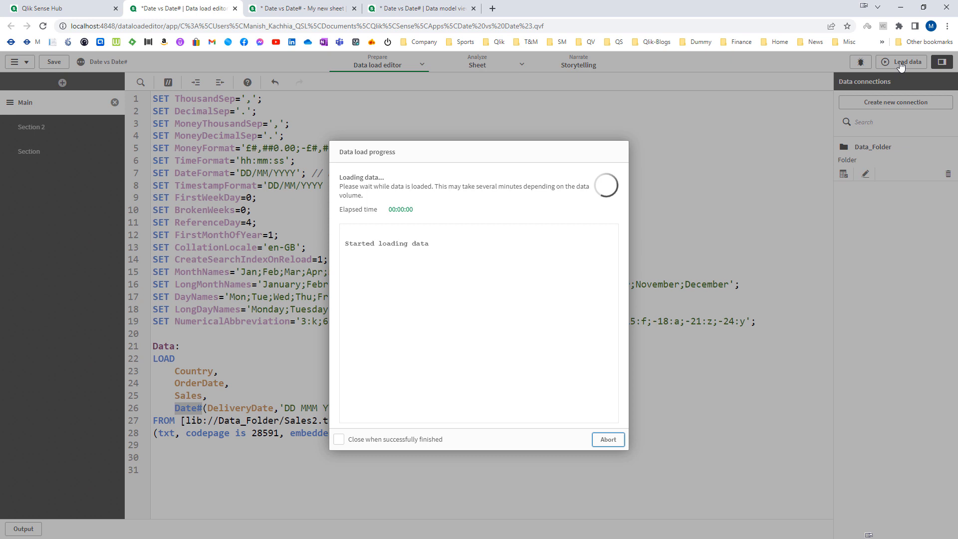
{"action": "left_click", "coordinate": [609, 439]}
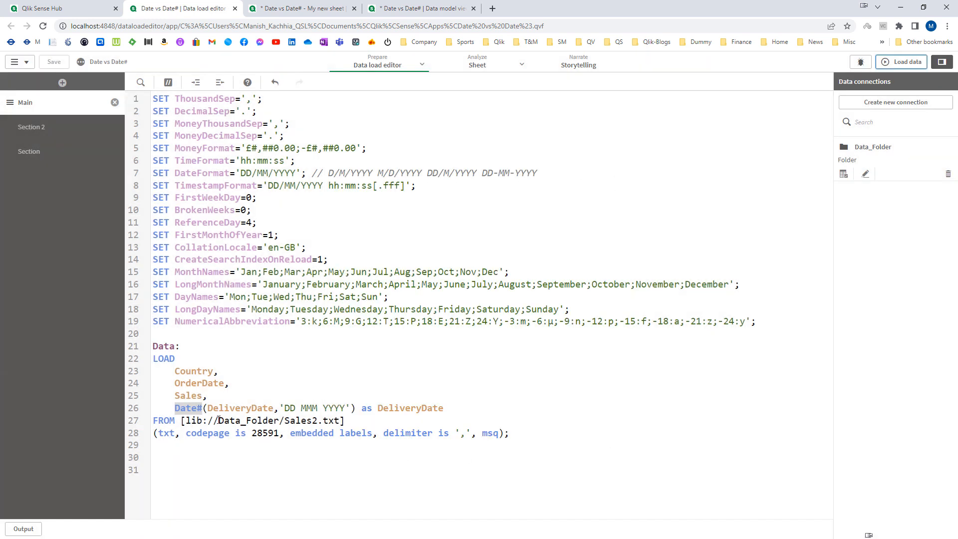
Examine the field name and the 'DD MMM YYYY' format passed to Date#() in the reloaded script.
{"action": "double_click", "coordinate": [267, 408]}
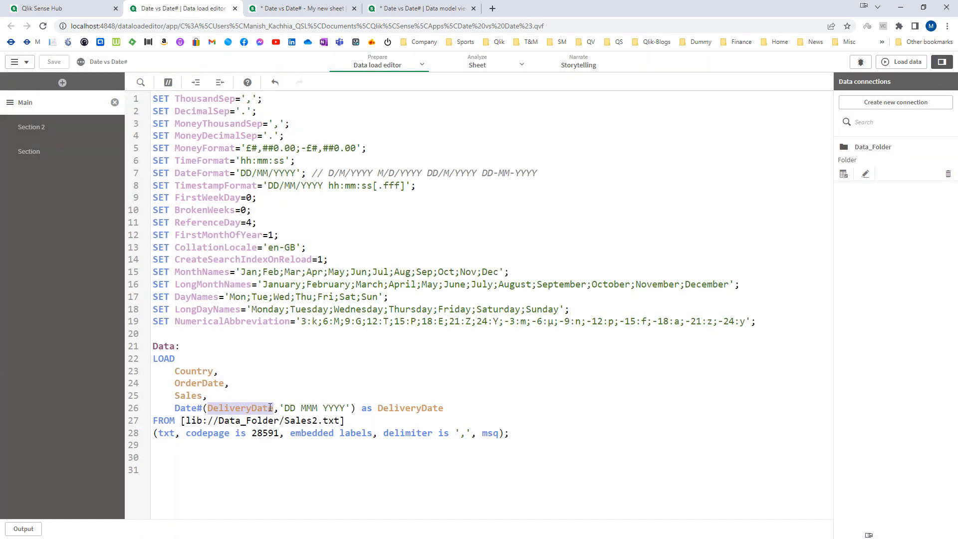
{"action": "left_click_drag", "start_coordinate": [283, 407], "coordinate": [345, 408]}
{"action": "left_click", "coordinate": [303, 469]}
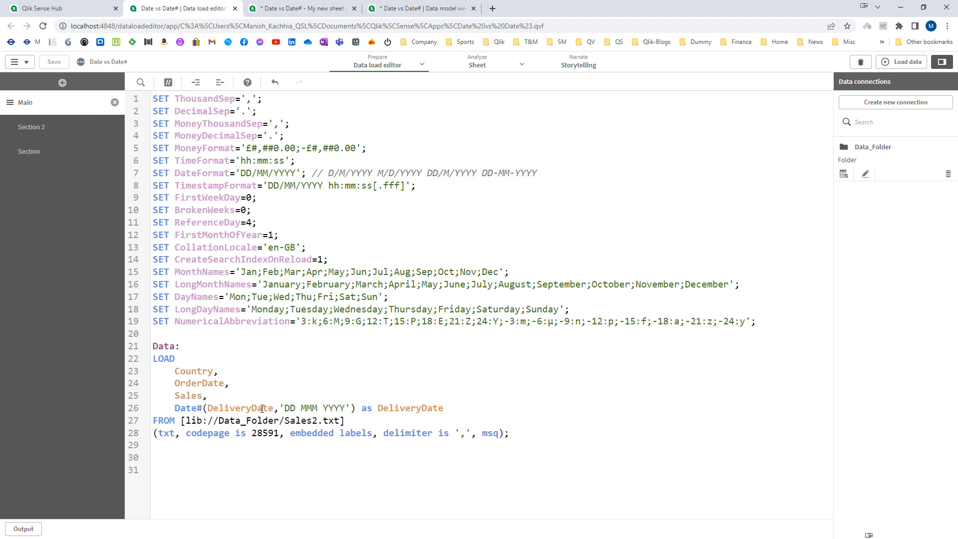
{"action": "left_click", "coordinate": [192, 409]}
{"action": "double_click", "coordinate": [193, 410]}
Check the DeliveryDate numbers on My new sheet and compare the OrderDate and DeliveryDate tags in the data model viewer.
{"action": "left_click", "coordinate": [313, 8]}
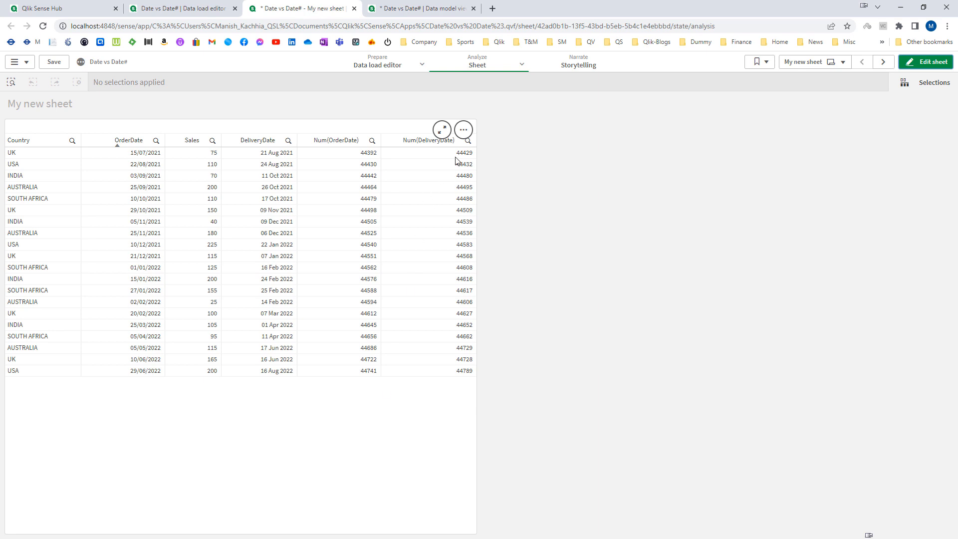
{"action": "left_click", "coordinate": [399, 6]}
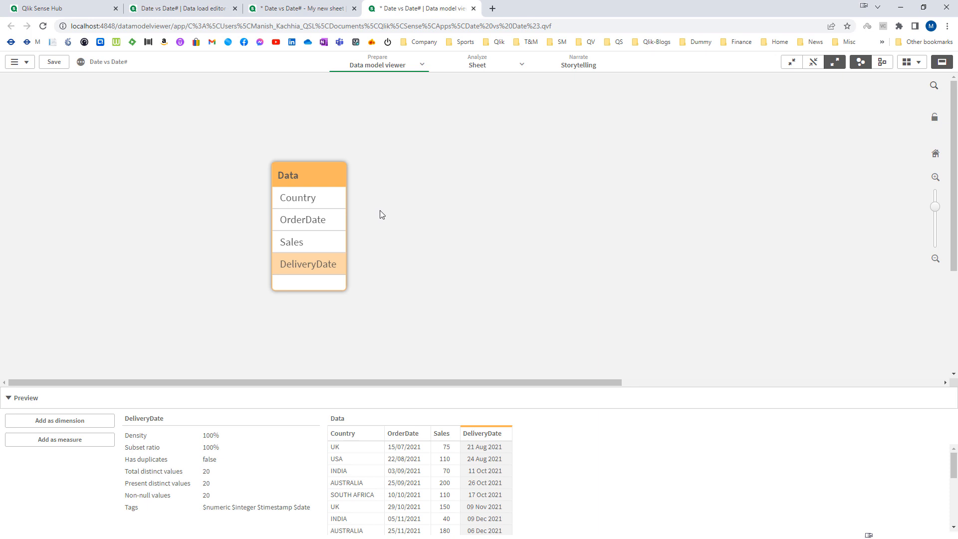
{"action": "left_click", "coordinate": [322, 219]}
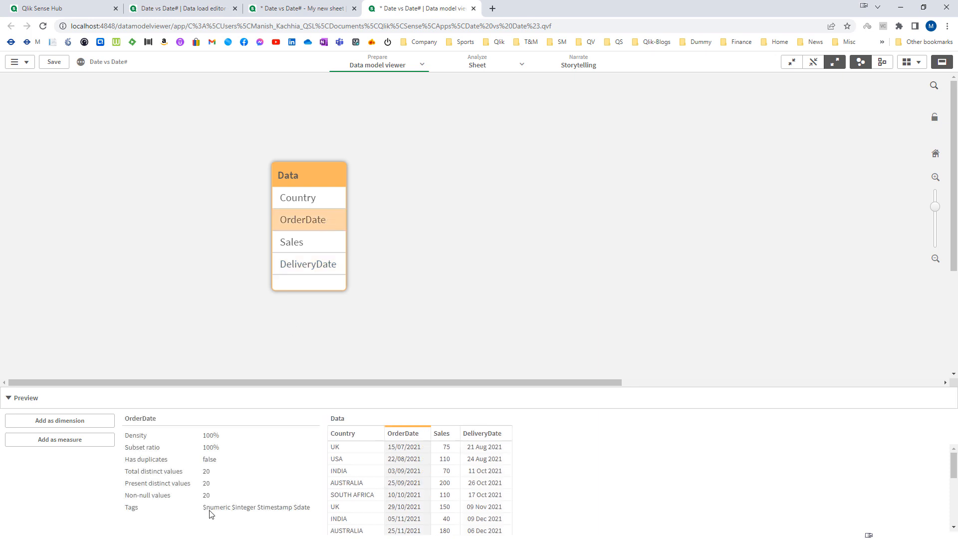
{"action": "left_click", "coordinate": [327, 263]}
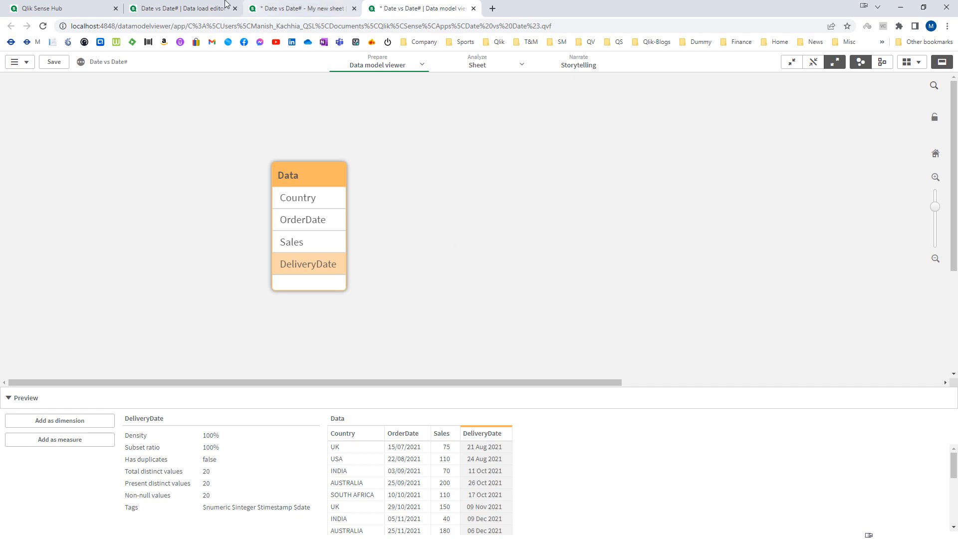
Set the DateFormat variable in the load script to 'DD MMM YYYY'.
{"action": "left_click", "coordinate": [199, 8]}
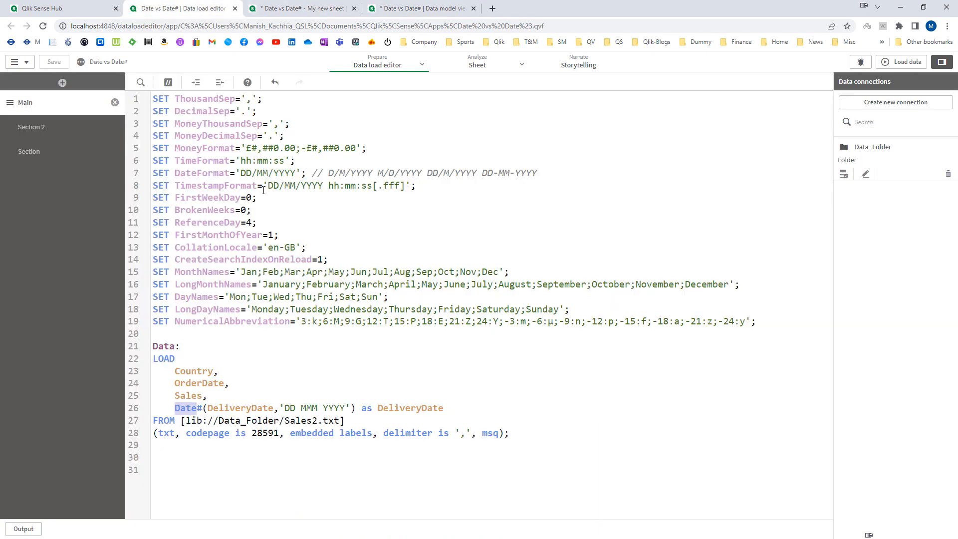
{"action": "left_click", "coordinate": [252, 174]}
{"action": "key", "text": "Delete"}
{"action": "key", "text": "Right"}
{"action": "key", "text": "Right"}
{"action": "key", "text": "Delete"}
{"action": "type", "text": "M"}
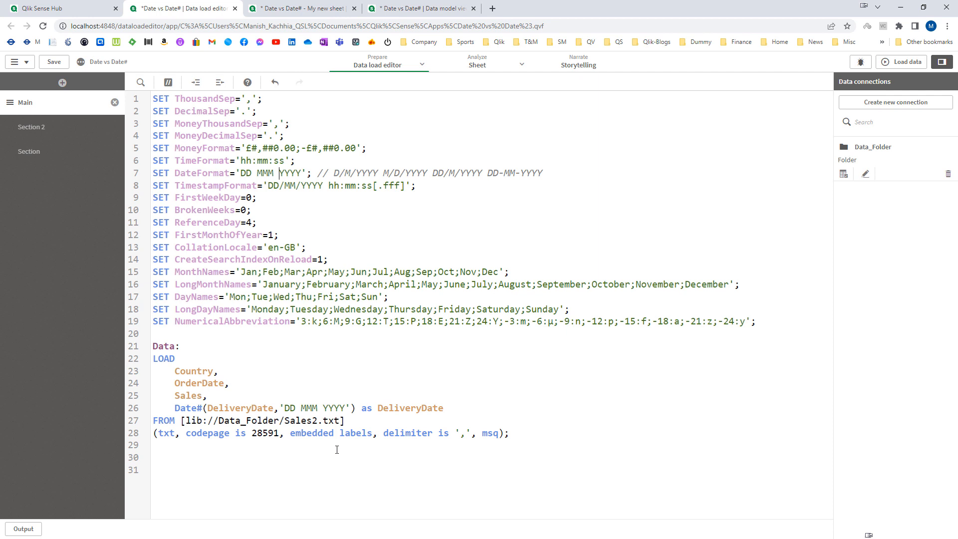
Remove the Date#() function, format and alias from the DeliveryDate line, keeping only the plain field name.
{"action": "left_click_drag", "start_coordinate": [175, 408], "coordinate": [208, 408]}
{"action": "key", "text": "BackSpace"}
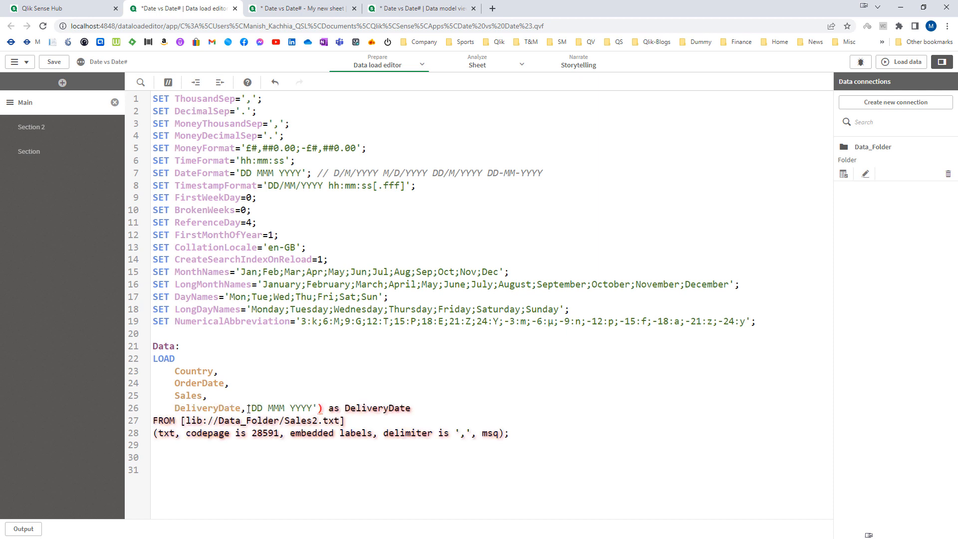
{"action": "left_click_drag", "start_coordinate": [240, 408], "coordinate": [416, 408]}
{"action": "key", "text": "BackSpace"}
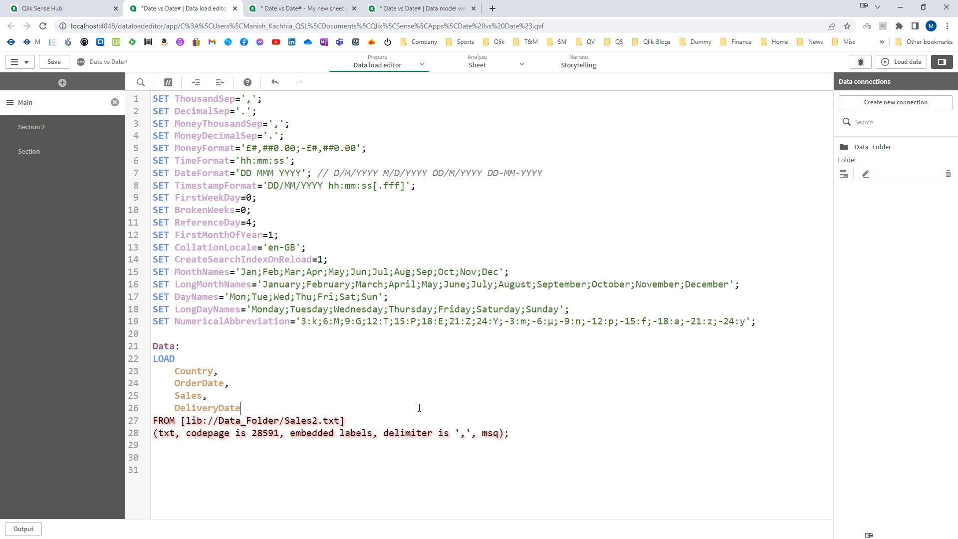
Reload the data and check the OrderDate and DeliveryDate columns on My new sheet.
{"action": "double_click", "coordinate": [208, 382]}
{"action": "double_click", "coordinate": [211, 408]}
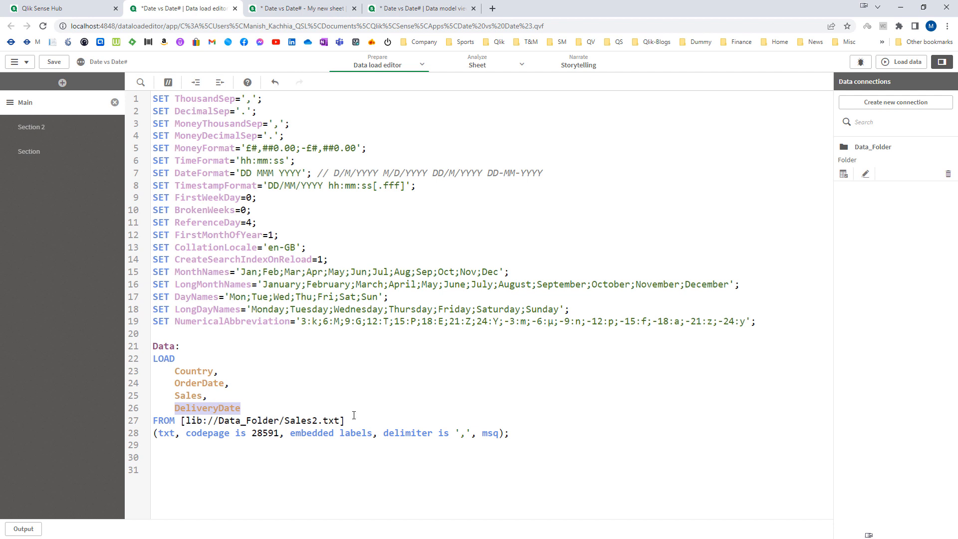
{"action": "left_click", "coordinate": [908, 72]}
{"action": "left_click", "coordinate": [299, 9]}
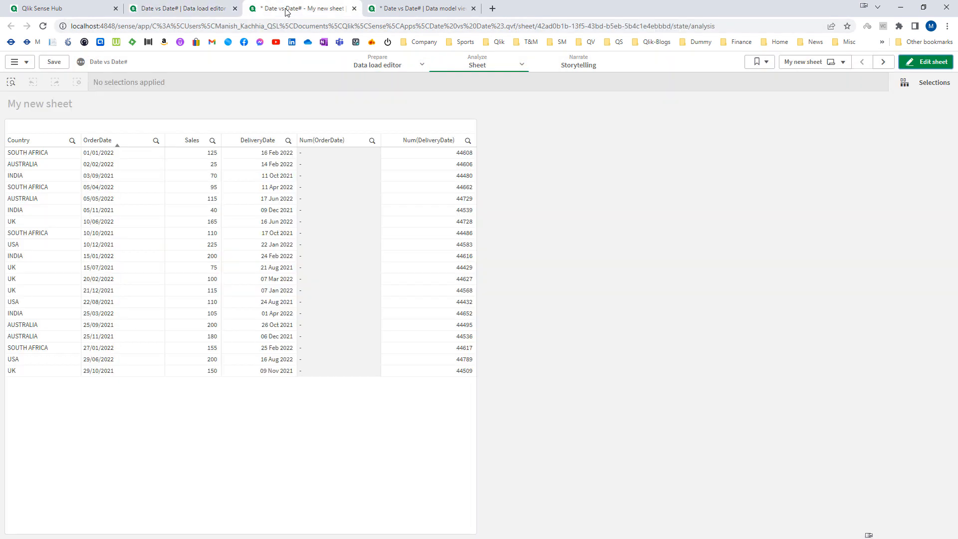
{"action": "left_click", "coordinate": [159, 6]}
{"action": "left_click", "coordinate": [606, 496]}
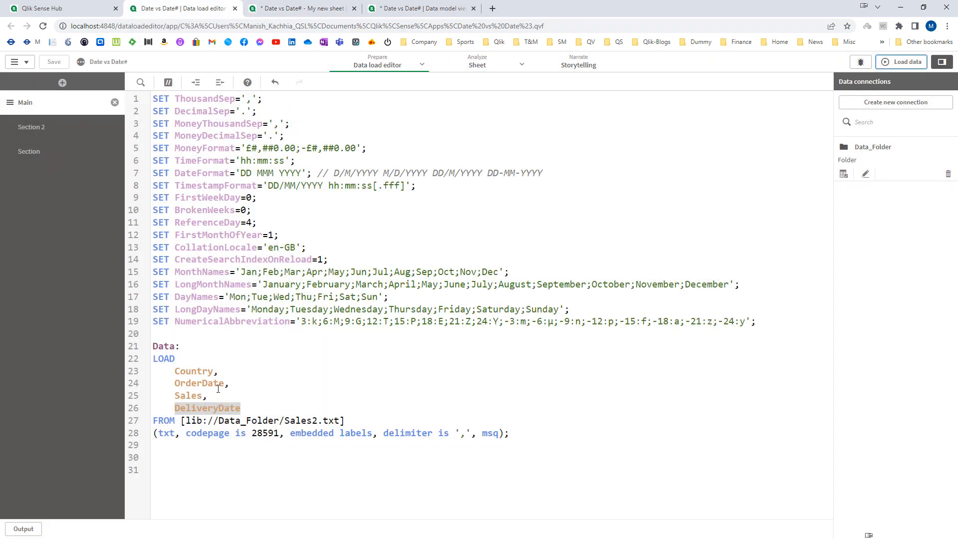
Replace the OrderDate field in the LOAD statement with Date#(OrderDate, 'DD/MM/YYYY') as OrderDate.
{"action": "left_click", "coordinate": [179, 384]}
{"action": "type", "text": "Date#("}
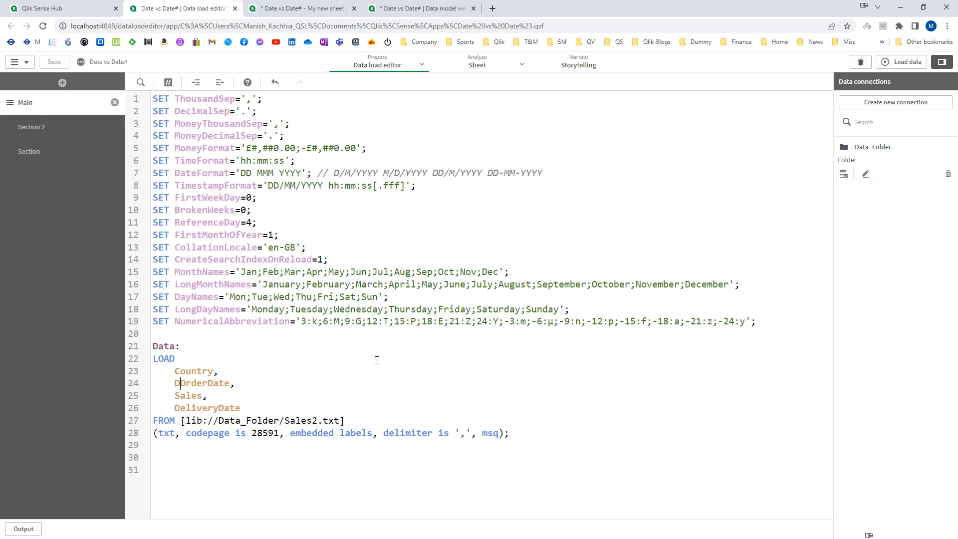
{"action": "key", "text": "Right"}
{"action": "key", "text": "Right"}
{"action": "key", "text": "Right"}
{"action": "key", "text": "Right"}
{"action": "key", "text": "Right"}
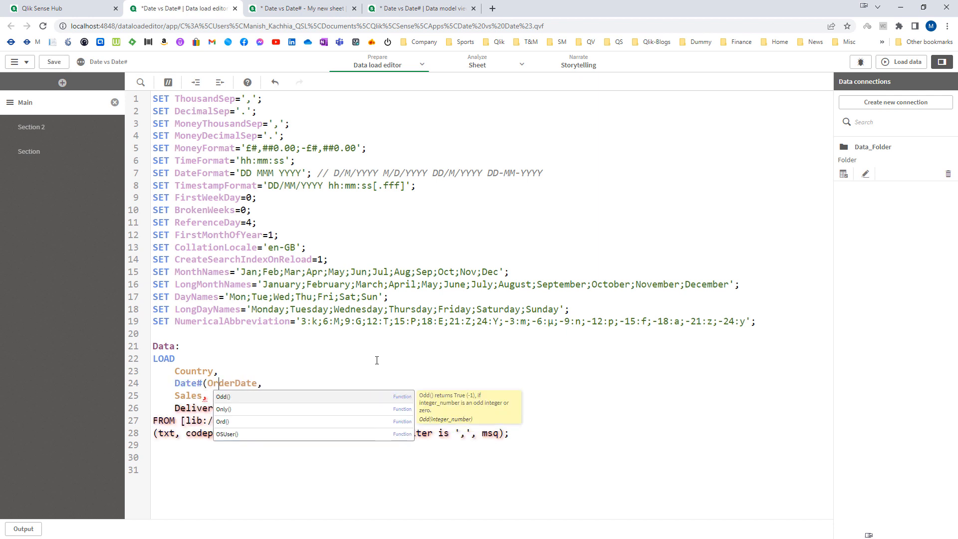
{"action": "type", "text": "'DD/MM/YYYY"}
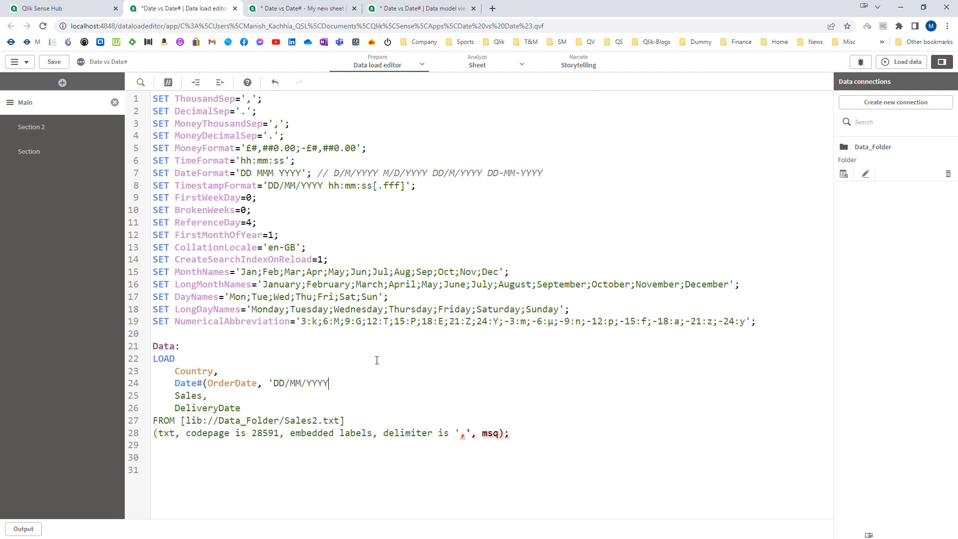
{"action": "type", "text": "') as OrderDat"}
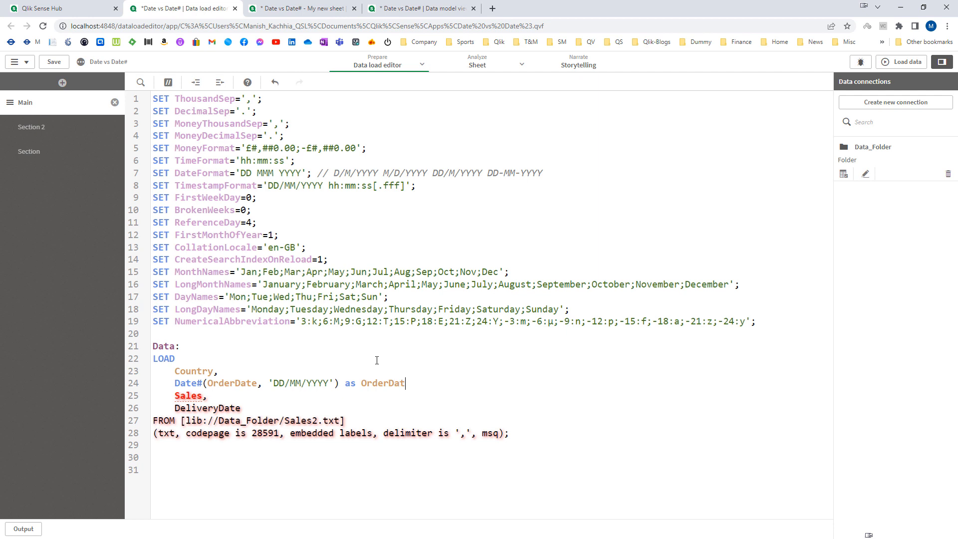
{"action": "type", "text": "e,"}
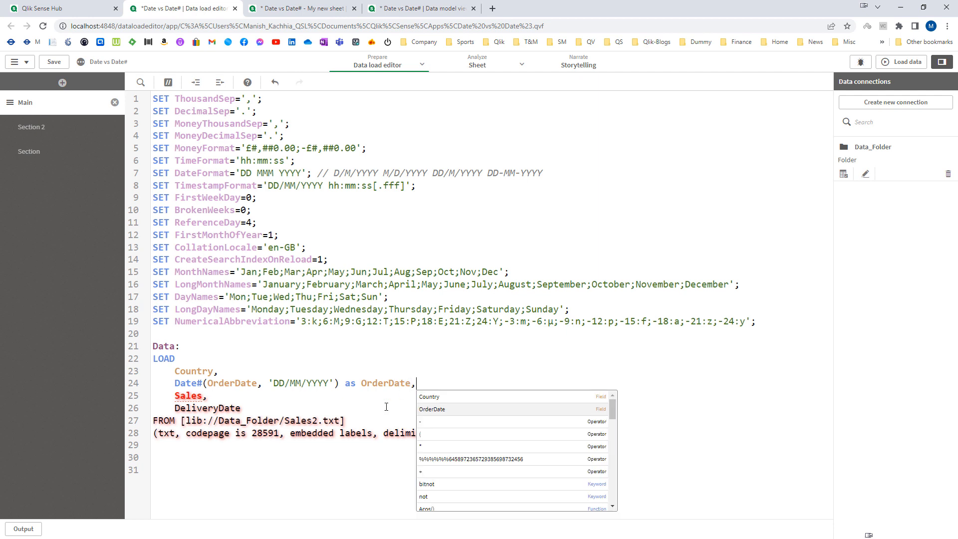
Review the DeliveryDate field against the DateFormat statement, reload the data and check both date columns on My new sheet.
{"action": "double_click", "coordinate": [214, 409]}
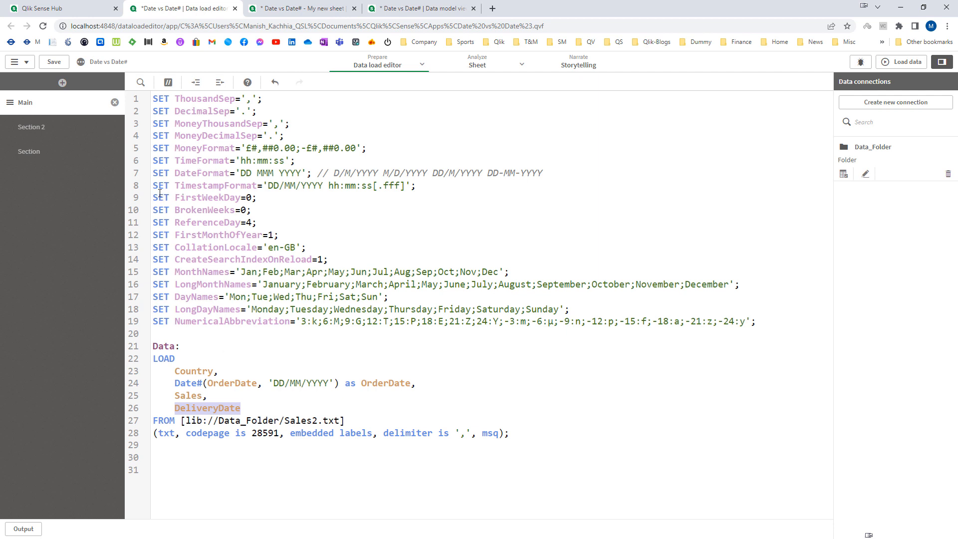
{"action": "left_click_drag", "start_coordinate": [154, 173], "coordinate": [317, 169]}
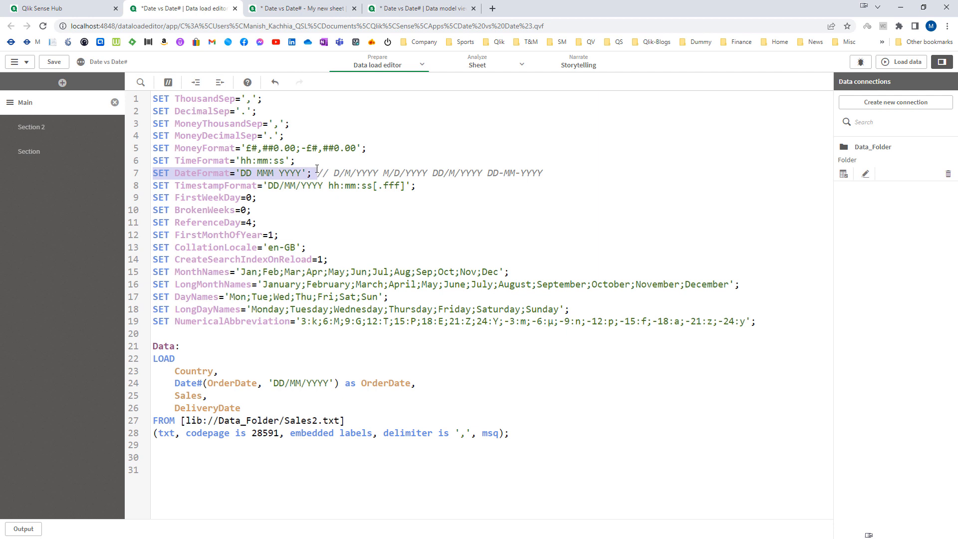
{"action": "left_click", "coordinate": [312, 185]}
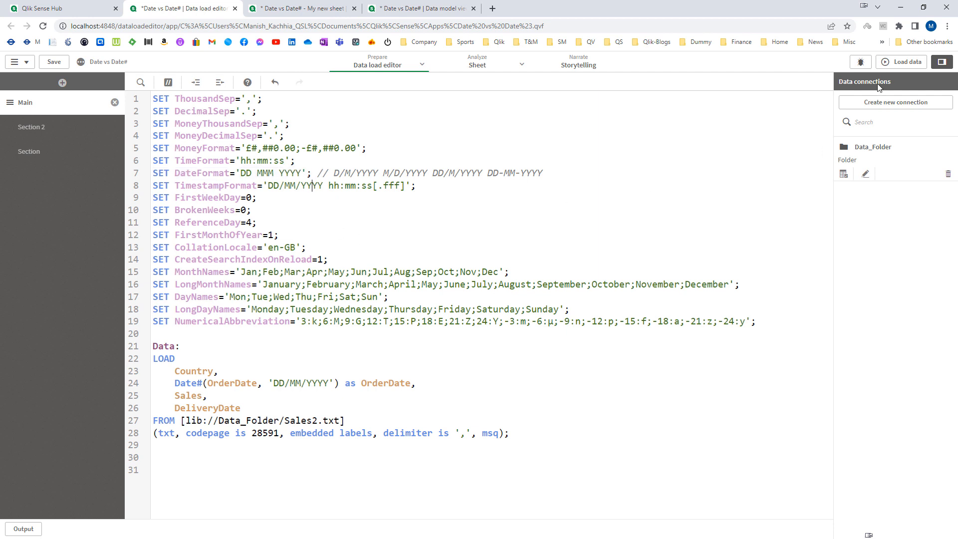
{"action": "left_click", "coordinate": [892, 66]}
{"action": "key", "text": "ctrl+Tab"}
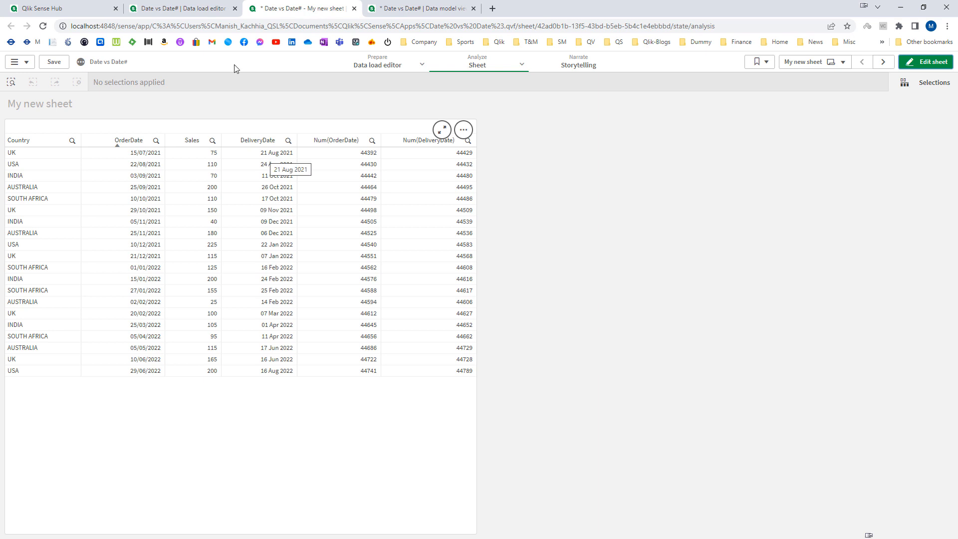
{"action": "left_click", "coordinate": [215, 9]}
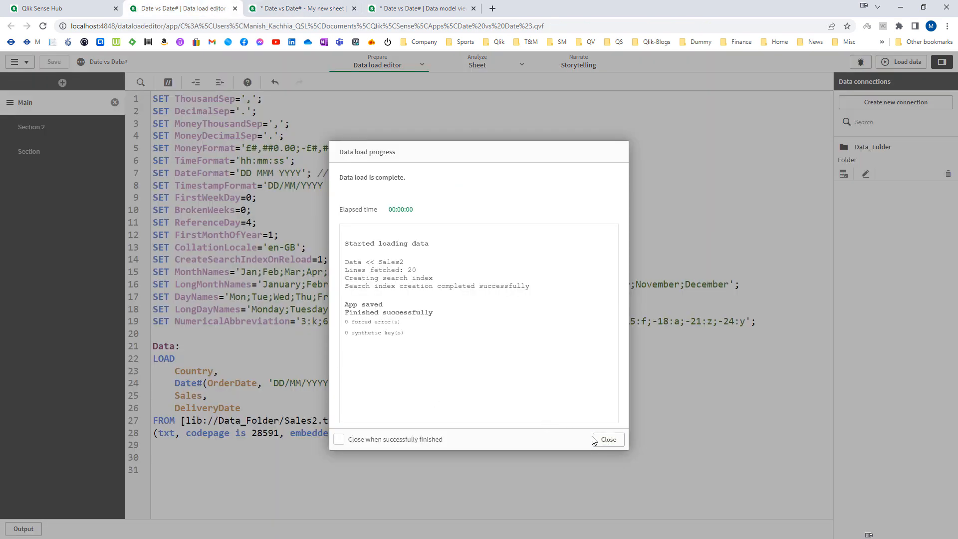
{"action": "left_click", "coordinate": [608, 439]}
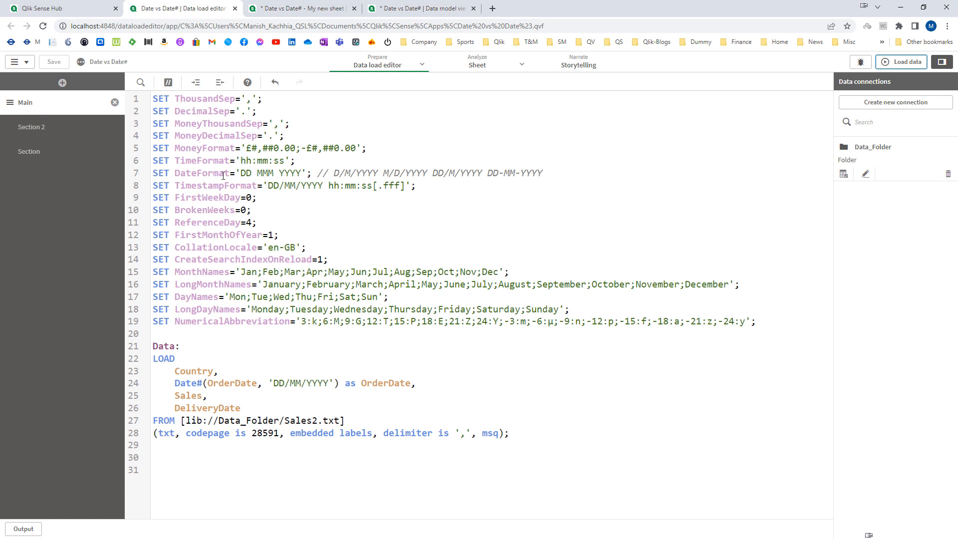
Change the DateFormat statement in the load script to 'DD/MM/YYYY'.
{"action": "left_click", "coordinate": [256, 173]}
{"action": "key", "text": "BackSpace"}
{"action": "key", "text": "BackSpace"}
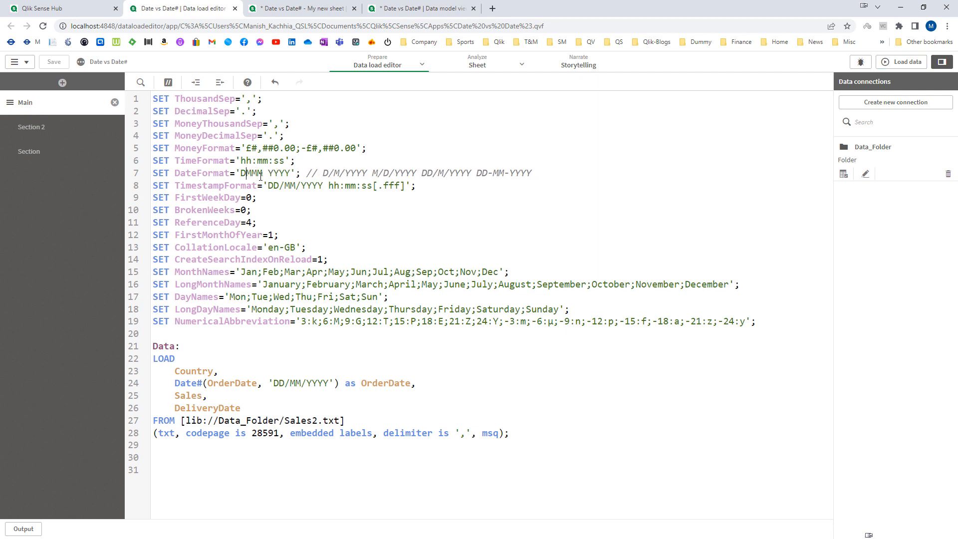
{"action": "type", "text": "D/"}
{"action": "key", "text": "Delete"}
{"action": "key", "text": "Delete"}
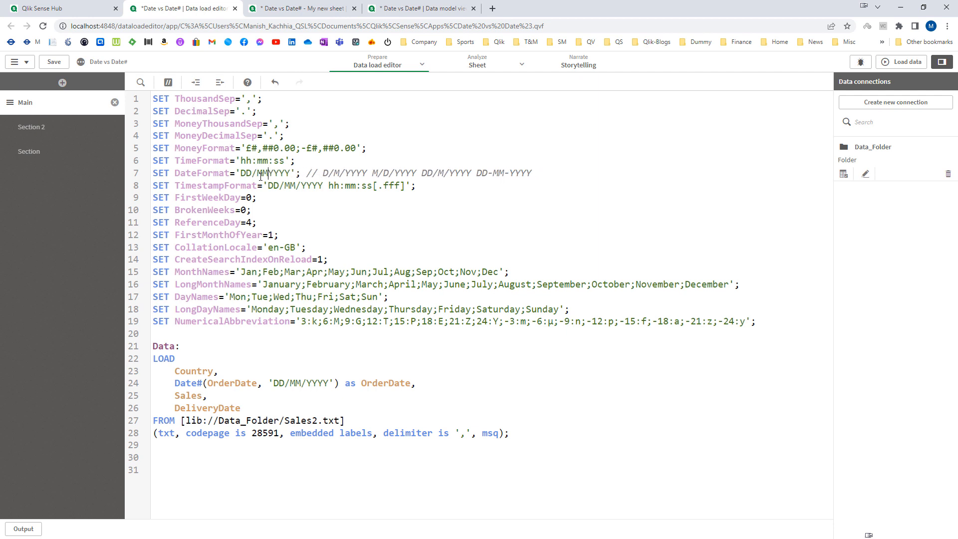
{"action": "type", "text": "/"}
Strip the Date#() function, format and alias from the OrderDate line, leaving only the plain field name.
{"action": "left_click_drag", "start_coordinate": [174, 382], "coordinate": [208, 383]}
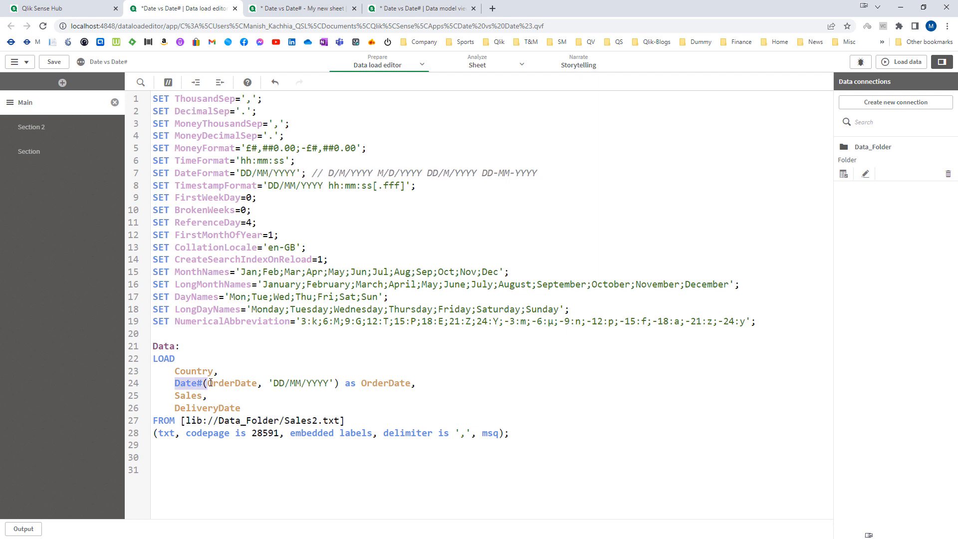
{"action": "key", "text": "BackSpace"}
{"action": "key", "text": "Right"}
{"action": "key", "text": "shift+End"}
{"action": "key", "text": "shift+Left"}
{"action": "key", "text": "BackSpace"}
Replace the DeliveryDate field in the LOAD statement with Date#(DeliveryDate, 'DD MMM YYYY') as DeliveryDate.
{"action": "key", "text": "Down"}
{"action": "key", "text": "Down"}
{"action": "key", "text": "Home"}
{"action": "type", "text": "Date#("}
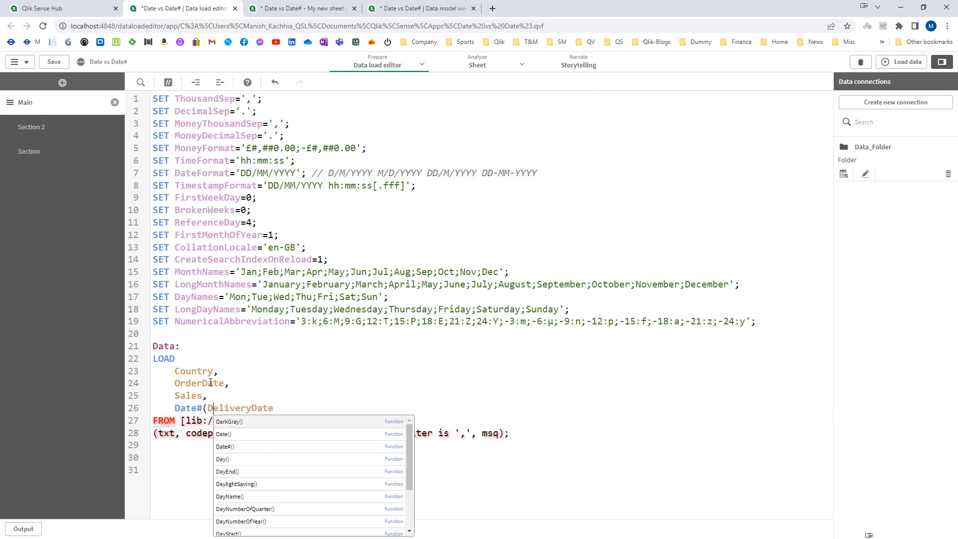
{"action": "key", "text": "Escape"}
{"action": "key", "text": "BackSpace"}
{"action": "type", "text": ","}
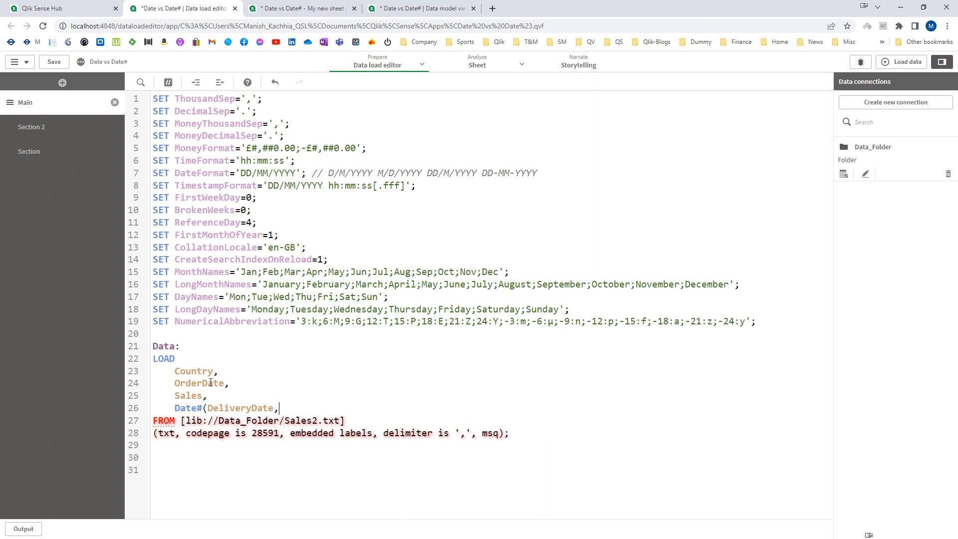
{"action": "type", "text": " 'D"}
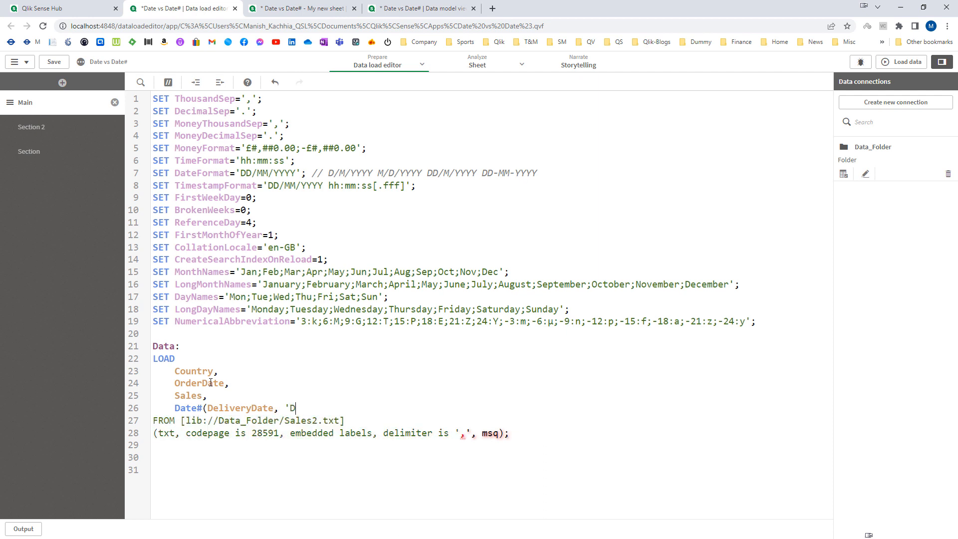
{"action": "type", "text": "D MMM YYYY') as DeliveryDate"}
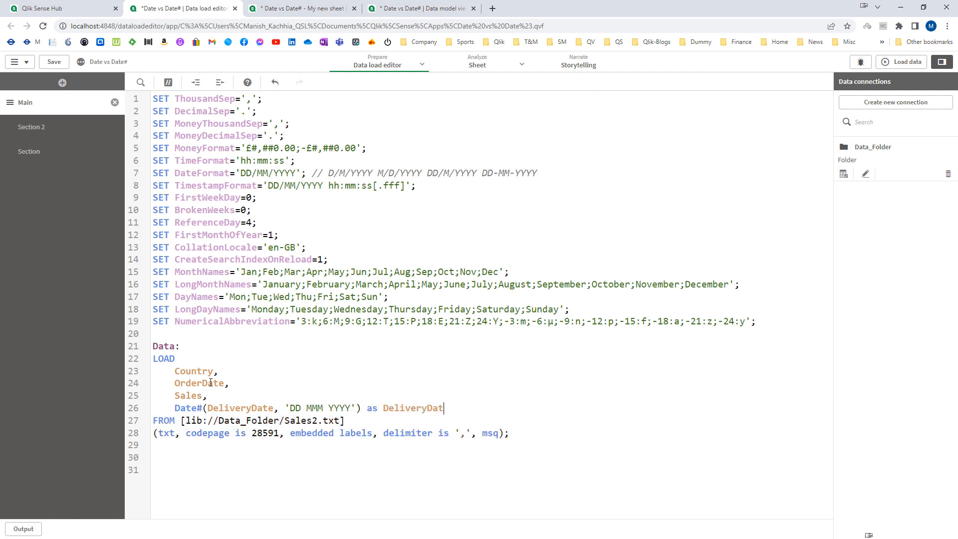
Reload the data and check the date and Num() columns on My new sheet.
{"action": "left_click", "coordinate": [920, 63]}
{"action": "left_click", "coordinate": [323, 5]}
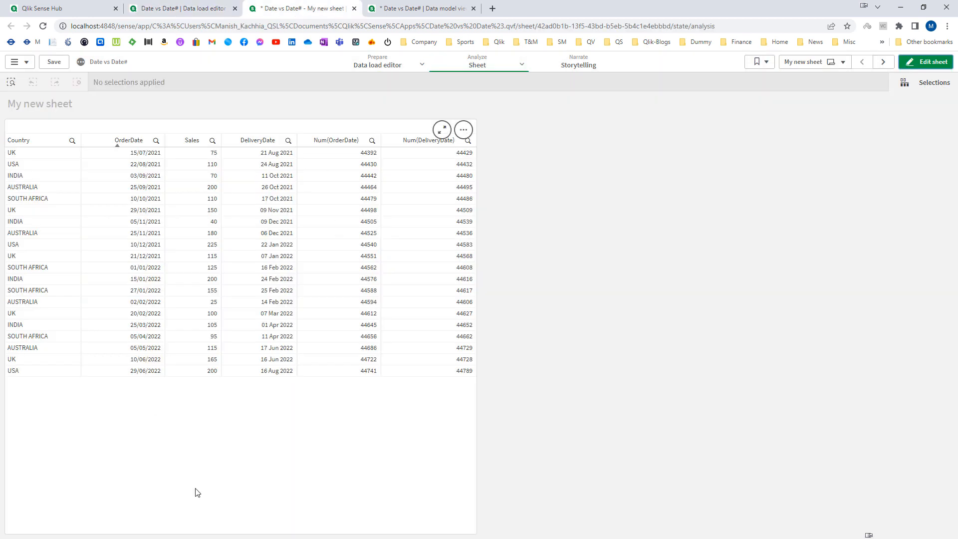
{"action": "left_click", "coordinate": [203, 10]}
{"action": "left_click", "coordinate": [609, 439]}
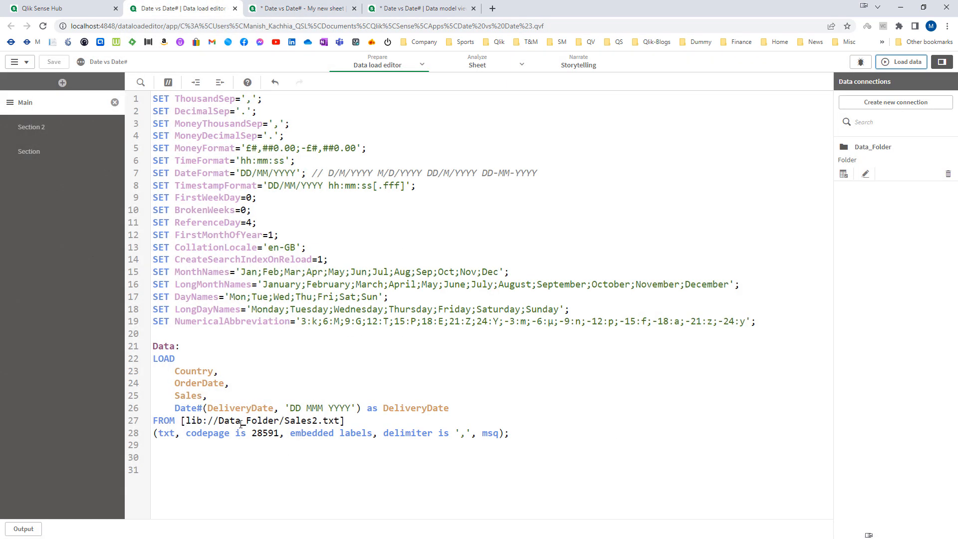
Compare the Date#() expression on DeliveryDate with the DateFormat statement, and examine both date columns on My new sheet.
{"action": "left_click_drag", "start_coordinate": [175, 409], "coordinate": [201, 408]}
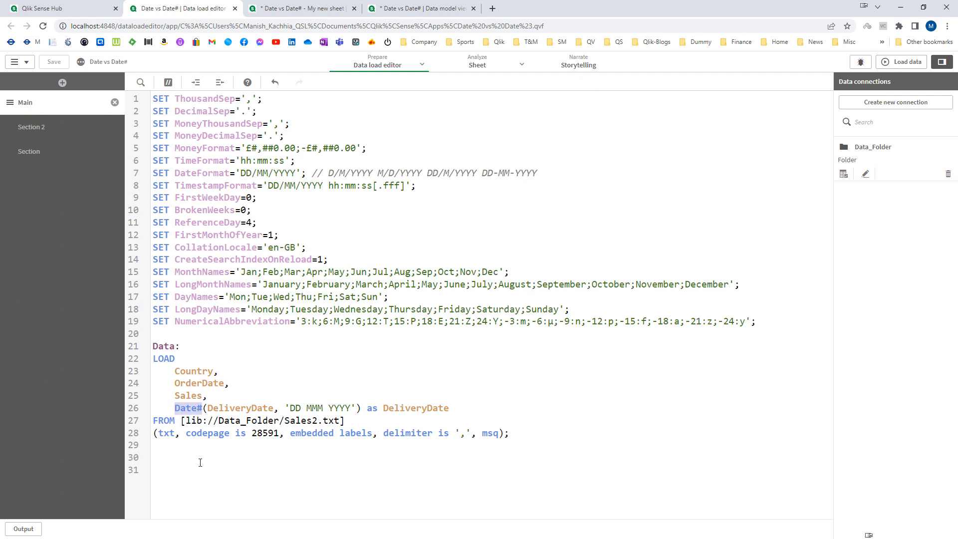
{"action": "double_click", "coordinate": [230, 409]}
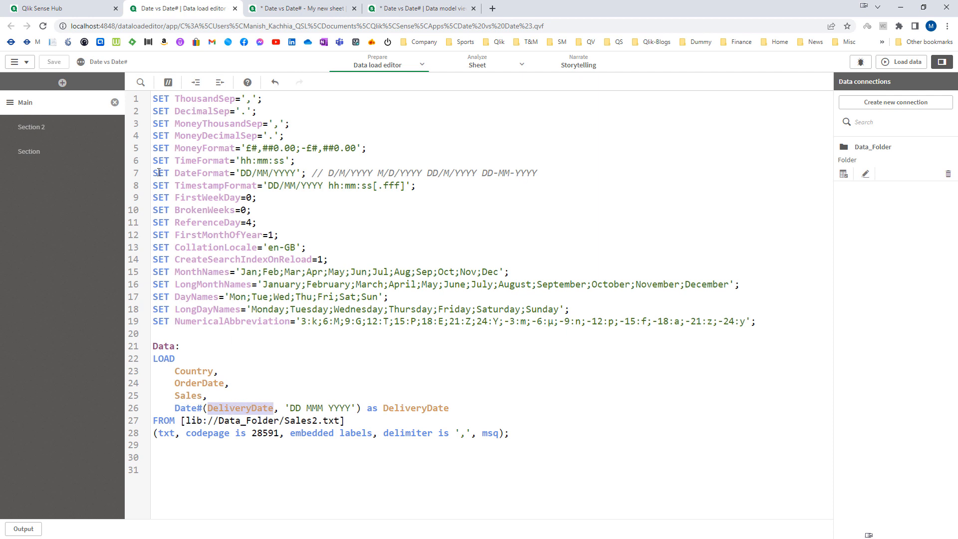
{"action": "left_click_drag", "start_coordinate": [152, 175], "coordinate": [306, 170]}
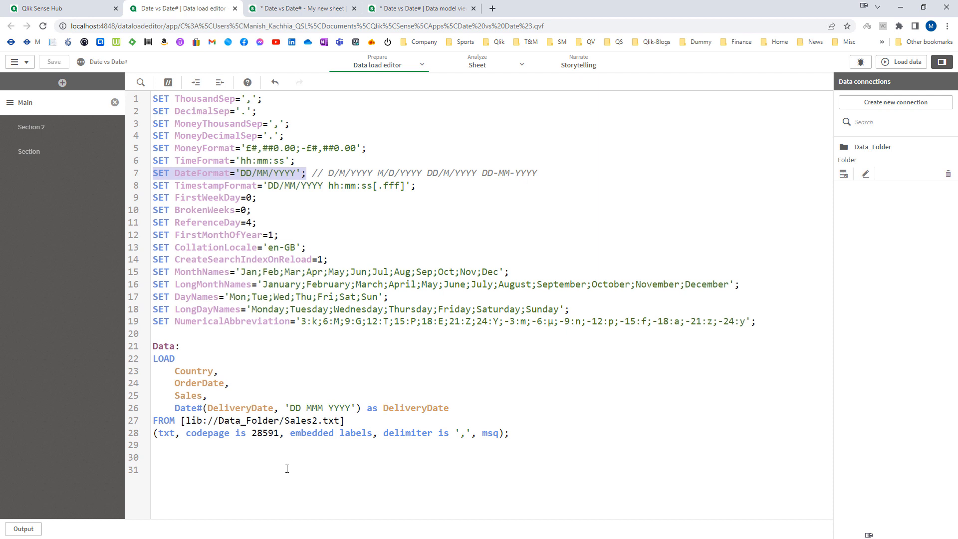
{"action": "left_click", "coordinate": [250, 421]}
{"action": "double_click", "coordinate": [240, 410]}
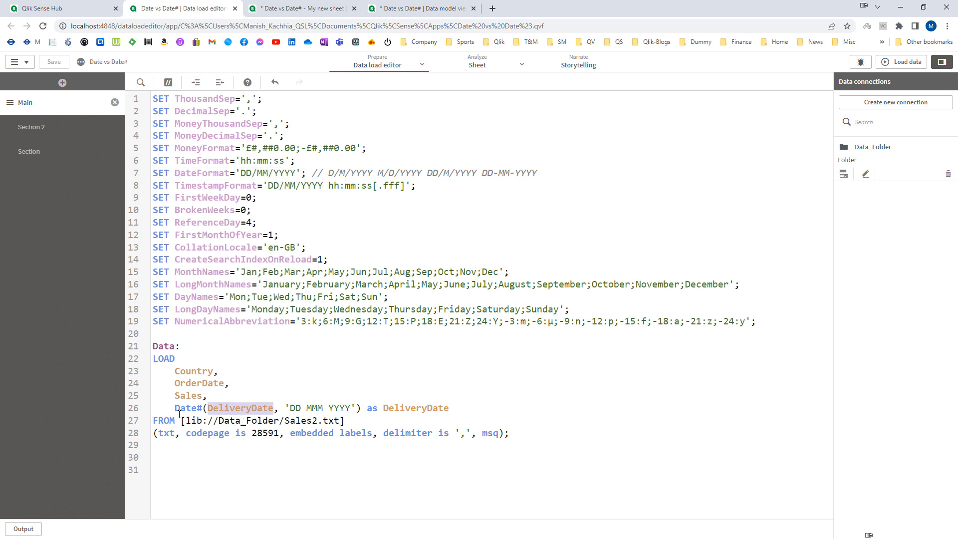
{"action": "left_click_drag", "start_coordinate": [173, 409], "coordinate": [202, 409]}
{"action": "left_click", "coordinate": [197, 447]}
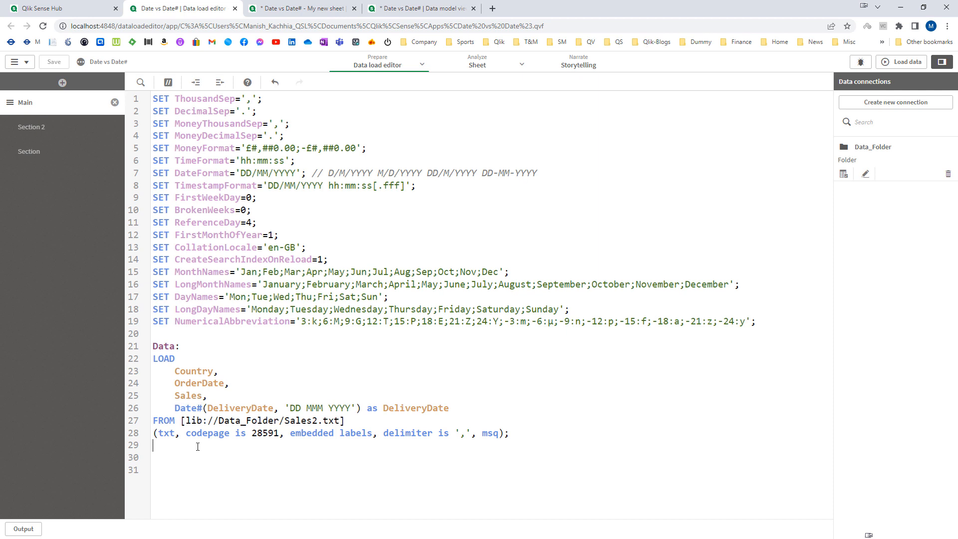
{"action": "left_click", "coordinate": [291, 8]}
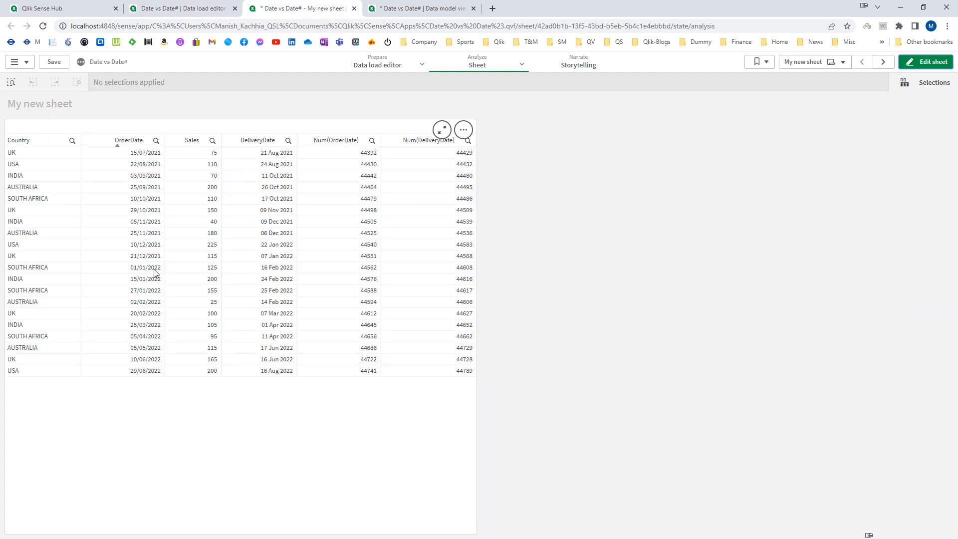
{"action": "left_click", "coordinate": [201, 6]}
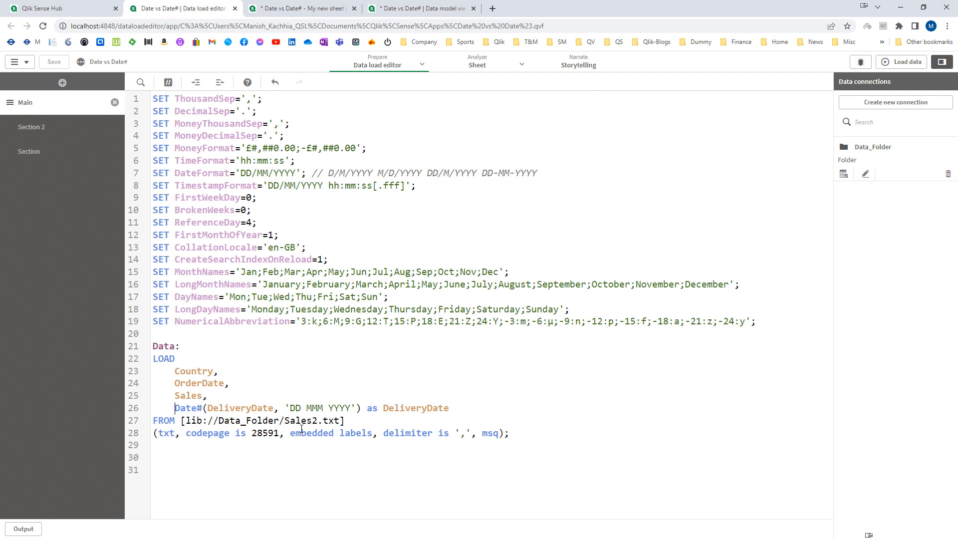
Wrap the Date#() expression for DeliveryDate in a Date() function with the output format 'DD/MM/YYYY'.
{"action": "type", "text": "Date("}
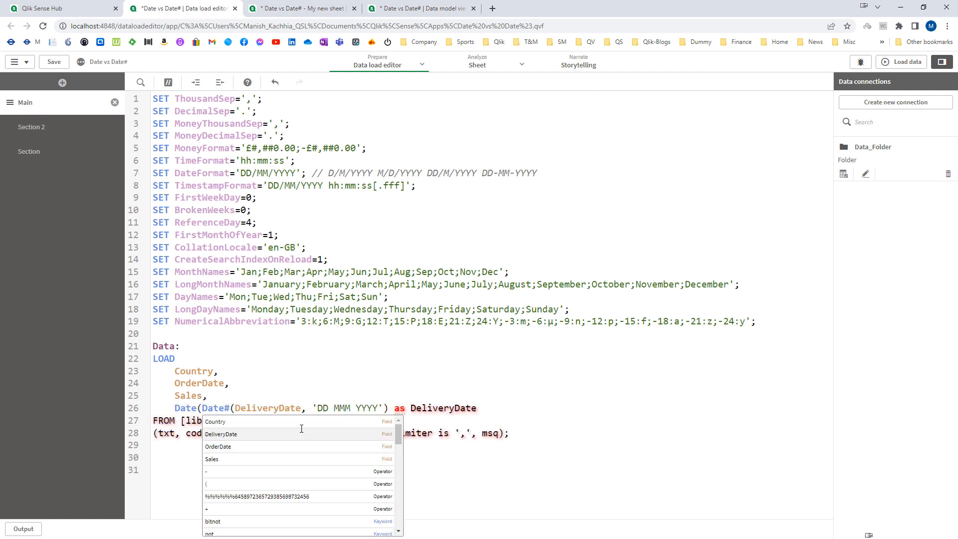
{"action": "key", "text": "Right"}
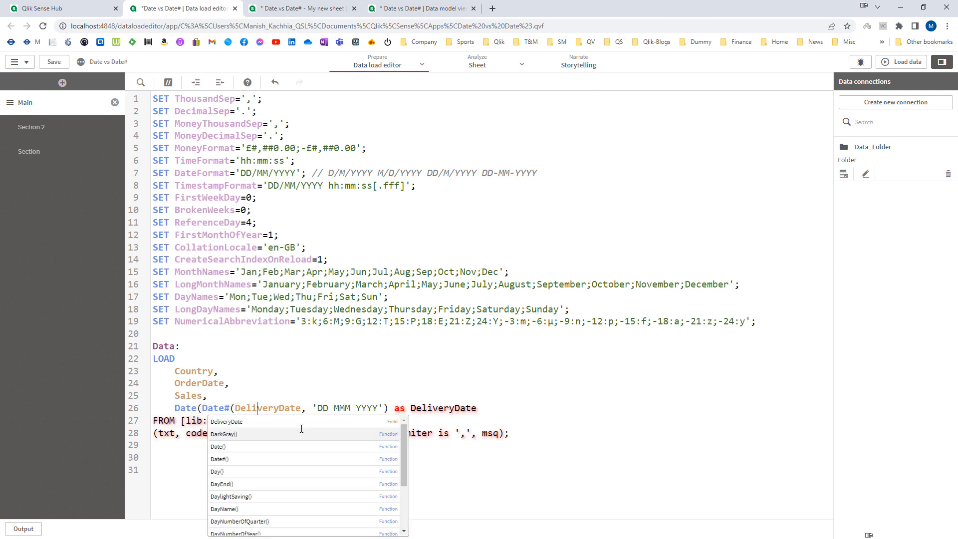
{"action": "key", "text": "Right"}
{"action": "key", "text": "Right"}
{"action": "key", "text": "Right"}
{"action": "key", "text": "Right"}
{"action": "key", "text": "Right"}
{"action": "key", "text": "Right"}
{"action": "key", "text": "Right"}
{"action": "key", "text": "Right"}
{"action": "key", "text": "Right"}
{"action": "key", "text": "Right"}
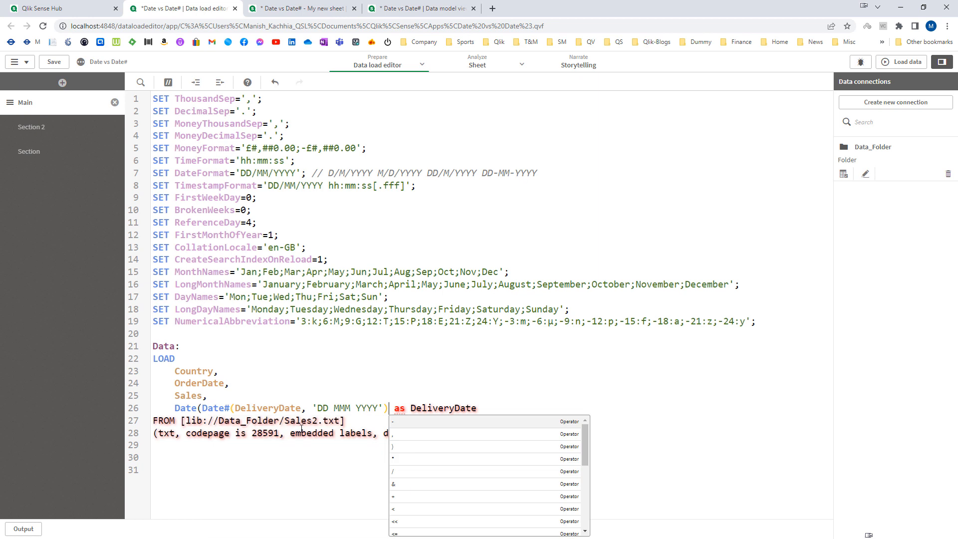
{"action": "type", "text": ",'DD/M"}
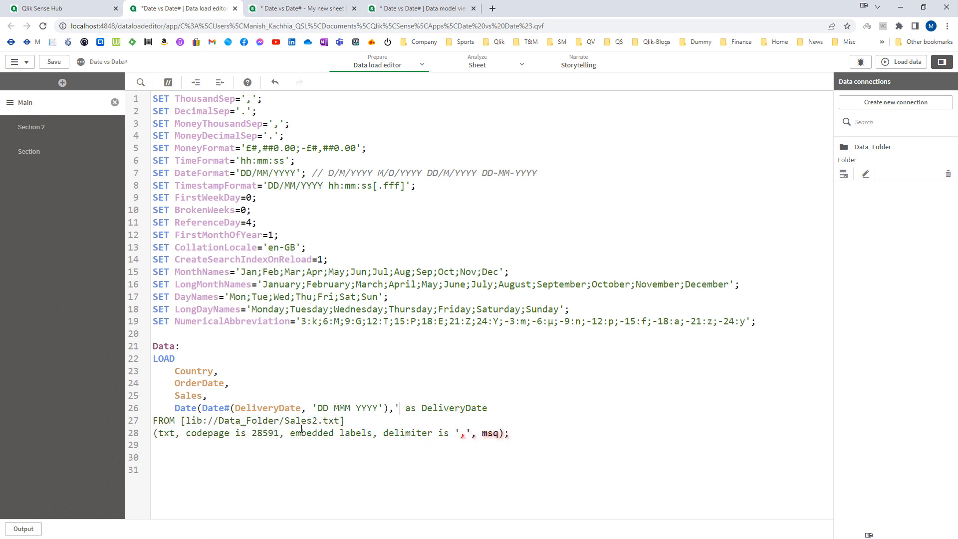
{"action": "type", "text": "M/YYYY'"}
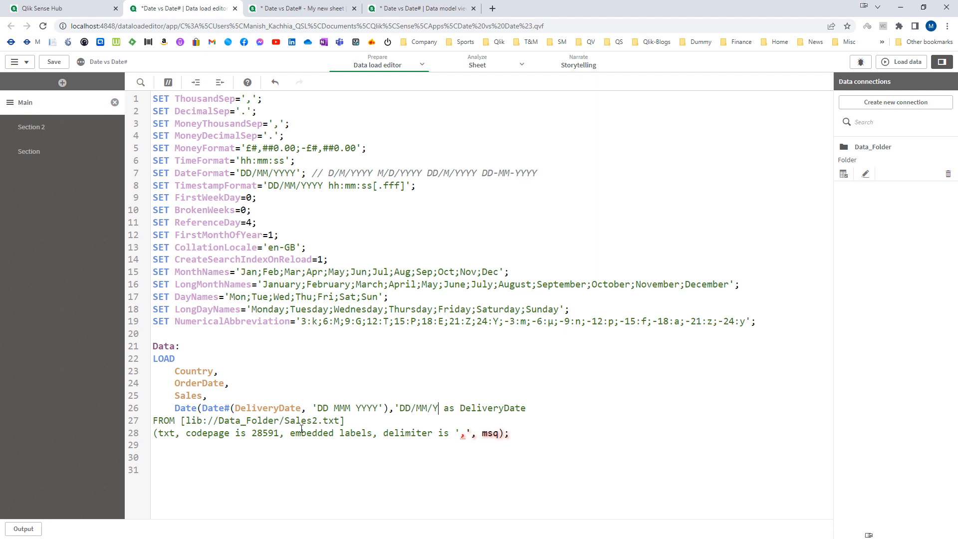
{"action": "type", "text": ")"}
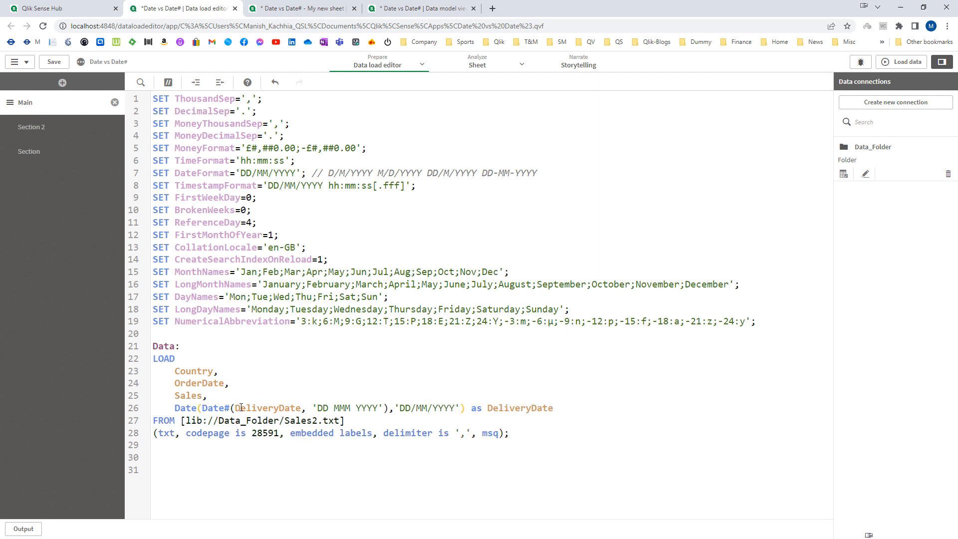
Review the nested Date() expression, reload the data and check the DeliveryDate column's format on My new sheet.
{"action": "double_click", "coordinate": [261, 407]}
{"action": "double_click", "coordinate": [178, 408]}
{"action": "left_click_drag", "start_coordinate": [400, 408], "coordinate": [453, 406]}
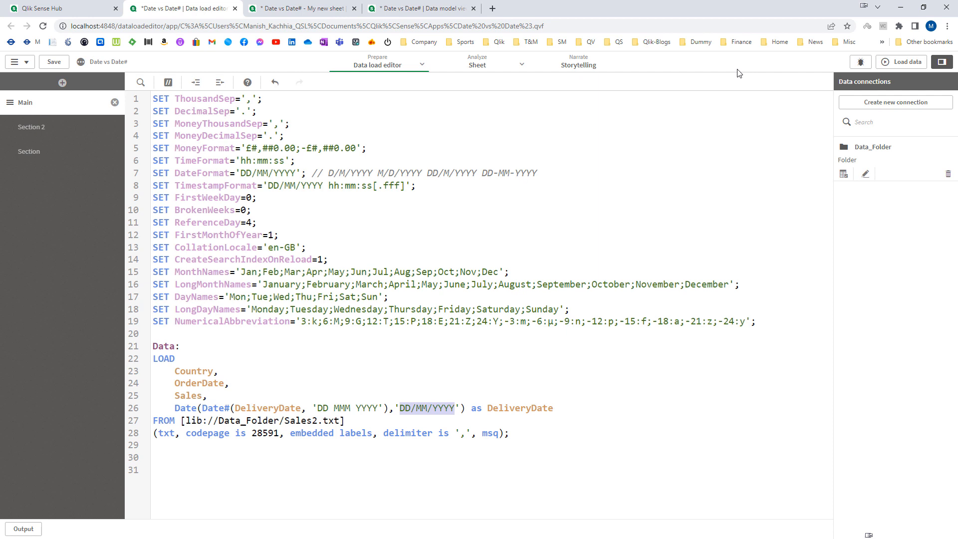
{"action": "left_click", "coordinate": [901, 62]}
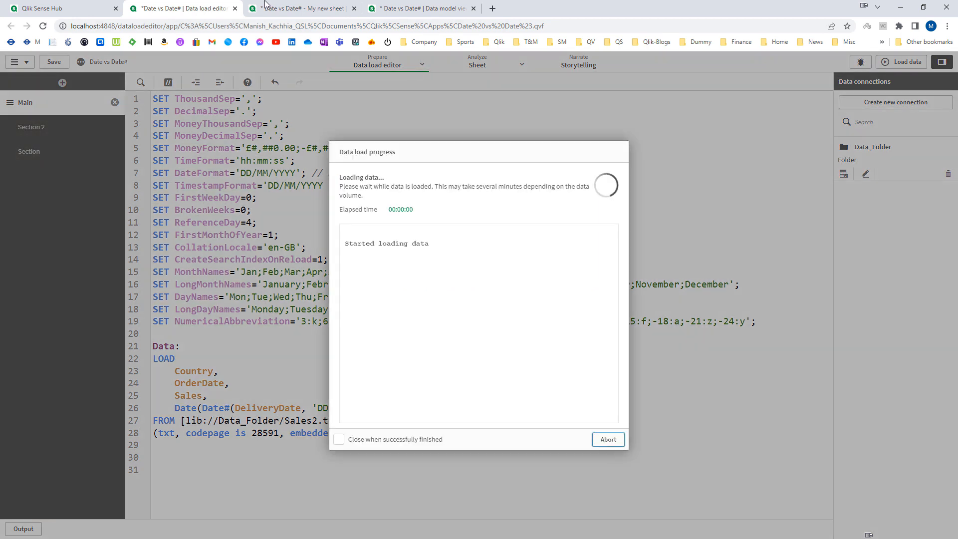
{"action": "left_click", "coordinate": [307, 8]}
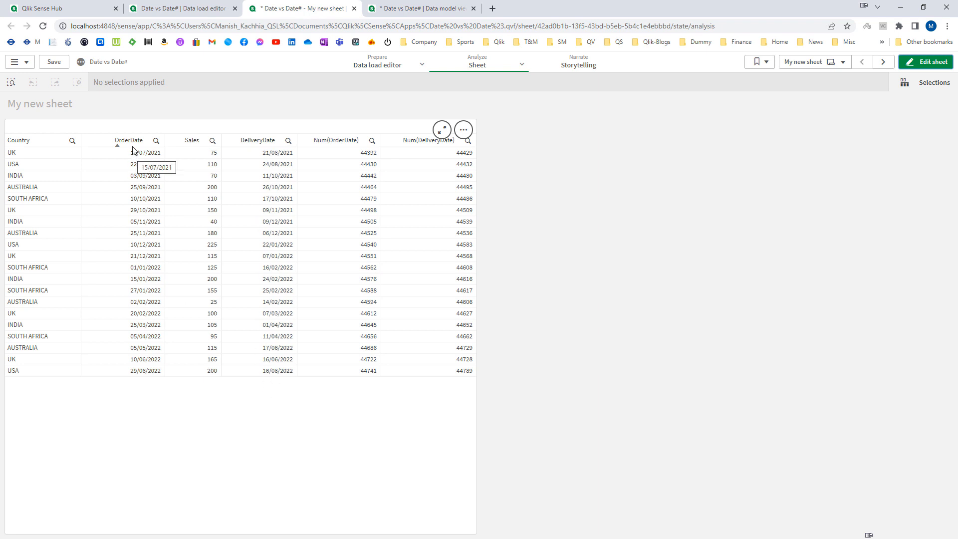
{"action": "left_click", "coordinate": [162, 5]}
{"action": "left_click", "coordinate": [607, 496]}
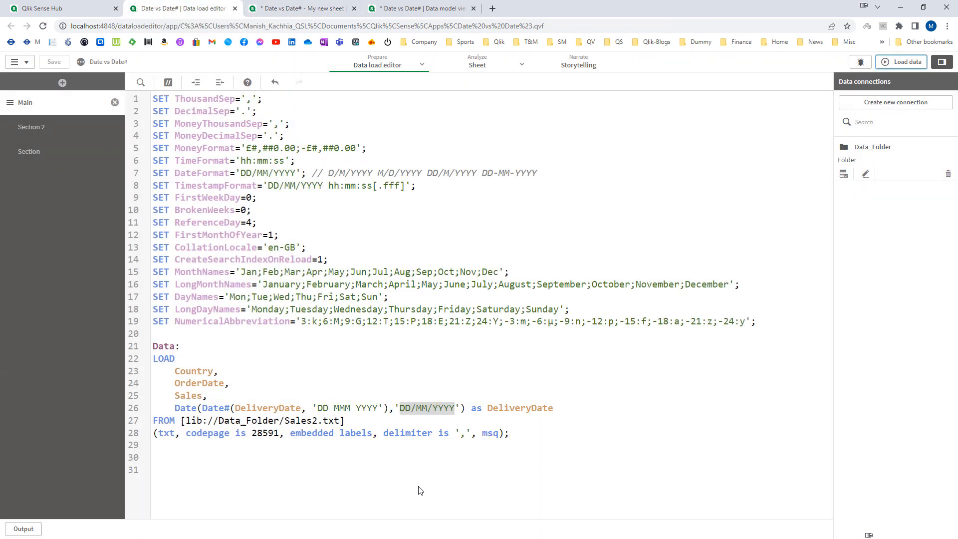
Compare the outer Date() format with the DateFormat statement and remove the redundant 'DD/MM/YYYY' argument from the DeliveryDate line.
{"action": "left_click", "coordinate": [397, 420]}
{"action": "left_click_drag", "start_coordinate": [396, 408], "coordinate": [459, 407]}
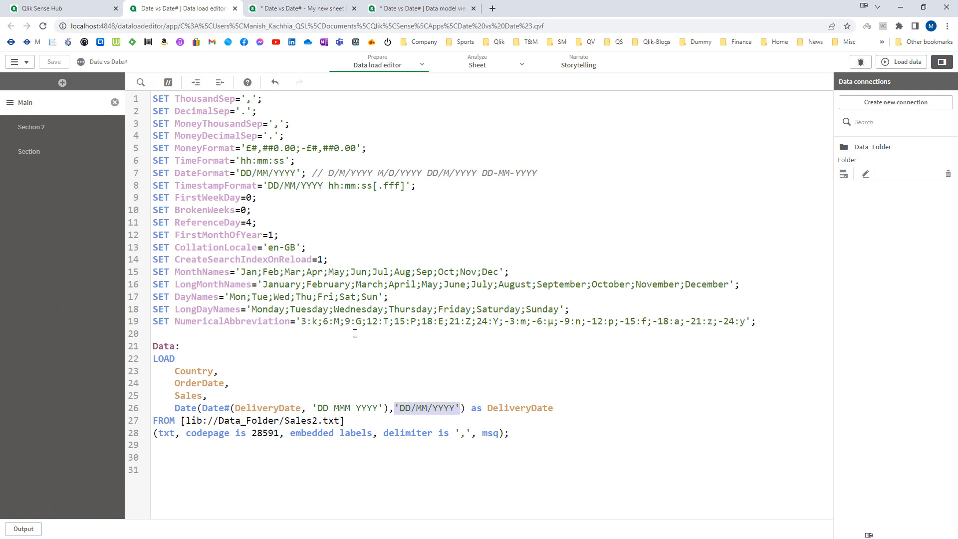
{"action": "left_click_drag", "start_coordinate": [236, 173], "coordinate": [301, 171]}
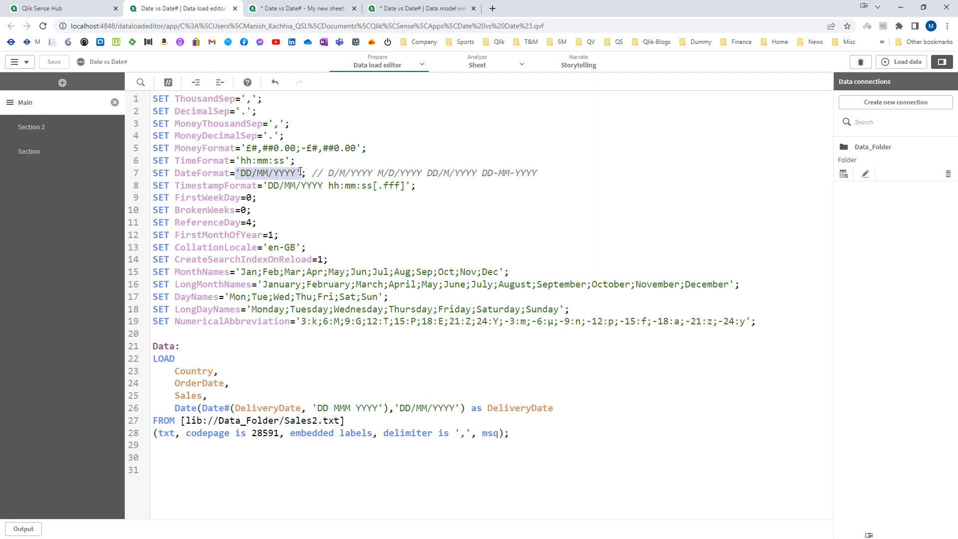
{"action": "left_click_drag", "start_coordinate": [394, 408], "coordinate": [459, 408]}
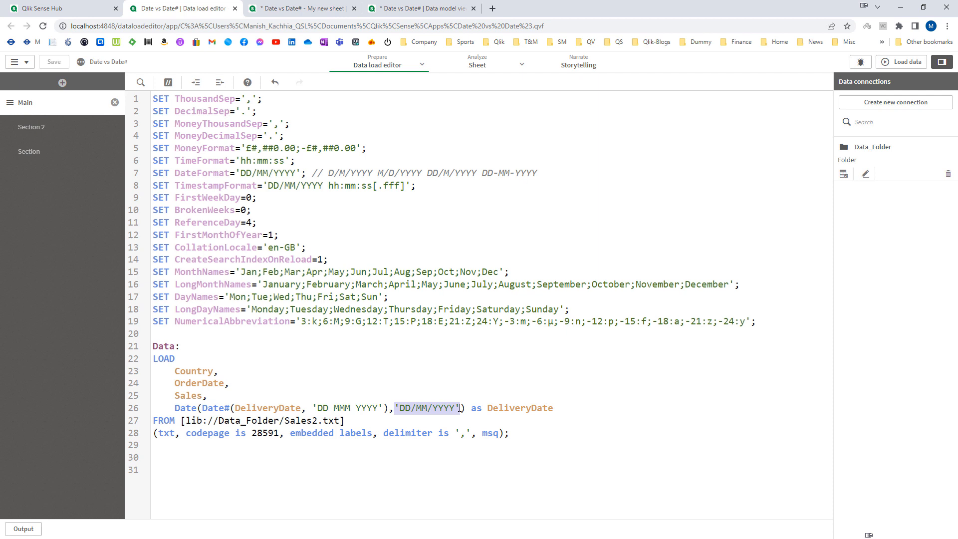
{"action": "key", "text": "BackSpace"}
{"action": "key", "text": "BackSpace"}
Reload the data with the Date() function left without a format, and check the date columns on My new sheet.
{"action": "double_click", "coordinate": [183, 408]}
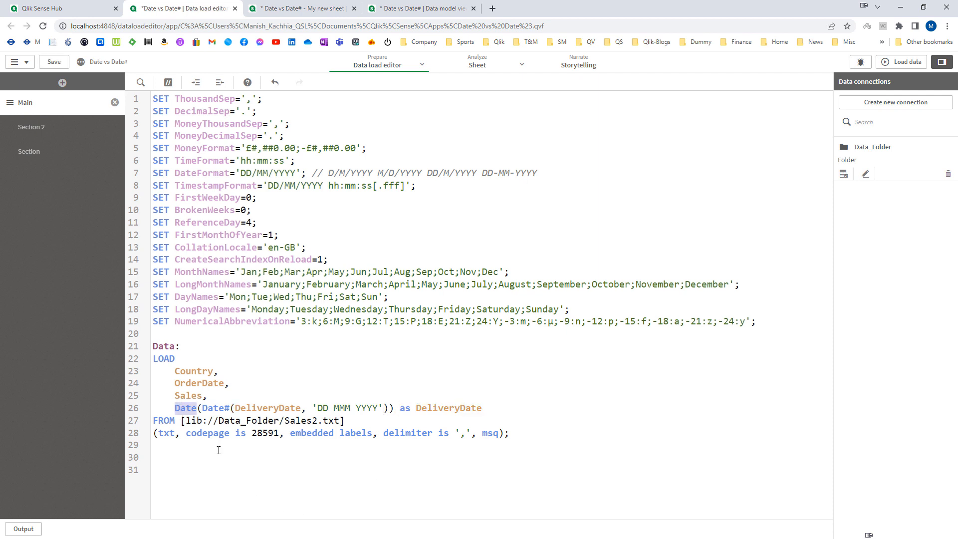
{"action": "left_click", "coordinate": [906, 62]}
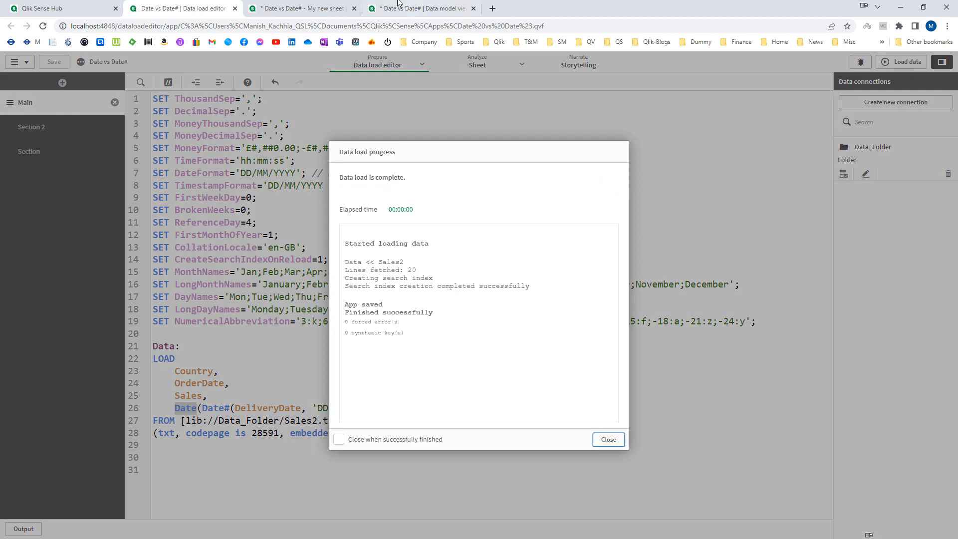
{"action": "left_click", "coordinate": [302, 9]}
{"action": "key", "text": "ctrl+shift+Tab"}
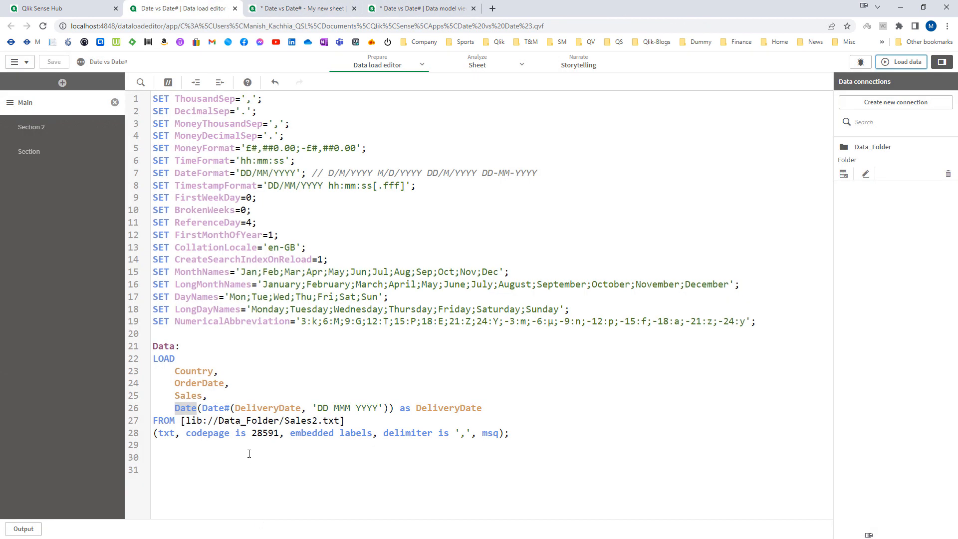
Comment out the nested DeliveryDate line and add Date(DeliveryDate) as DeliveryDate on a new line below it.
{"action": "double_click", "coordinate": [263, 409]}
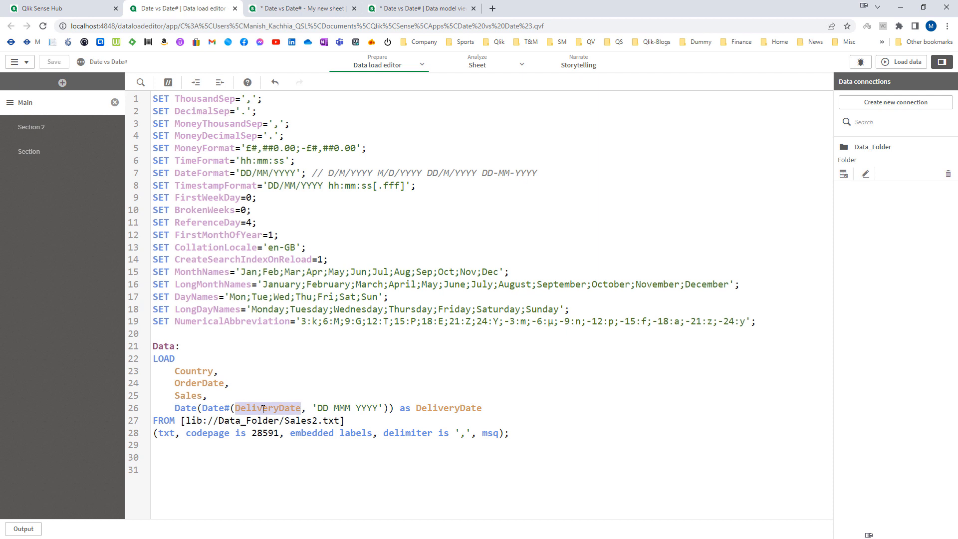
{"action": "left_click", "coordinate": [175, 409]}
{"action": "type", "text": "//"}
{"action": "key", "text": "End"}
{"action": "key", "text": "Return"}
{"action": "type", "text": "Date(DeliveryDate) as Delive"}
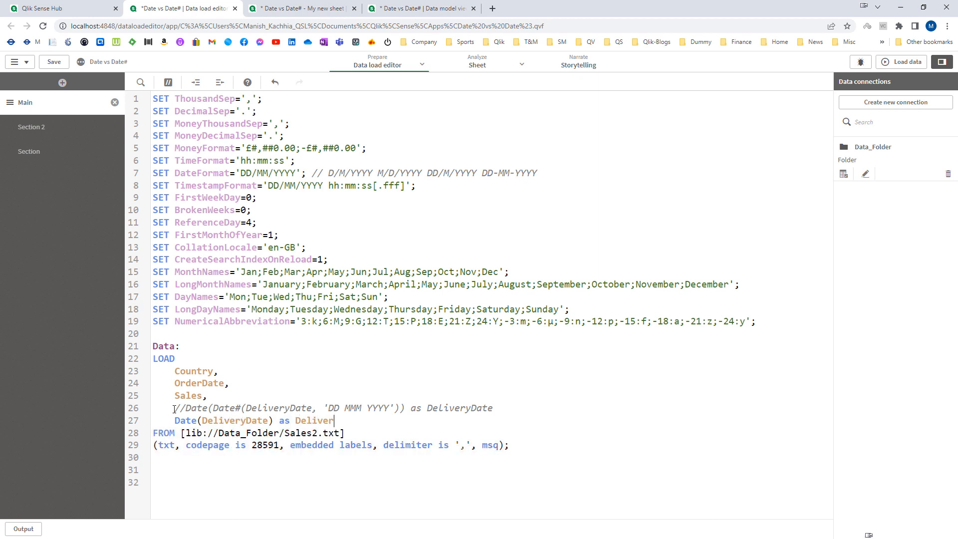
{"action": "type", "text": "ryDate"}
Reload the data with Date(DeliveryDate) as DeliveryDate and check the DeliveryDate columns on My new sheet.
{"action": "left_click", "coordinate": [225, 482]}
{"action": "left_click", "coordinate": [894, 65]}
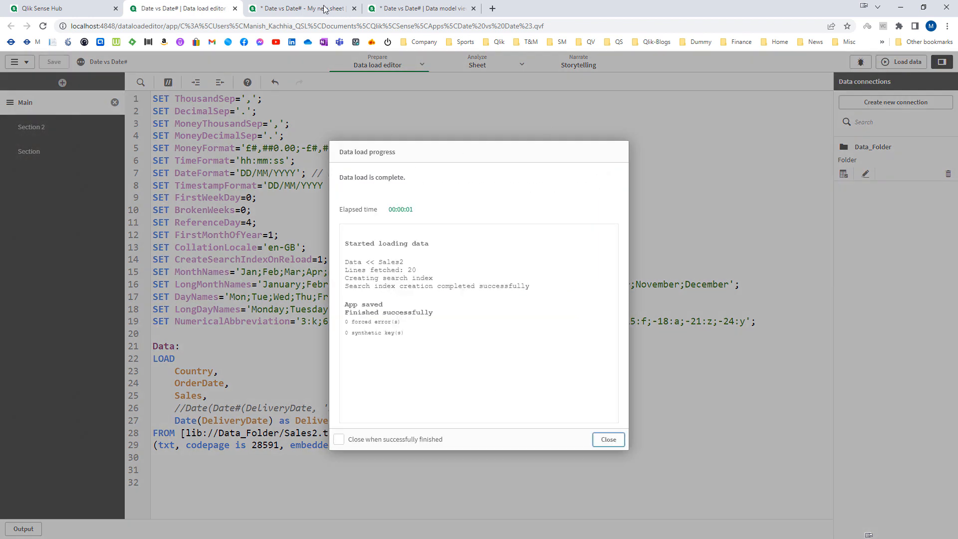
{"action": "key", "text": "ctrl+Tab"}
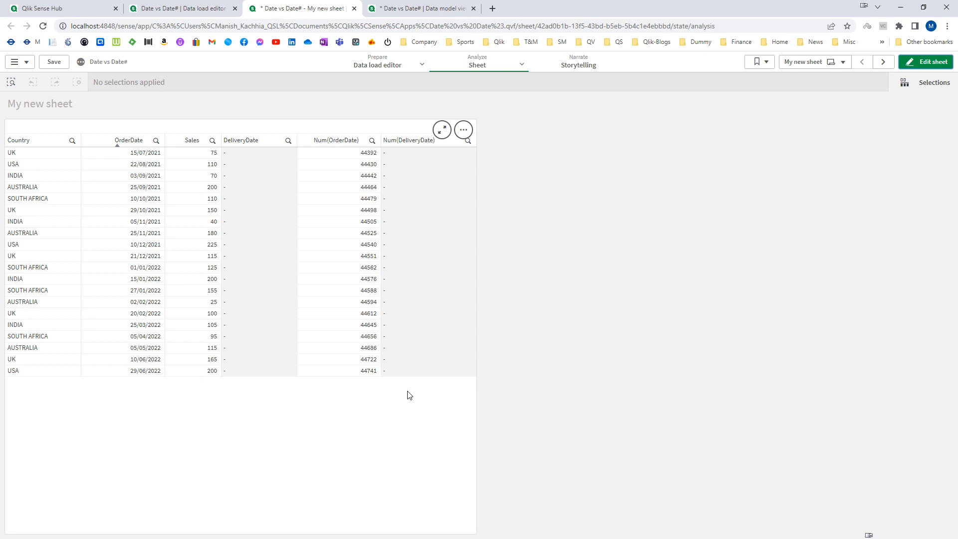
Review the Date(DeliveryDate) expression in the load script and change it to Date#(DeliveryDate,'DD MMM YYYY').
{"action": "left_click", "coordinate": [189, 9]}
{"action": "left_click", "coordinate": [181, 480]}
{"action": "double_click", "coordinate": [180, 421]}
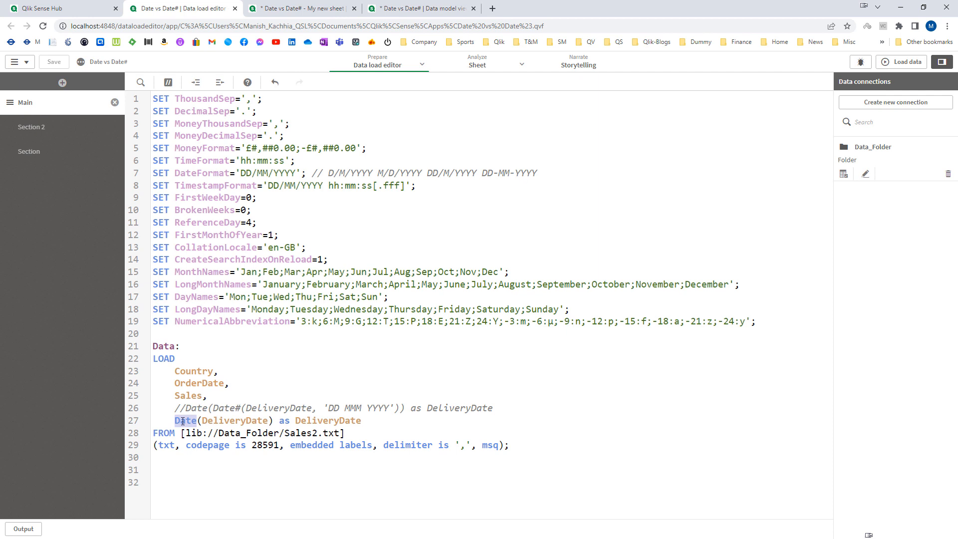
{"action": "double_click", "coordinate": [216, 422]}
{"action": "left_click", "coordinate": [251, 502]}
{"action": "double_click", "coordinate": [223, 422]}
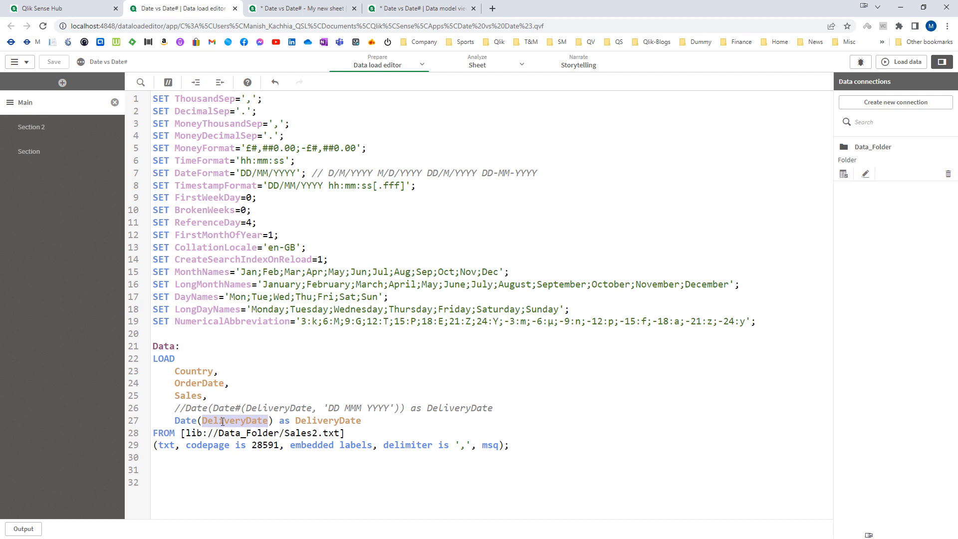
{"action": "left_click", "coordinate": [194, 423]}
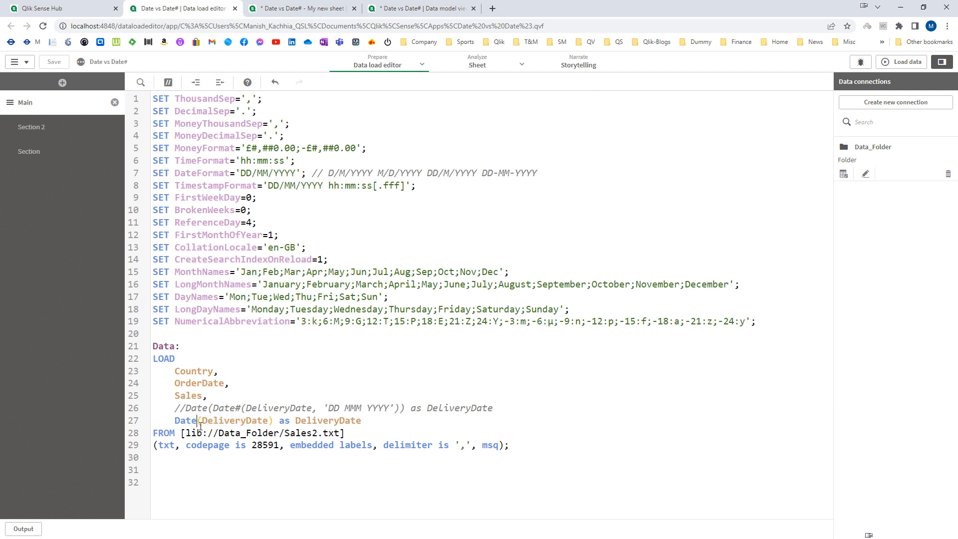
{"action": "type", "text": "#"}
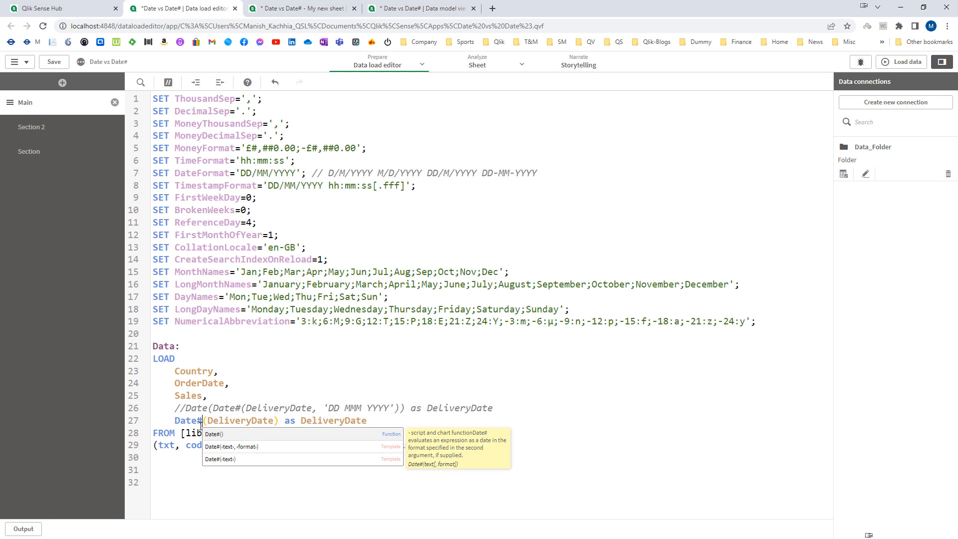
{"action": "key", "text": "ctrl+z"}
{"action": "key", "text": "ctrl+z"}
{"action": "type", "text": ",'DD "}
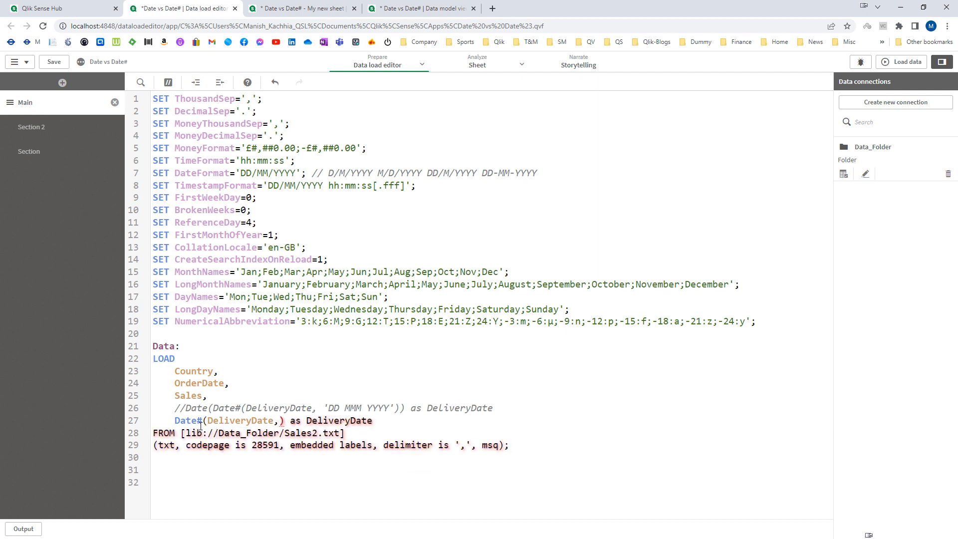
{"action": "type", "text": "MMM YYYY'"}
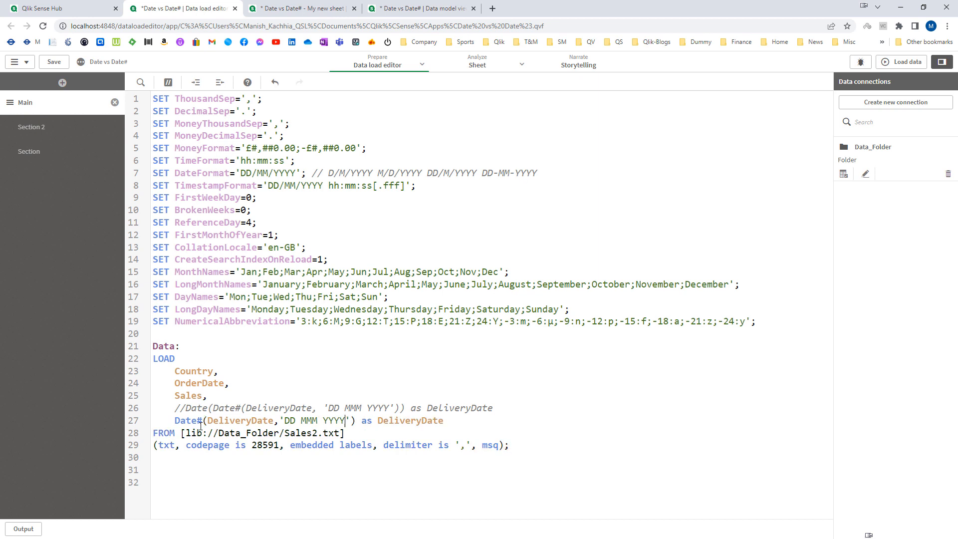
Wrap the Date#() expression on the DeliveryDate line in an outer Date() function without a format argument.
{"action": "key", "text": "Left"}
{"action": "key", "text": "Left"}
{"action": "key", "text": "Left"}
{"action": "key", "text": "Left"}
{"action": "key", "text": "Left"}
{"action": "key", "text": "Left"}
{"action": "key", "text": "Left"}
{"action": "key", "text": "Left"}
{"action": "key", "text": "Left"}
{"action": "key", "text": "Left"}
{"action": "key", "text": "Left"}
{"action": "type", "text": "Date("}
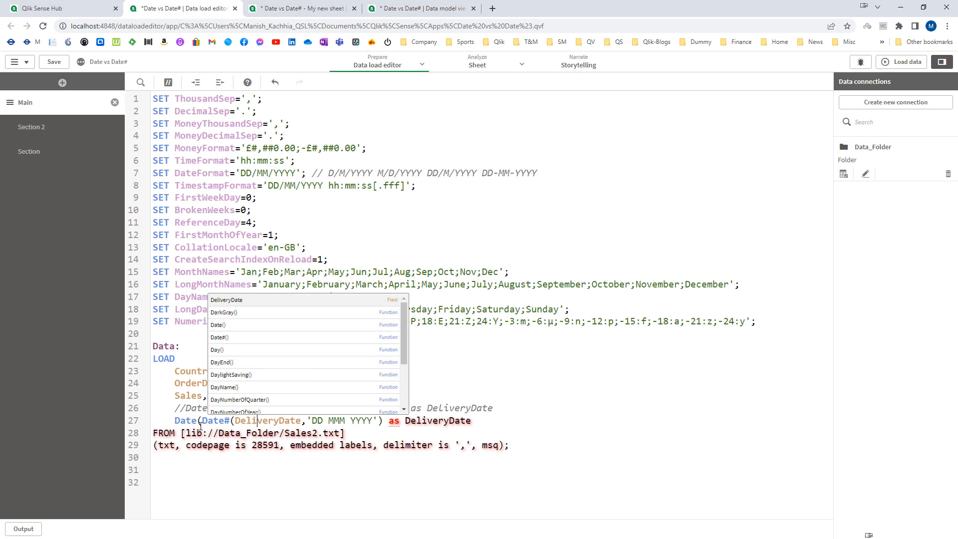
{"action": "key", "text": "Right"}
{"action": "key", "text": "Right"}
{"action": "key", "text": "Right"}
{"action": "key", "text": "Right"}
{"action": "key", "text": "Right"}
{"action": "key", "text": "Right"}
{"action": "key", "text": "Right"}
{"action": "key", "text": "Right"}
{"action": "key", "text": "Right"}
{"action": "key", "text": "Right"}
{"action": "type", "text": ")"}
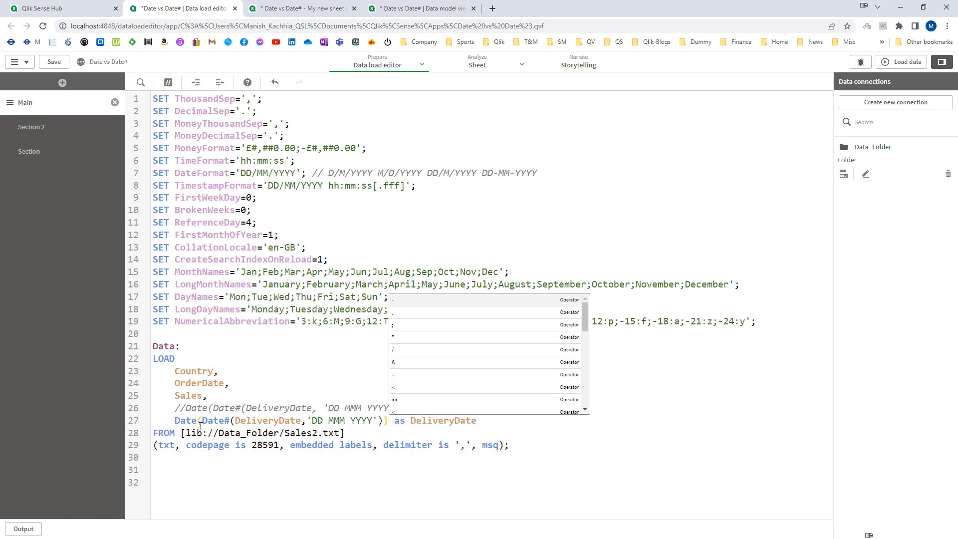
Reload the data with the nested Date(Date#()) expression and view the DeliveryDate column on My new sheet.
{"action": "left_click", "coordinate": [901, 61]}
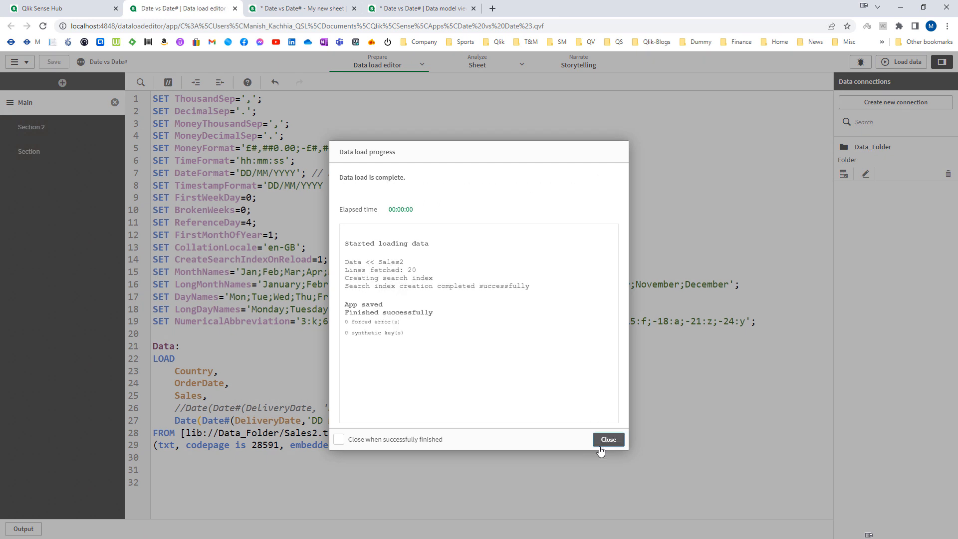
{"action": "left_click", "coordinate": [607, 495]}
{"action": "left_click", "coordinate": [280, 6]}
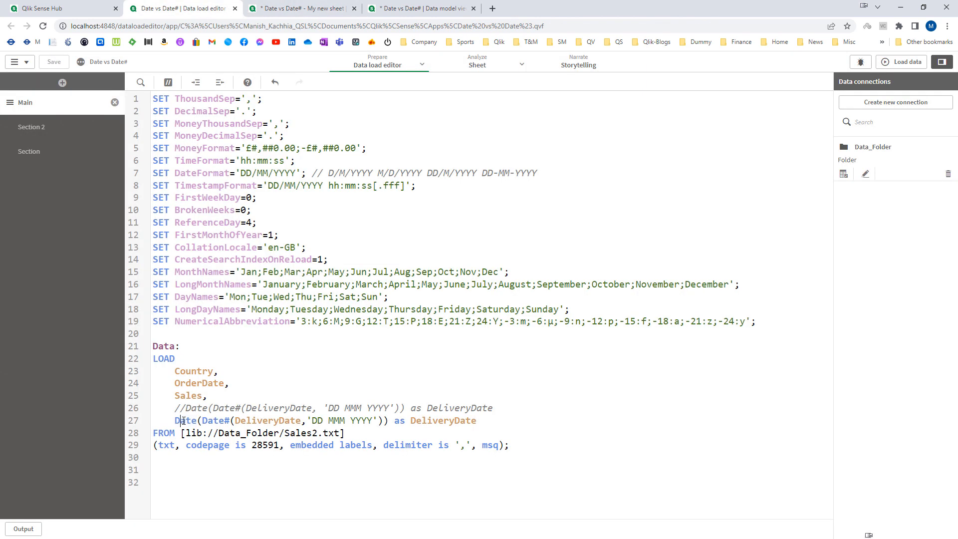
Compare the outer Date() with the DateFormat statement and give it the format 'DD-MM-YYYY', copied from the comment, on the DeliveryDate line.
{"action": "double_click", "coordinate": [183, 421]}
{"action": "left_click_drag", "start_coordinate": [154, 172], "coordinate": [307, 170]}
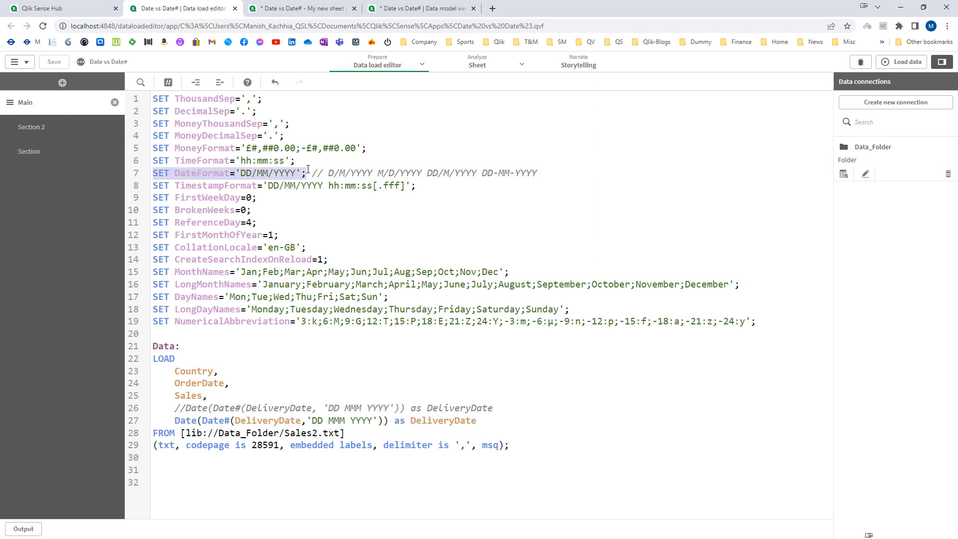
{"action": "left_click", "coordinate": [297, 202]}
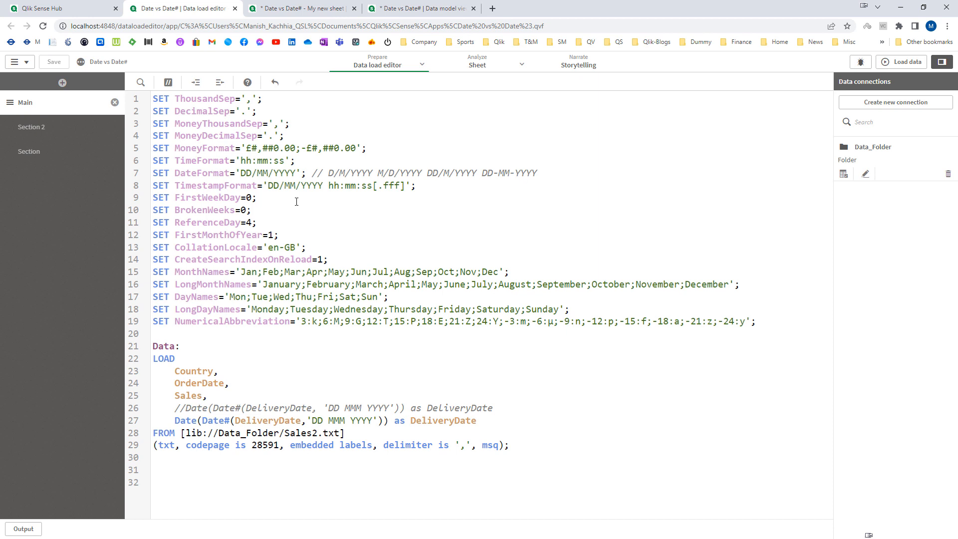
{"action": "left_click_drag", "start_coordinate": [482, 173], "coordinate": [539, 172]}
{"action": "left_click", "coordinate": [482, 170]}
{"action": "left_click_drag", "start_coordinate": [483, 172], "coordinate": [543, 168]}
{"action": "key", "text": "ctrl+c"}
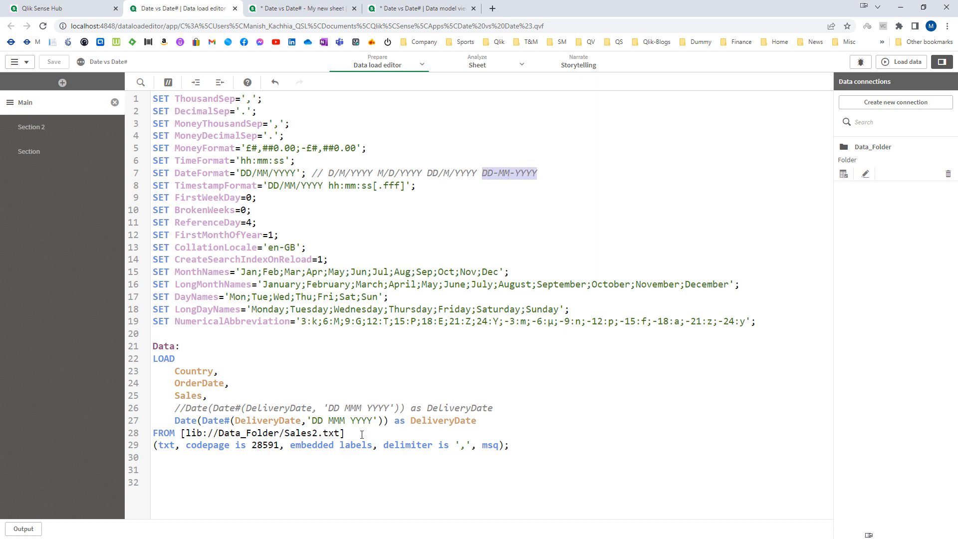
{"action": "left_click", "coordinate": [385, 423]}
{"action": "type", "text": ",'"}
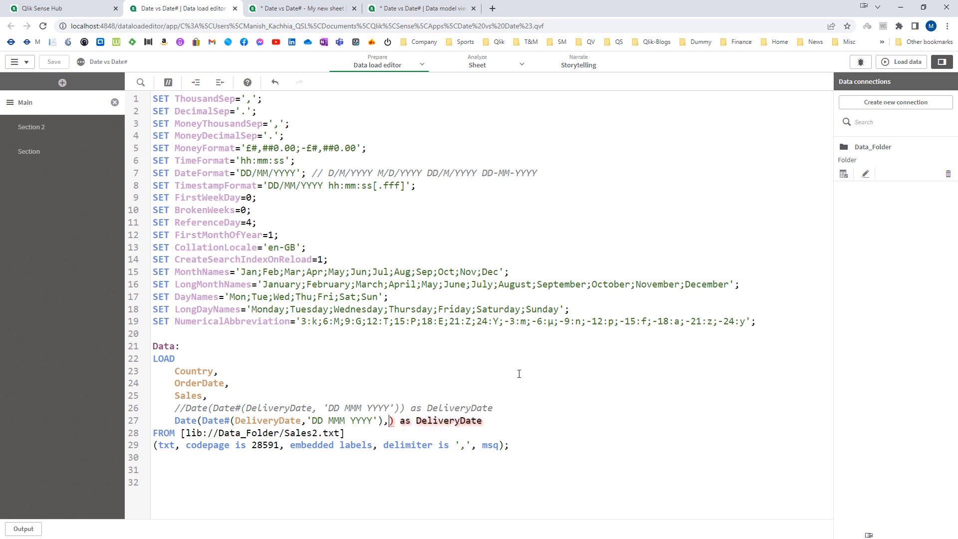
{"action": "key", "text": "ctrl+v"}
{"action": "type", "text": "'"}
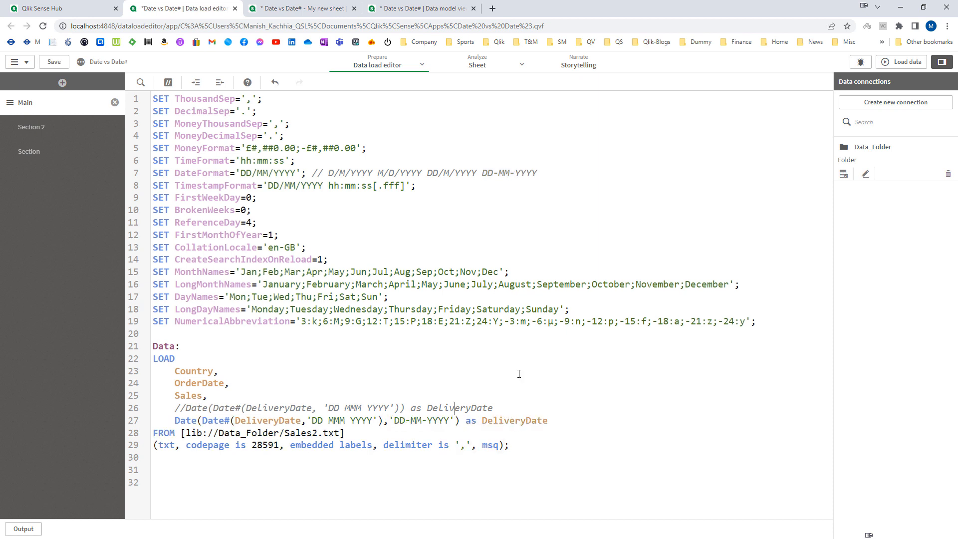
Change the OrderDate line to Date(OrderDate,'DD-MM-YYYY') as OrderDate.
{"action": "type", "text": "Date("}
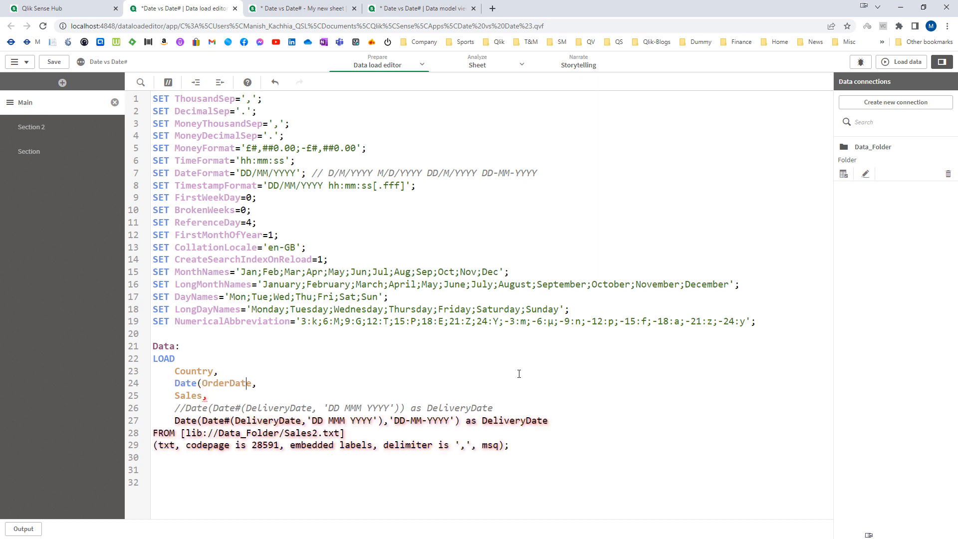
{"action": "type", "text": "'"}
{"action": "key", "text": "ctrl+v"}
{"action": "type", "text": "') as O"}
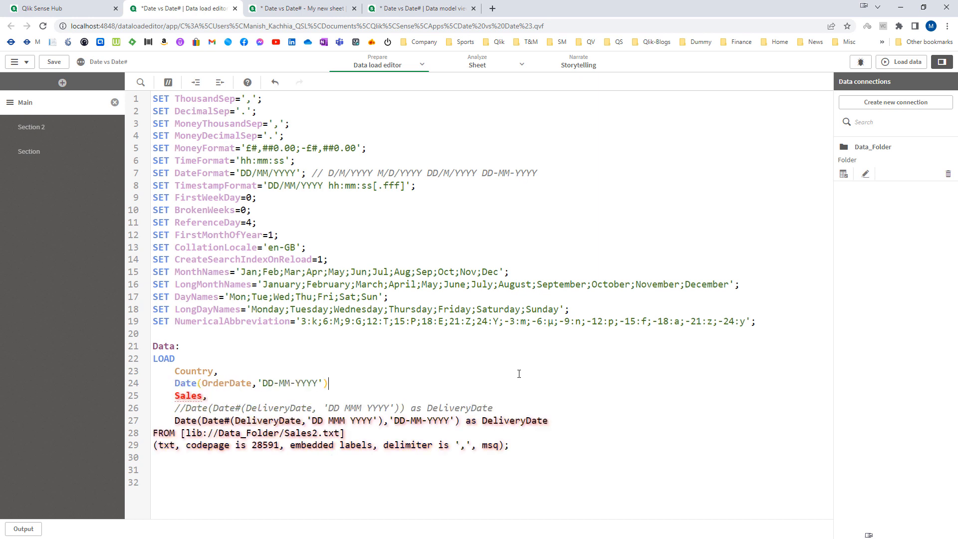
{"action": "type", "text": "rderDate,"}
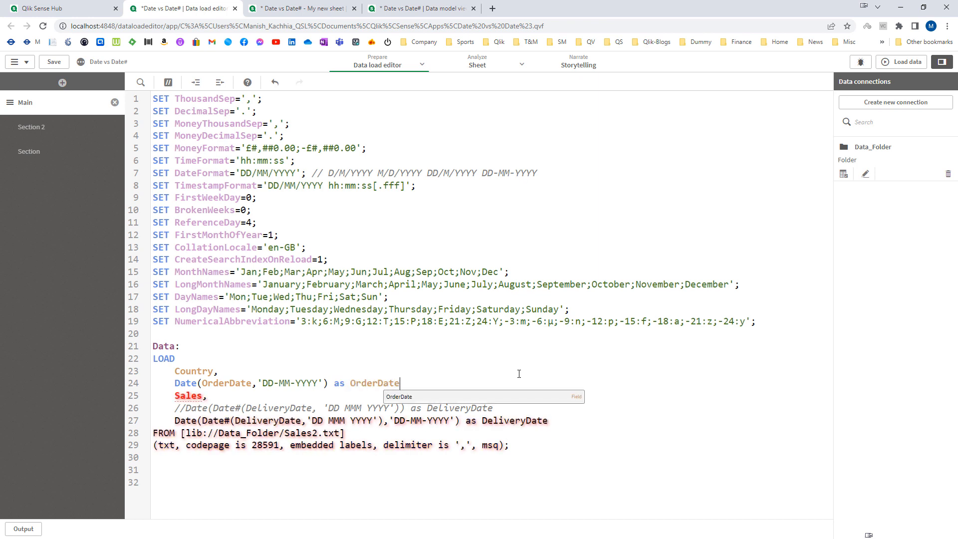
{"action": "key", "text": "Escape"}
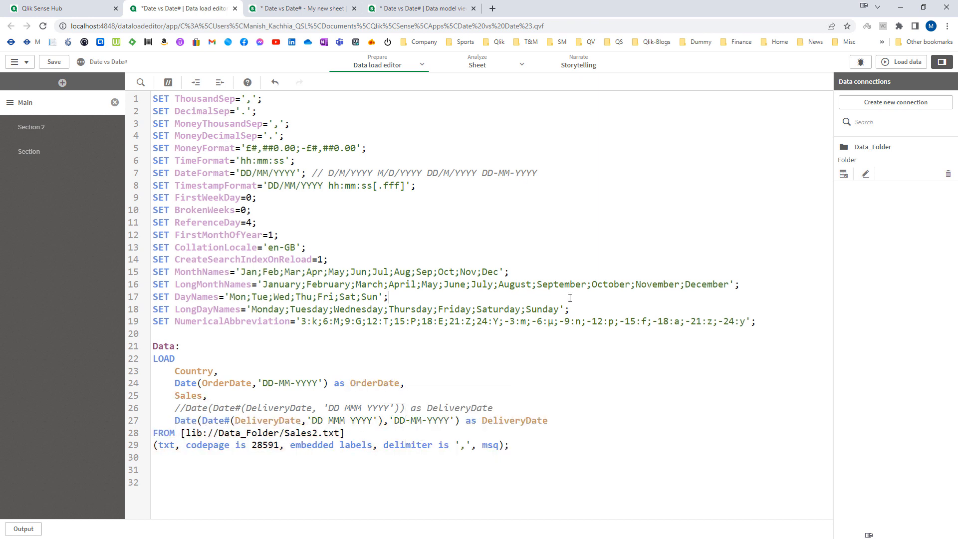
Reload the data, check the OrderDate and DeliveryDate formats on My new sheet, and return to the load script.
{"action": "left_click", "coordinate": [900, 61]}
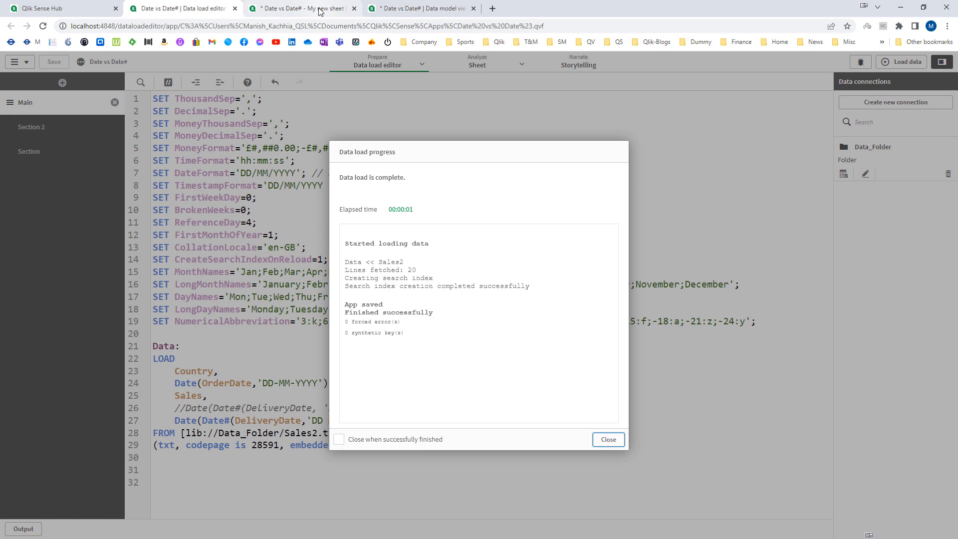
{"action": "left_click", "coordinate": [304, 8]}
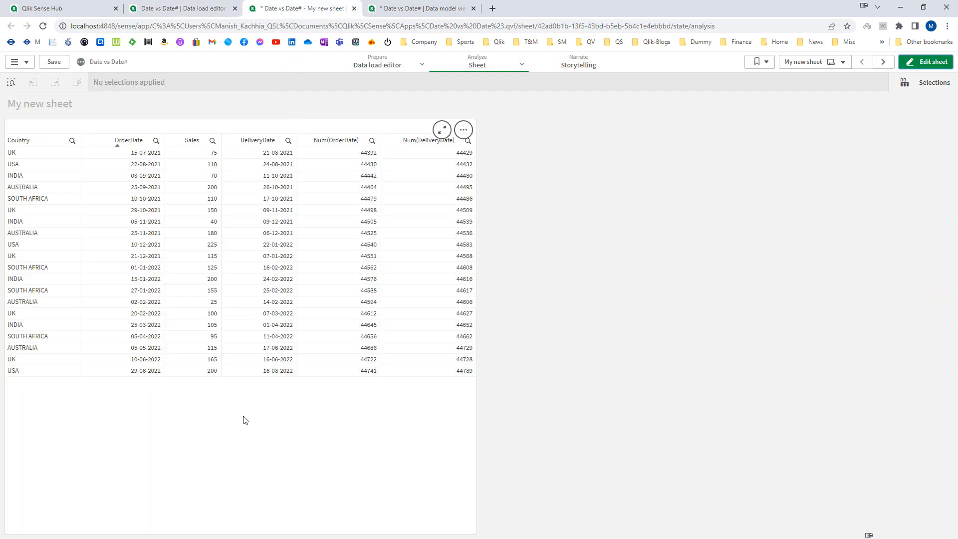
{"action": "left_click", "coordinate": [200, 11]}
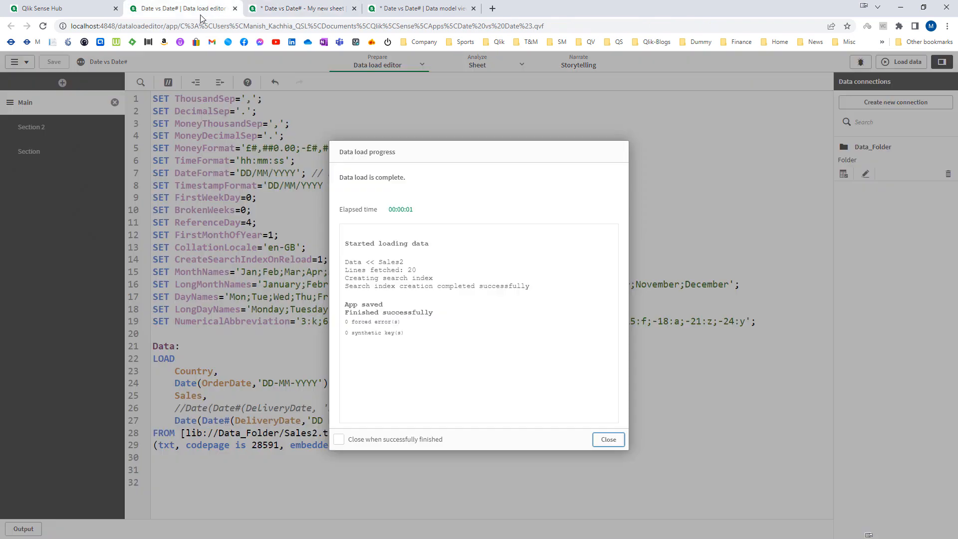
{"action": "left_click", "coordinate": [607, 440]}
Set the DateFormat variable to 'DD-MM-YYYY', copying the pattern from the comment on the same line.
{"action": "left_click_drag", "start_coordinate": [483, 173], "coordinate": [542, 174]}
{"action": "key", "text": "ctrl+c"}
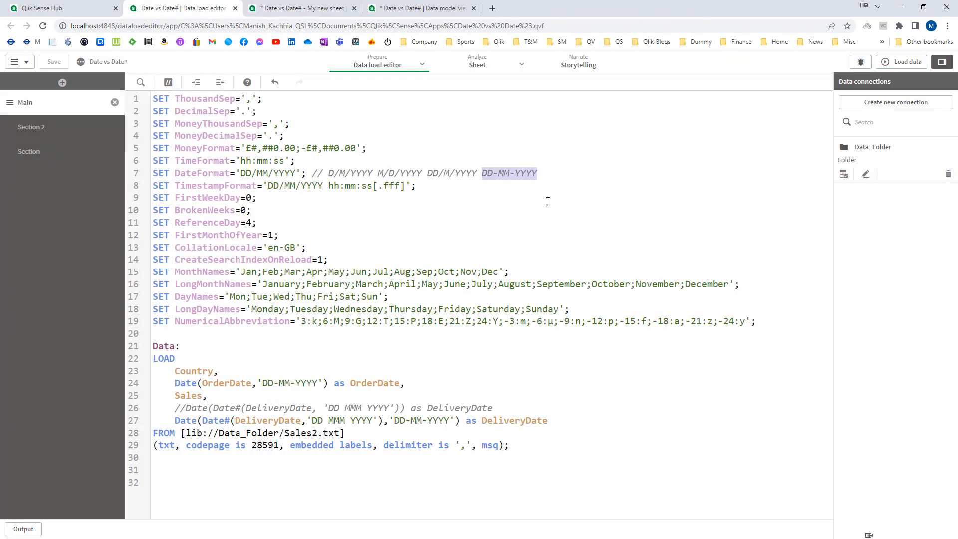
{"action": "left_click_drag", "start_coordinate": [242, 174], "coordinate": [296, 173]}
{"action": "key", "text": "ctrl+v"}
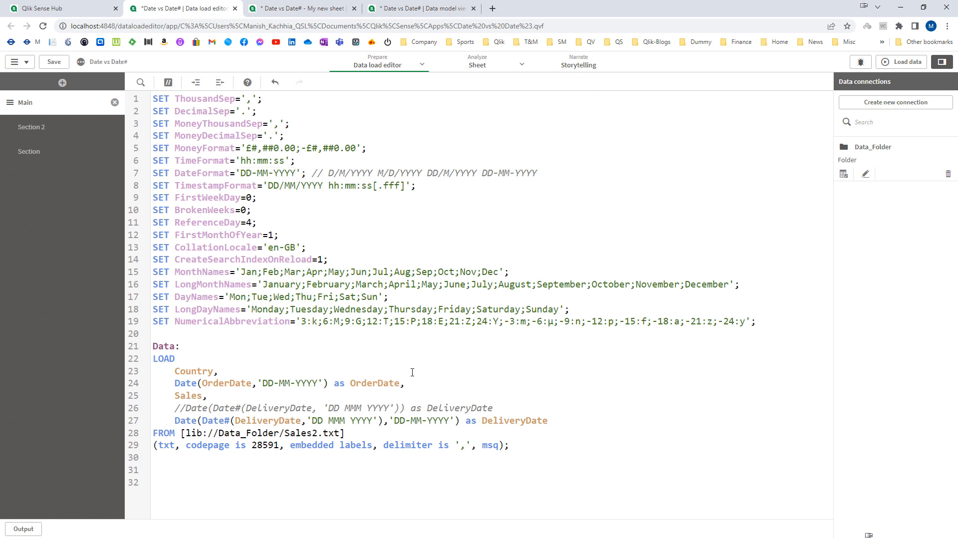
Review the OrderDate and DeliveryDate lines, reload the data with the changed DateFormat and check both date columns on My new sheet.
{"action": "left_click_drag", "start_coordinate": [526, 458], "coordinate": [152, 347]}
{"action": "left_click", "coordinate": [209, 516]}
{"action": "left_click_drag", "start_coordinate": [175, 420], "coordinate": [563, 423]}
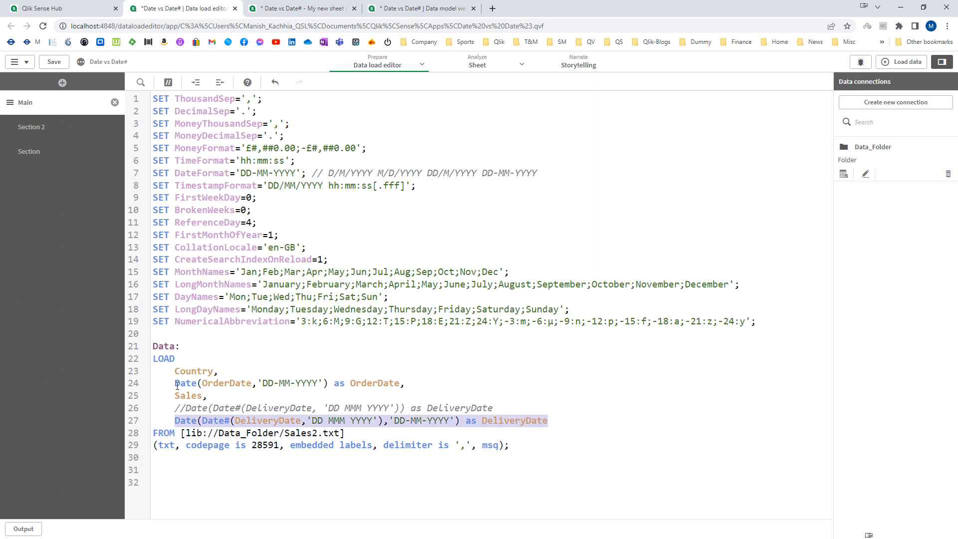
{"action": "left_click_drag", "start_coordinate": [174, 383], "coordinate": [404, 383]}
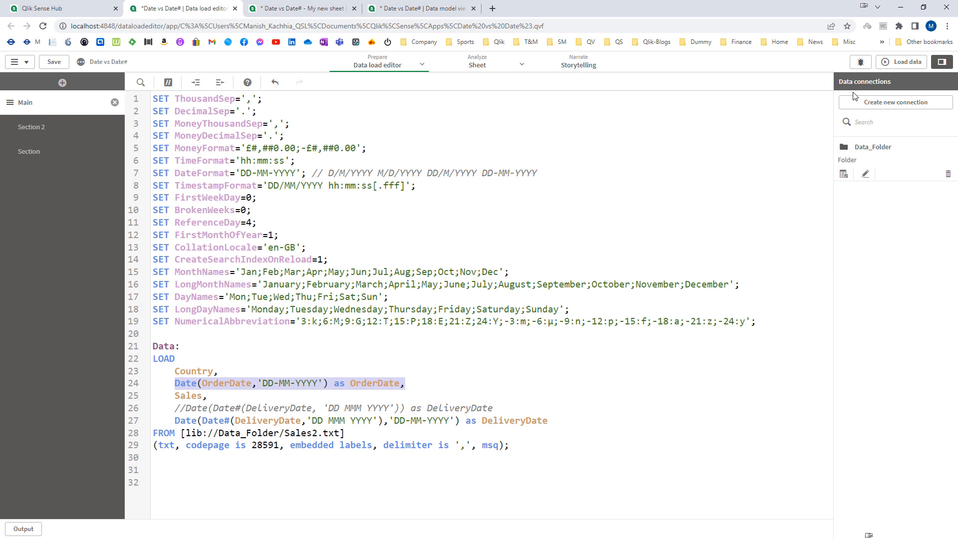
{"action": "left_click", "coordinate": [901, 62]}
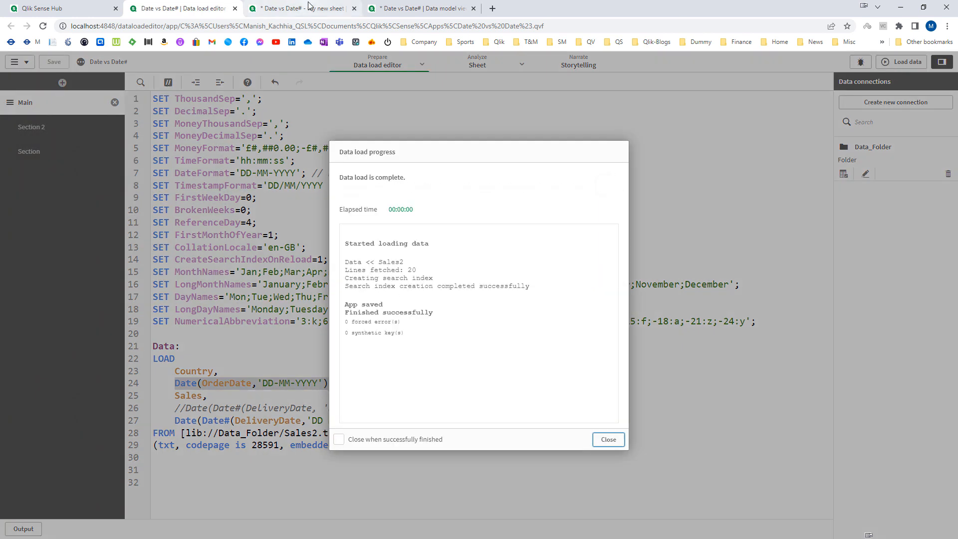
{"action": "left_click", "coordinate": [309, 6]}
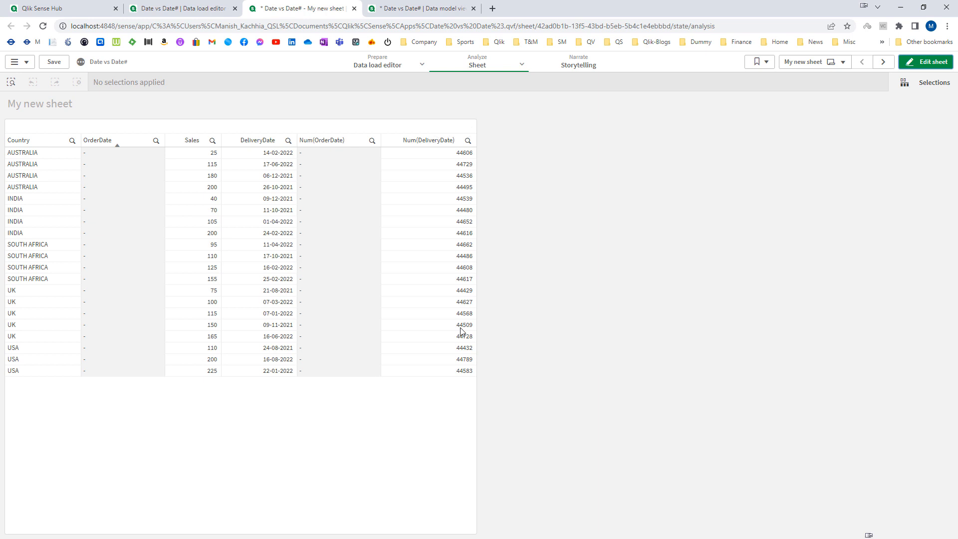
{"action": "left_click", "coordinate": [187, 8]}
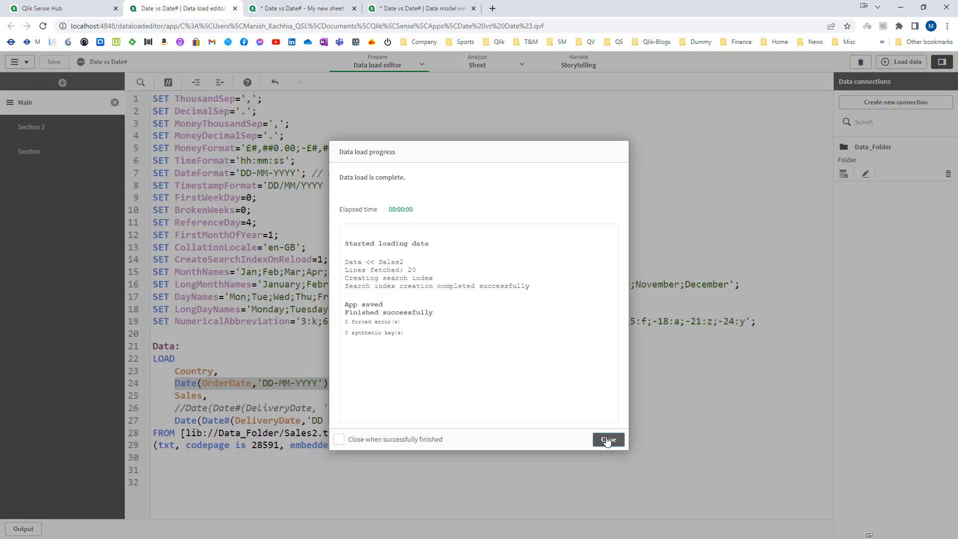
{"action": "left_click", "coordinate": [606, 496]}
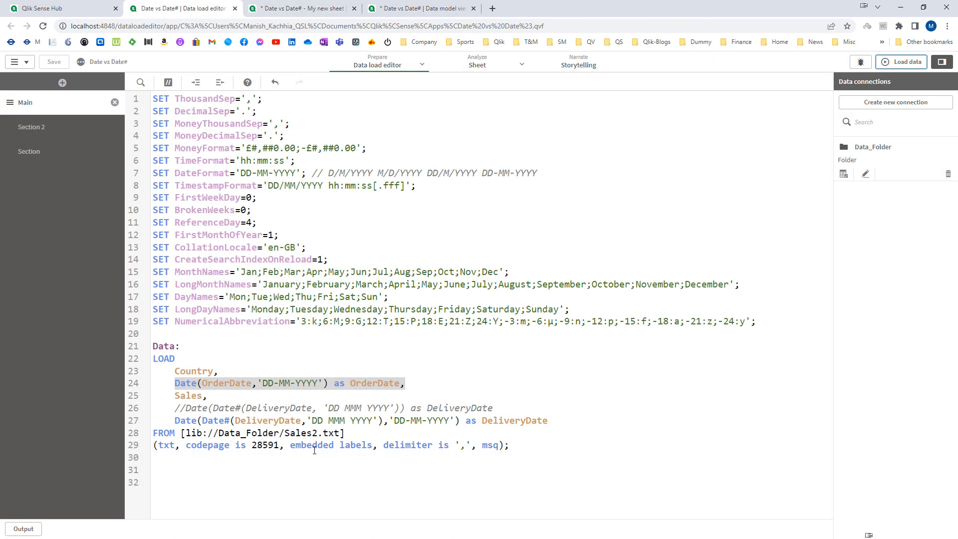
Compare the OrderDate pattern with the DateFormat variable and change the OrderDate expression to Date#(OrderDate,'DD/MM/YYYY').
{"action": "left_click", "coordinate": [263, 384]}
{"action": "left_click_drag", "start_coordinate": [274, 383], "coordinate": [280, 383]}
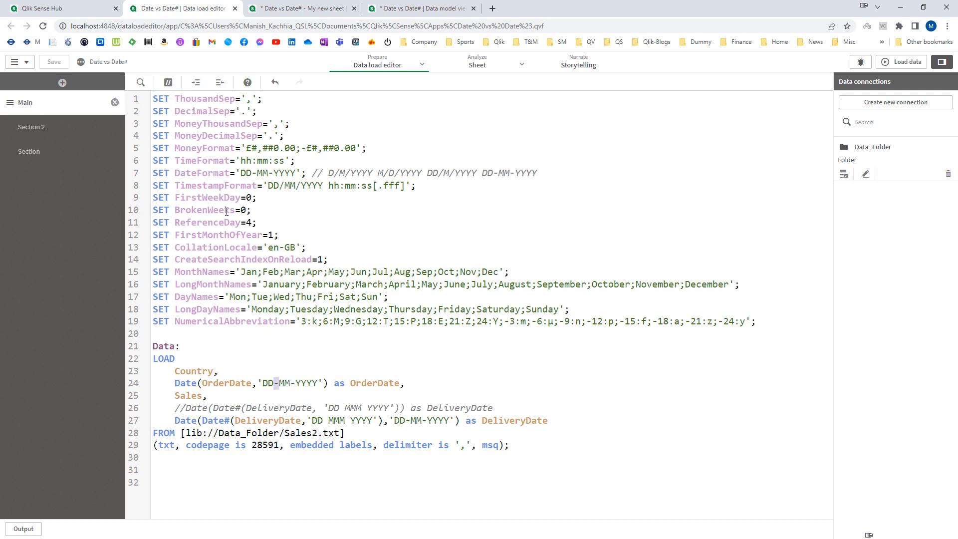
{"action": "left_click_drag", "start_coordinate": [154, 173], "coordinate": [307, 174]}
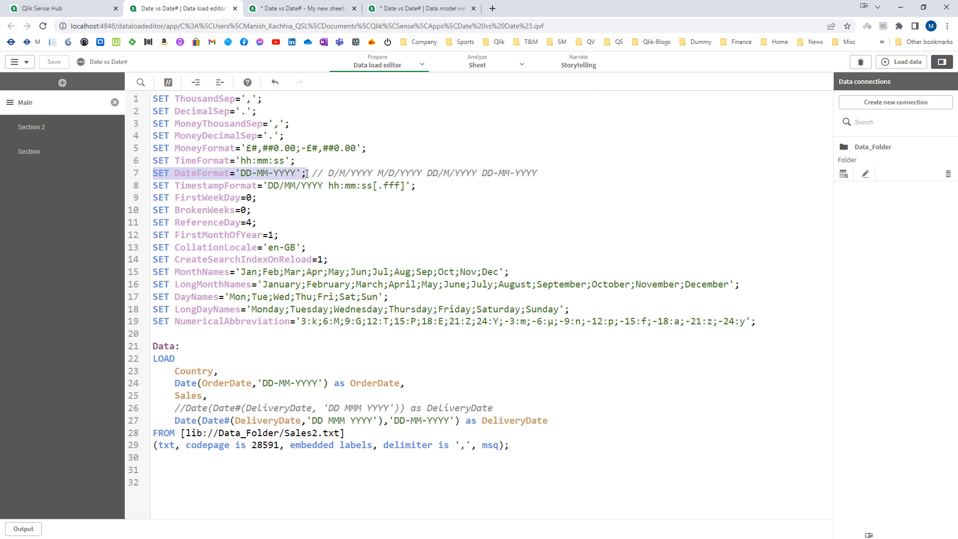
{"action": "left_click", "coordinate": [307, 174]}
{"action": "left_click_drag", "start_coordinate": [153, 173], "coordinate": [307, 173]}
{"action": "left_click", "coordinate": [202, 382]}
{"action": "type", "text": "#"}
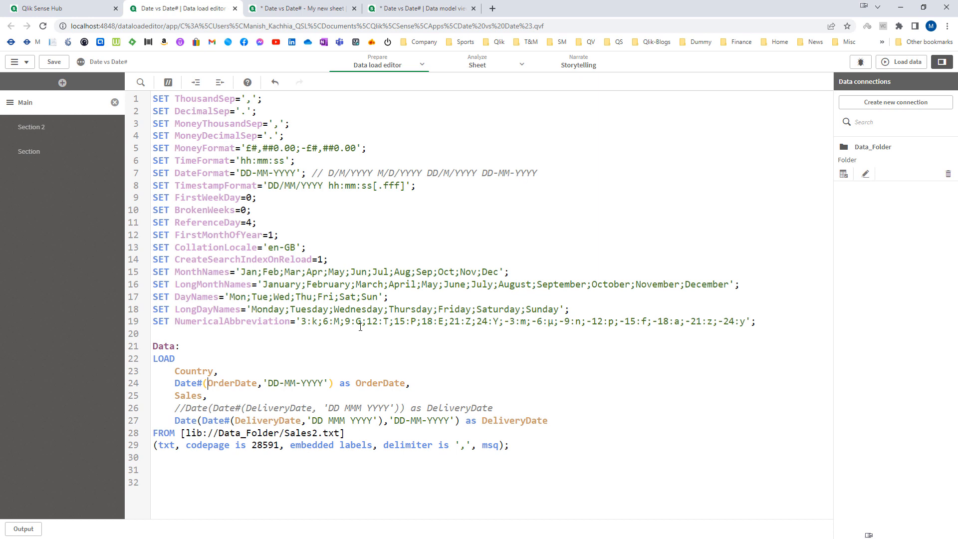
{"action": "key", "text": "shift+Right"}
{"action": "key", "text": "shift+Right"}
{"action": "key", "text": "shift+Right"}
{"action": "key", "text": "Right"}
{"action": "key", "text": "BackSpace"}
{"action": "type", "text": "/"}
{"action": "key", "text": "Right"}
{"action": "key", "text": "Right"}
{"action": "key", "text": "Delete"}
{"action": "type", "text": "/"}
Wrap the OrderDate Date#() expression in a Date() function with 'DD-MM-YYYY' as the output format.
{"action": "key", "text": "Left"}
{"action": "type", "text": "Date("}
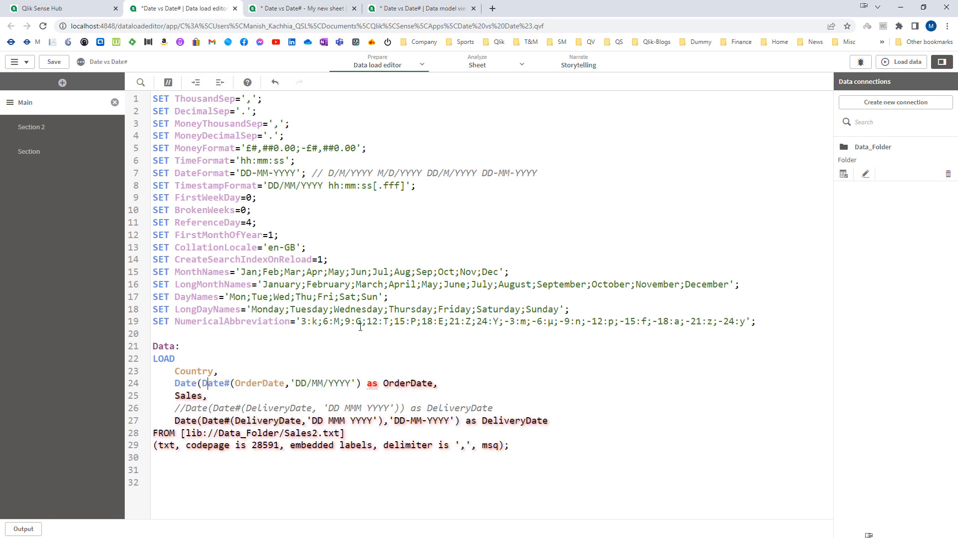
{"action": "key", "text": "Right"}
{"action": "key", "text": "Right"}
{"action": "key", "text": "Right"}
{"action": "key", "text": "Right"}
{"action": "key", "text": "Right"}
{"action": "key", "text": "Right"}
{"action": "type", "text": ")"}
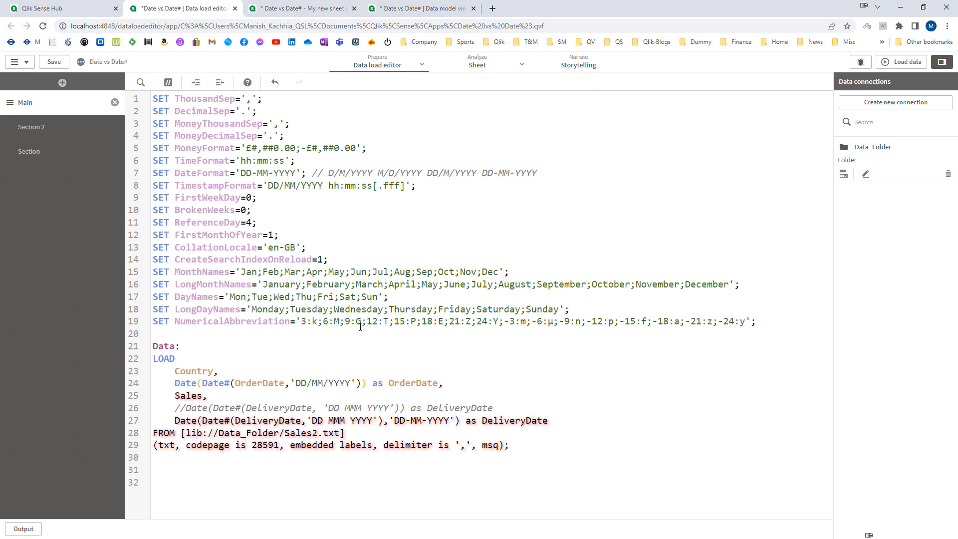
{"action": "key", "text": "Left"}
{"action": "type", "text": ",'DD"}
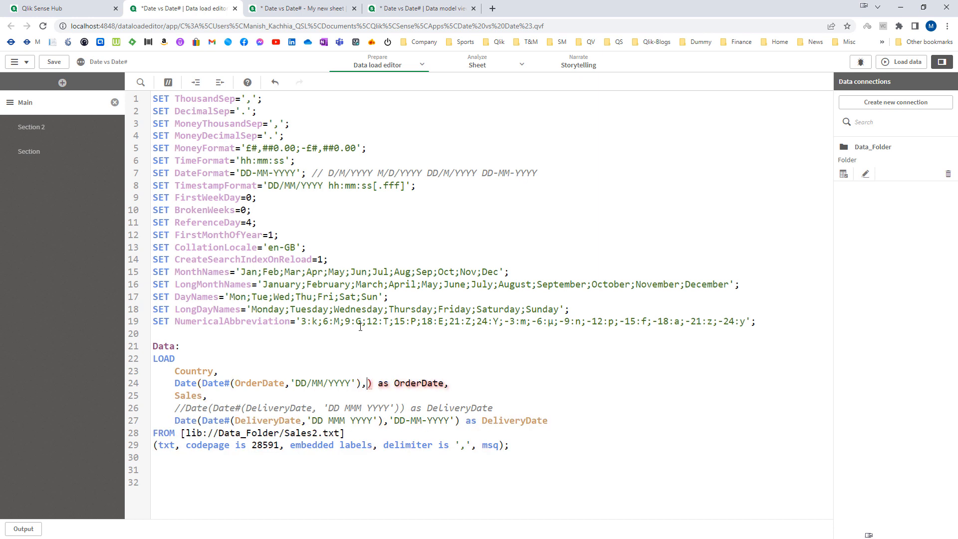
{"action": "type", "text": "-MM-YY"}
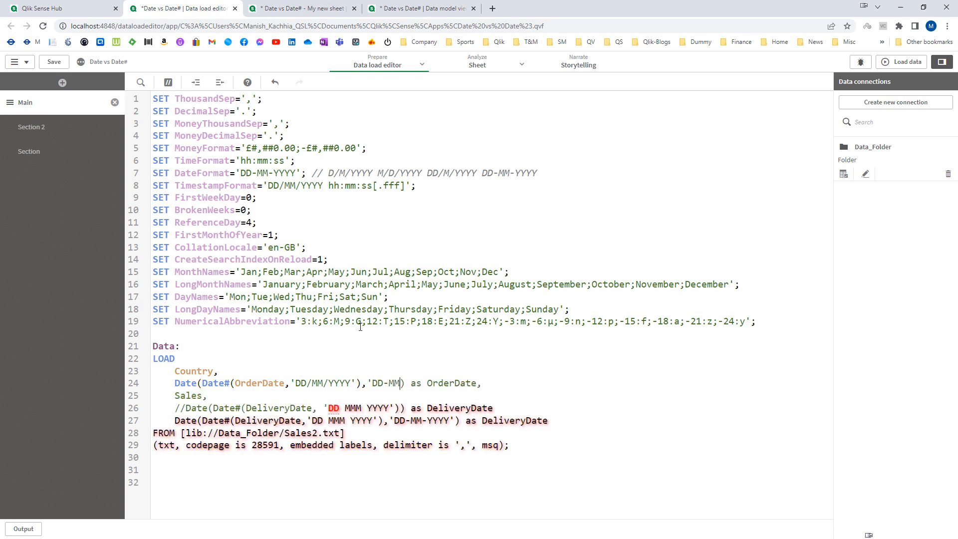
{"action": "type", "text": "YY'"}
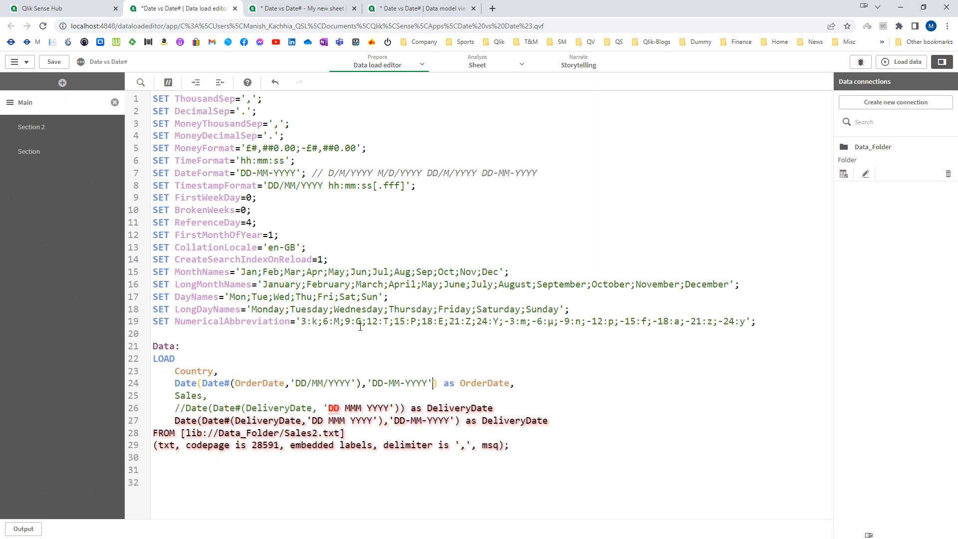
Reload the data, check the OrderDate and DeliveryDate columns on My new sheet, and return to the load script.
{"action": "left_click", "coordinate": [902, 61]}
{"action": "left_click", "coordinate": [322, 6]}
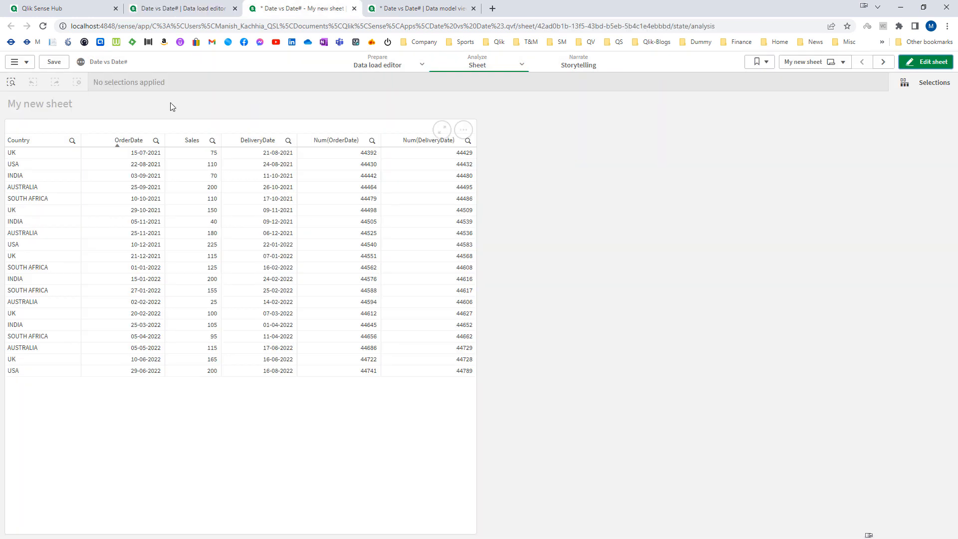
{"action": "left_click", "coordinate": [180, 9]}
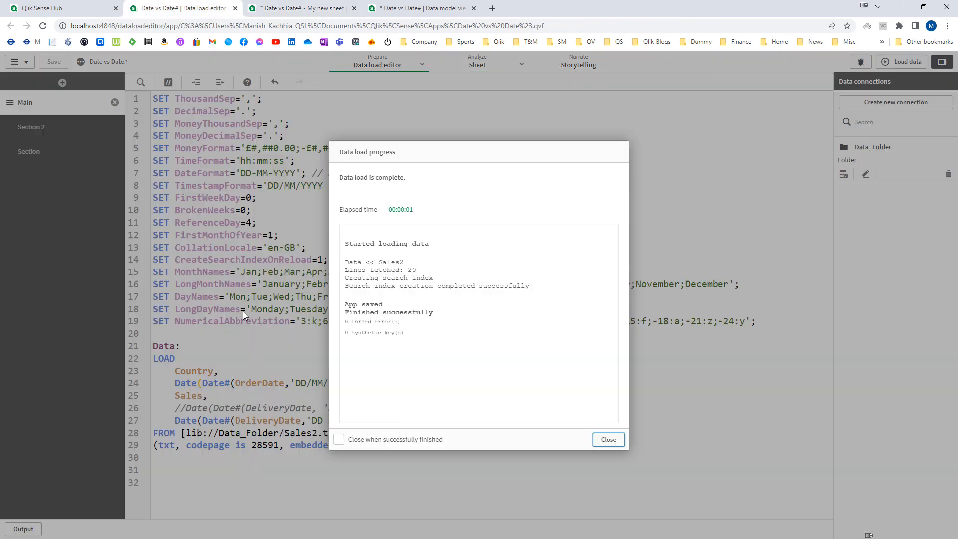
{"action": "left_click", "coordinate": [607, 439]}
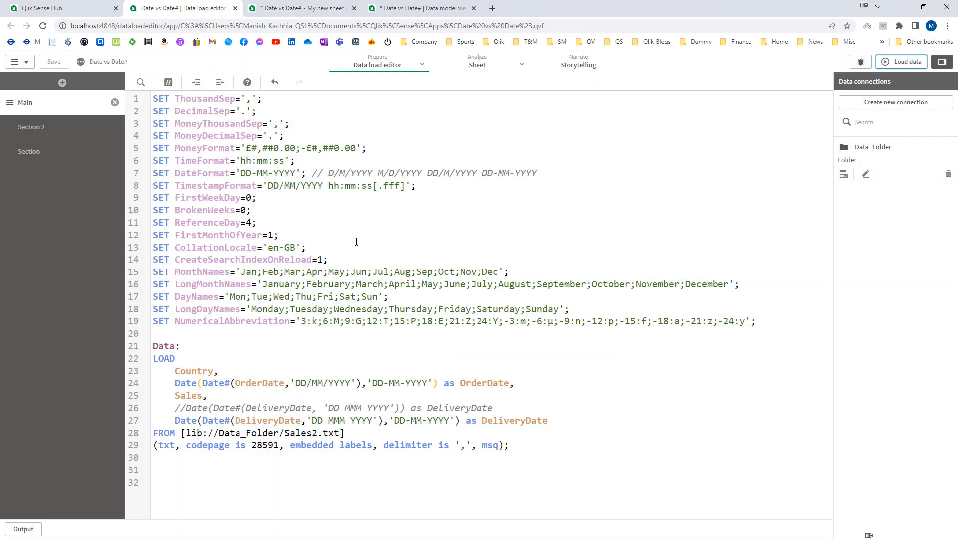
Remove the 'DD-MM-YYYY' output format from the outer Date() functions of both OrderDate and DeliveryDate.
{"action": "double_click", "coordinate": [181, 172]}
{"action": "left_click_drag", "start_coordinate": [361, 385], "coordinate": [433, 384]}
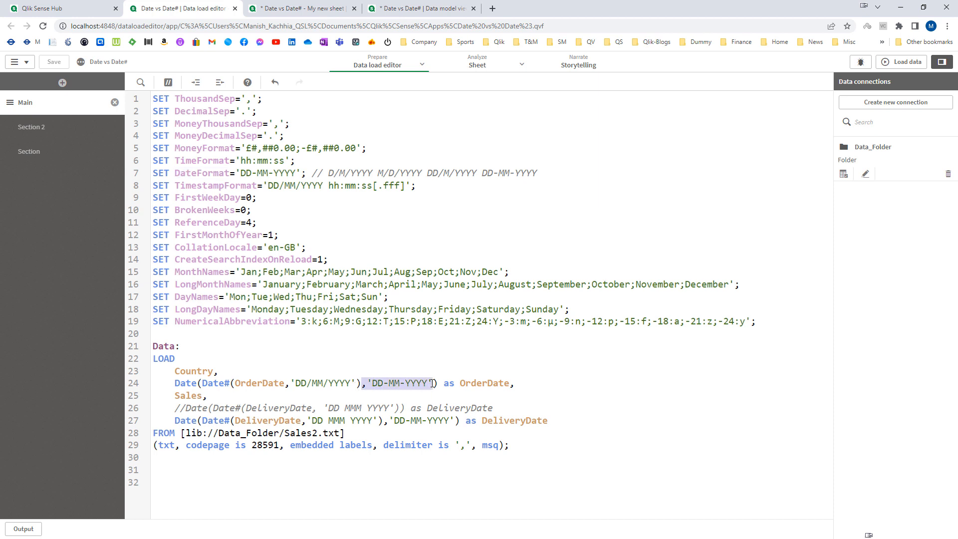
{"action": "key", "text": "Delete"}
{"action": "left_click_drag", "start_coordinate": [384, 421], "coordinate": [454, 420]}
{"action": "key", "text": "Delete"}
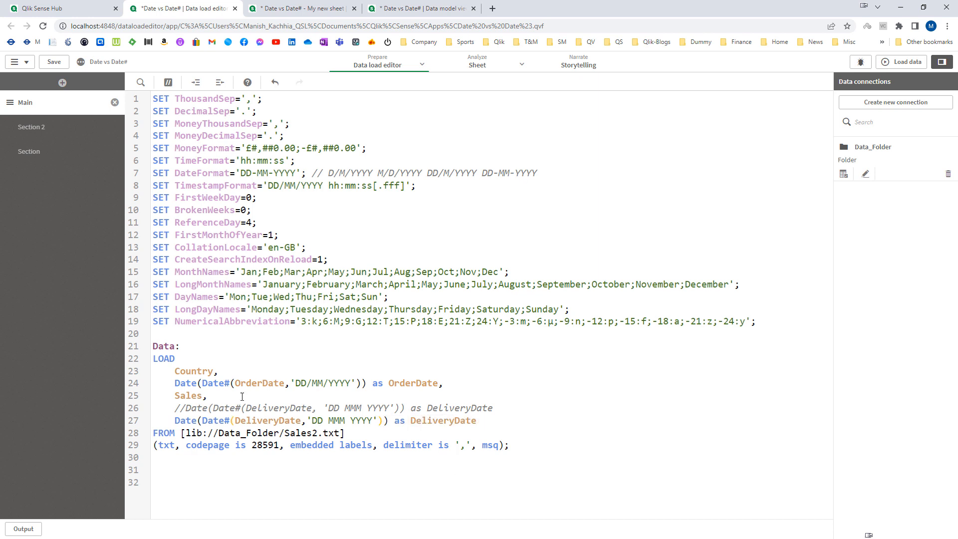
Review the outer Date() functions and DateFormat, reload the data, check both date columns on My new sheet and return to the load script.
{"action": "double_click", "coordinate": [193, 386]}
{"action": "double_click", "coordinate": [184, 423]}
{"action": "double_click", "coordinate": [184, 386]}
{"action": "double_click", "coordinate": [189, 172]}
{"action": "left_click", "coordinate": [901, 62]}
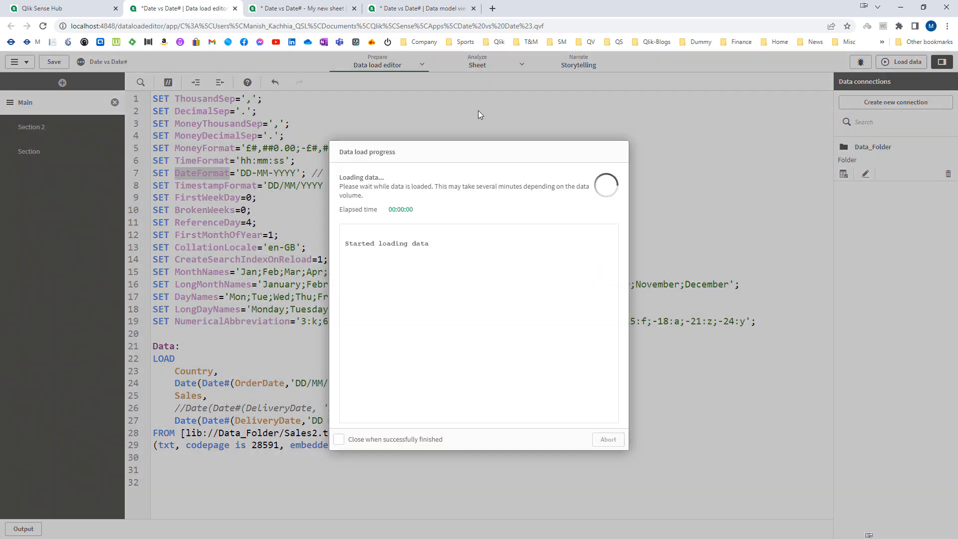
{"action": "left_click", "coordinate": [272, 9]}
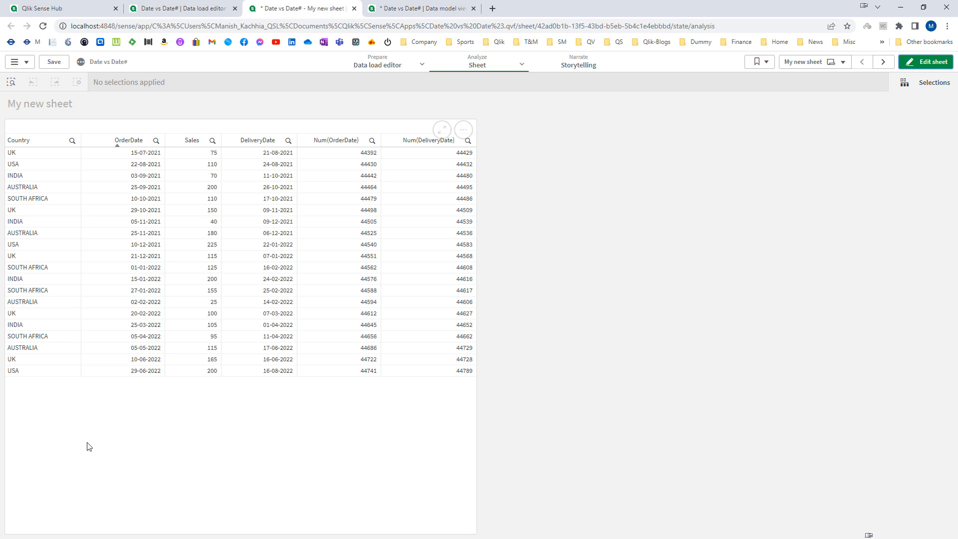
{"action": "left_click", "coordinate": [160, 4]}
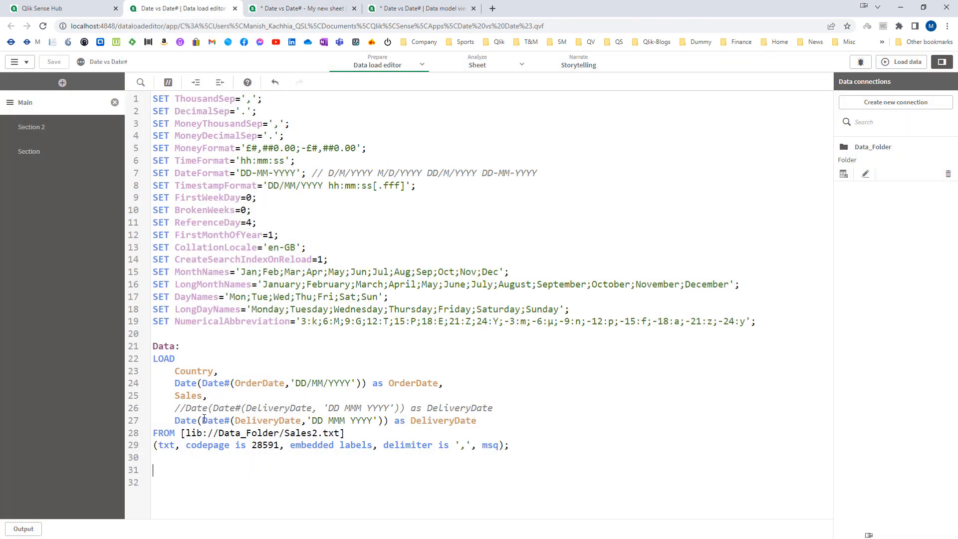
Examine how the nested Date#() and Date() functions on OrderDate and DeliveryDate relate to the DateFormat variable.
{"action": "left_click_drag", "start_coordinate": [203, 419], "coordinate": [231, 419]}
{"action": "double_click", "coordinate": [256, 421]}
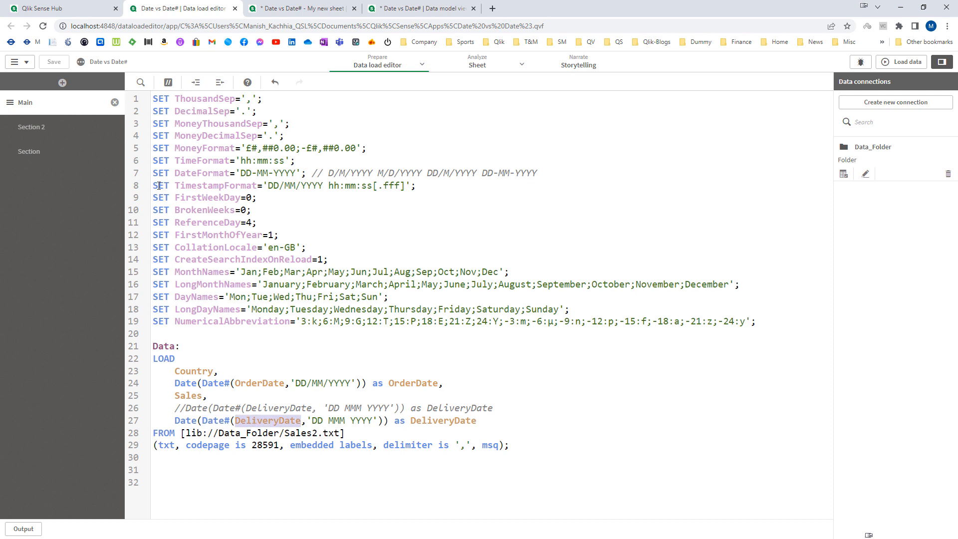
{"action": "left_click_drag", "start_coordinate": [153, 173], "coordinate": [309, 173]}
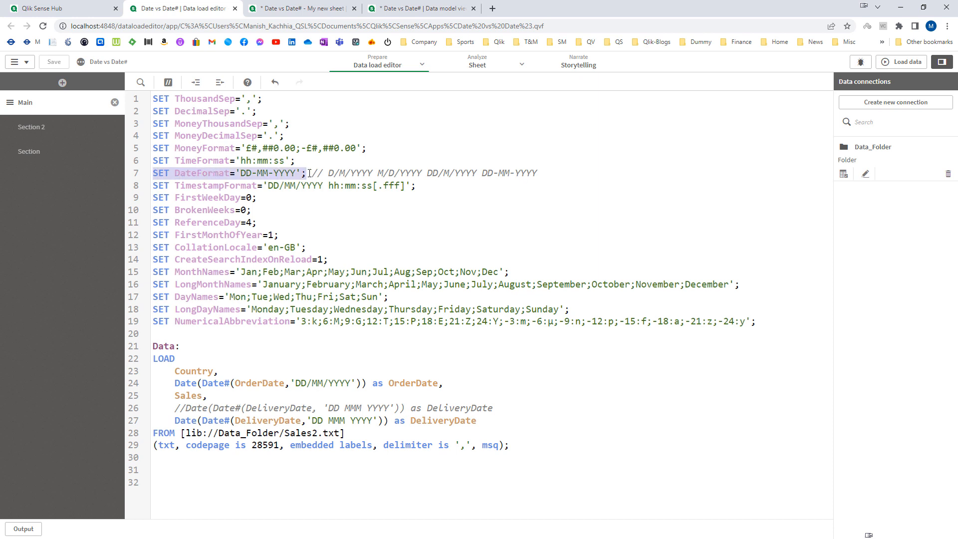
{"action": "left_click", "coordinate": [200, 494]}
{"action": "double_click", "coordinate": [183, 383]}
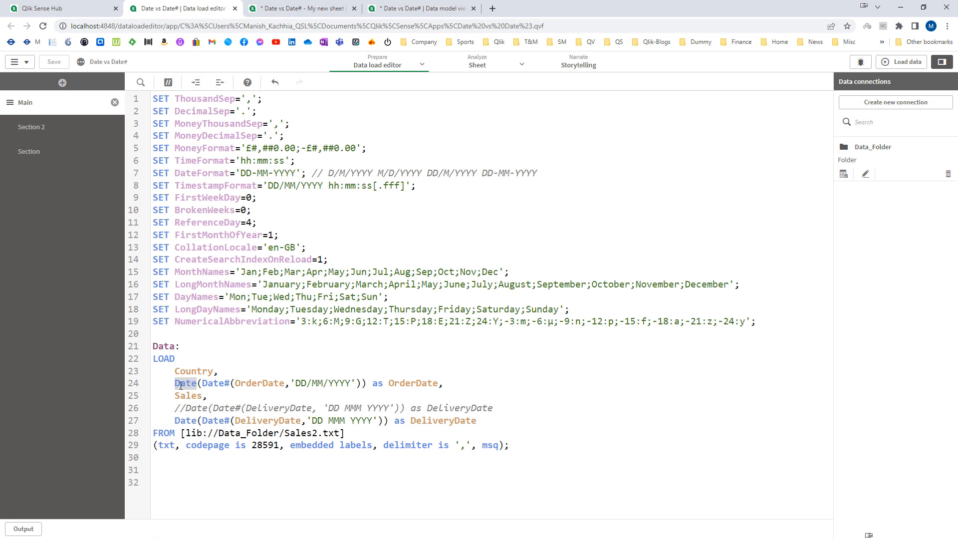
{"action": "left_click", "coordinate": [173, 467]}
{"action": "double_click", "coordinate": [260, 383]}
{"action": "left_click", "coordinate": [245, 490]}
Set the DateFormat variable to 'DD/MM/YYYY' in the load script.
{"action": "left_click", "coordinate": [256, 173]}
{"action": "key", "text": "BackSpace"}
{"action": "type", "text": "/"}
{"action": "key", "text": "BackSpace"}
{"action": "type", "text": "/"}
Reduce the OrderDate line to the plain OrderDate field, removing its Date() and Date#() functions, format and alias.
{"action": "key", "text": "Down"}
{"action": "key", "text": "BackSpace"}
{"action": "key", "text": "BackSpace"}
{"action": "key", "text": "BackSpace"}
{"action": "key", "text": "BackSpace"}
{"action": "key", "text": "BackSpace"}
{"action": "key", "text": "BackSpace"}
{"action": "key", "text": "BackSpace"}
{"action": "key", "text": "BackSpace"}
{"action": "key", "text": "BackSpace"}
{"action": "key", "text": "BackSpace"}
{"action": "key", "text": "BackSpace"}
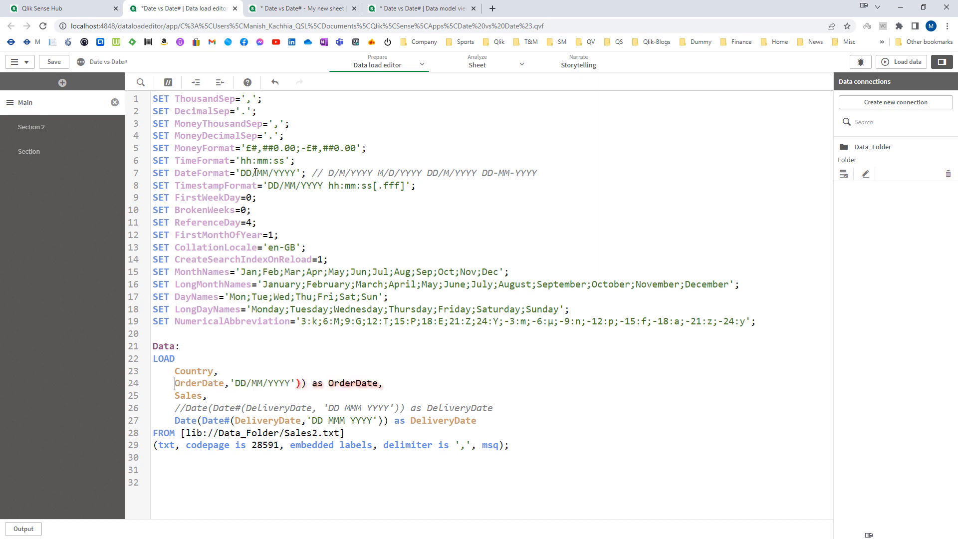
{"action": "key", "text": "shift+End"}
{"action": "key", "text": "Delete"}
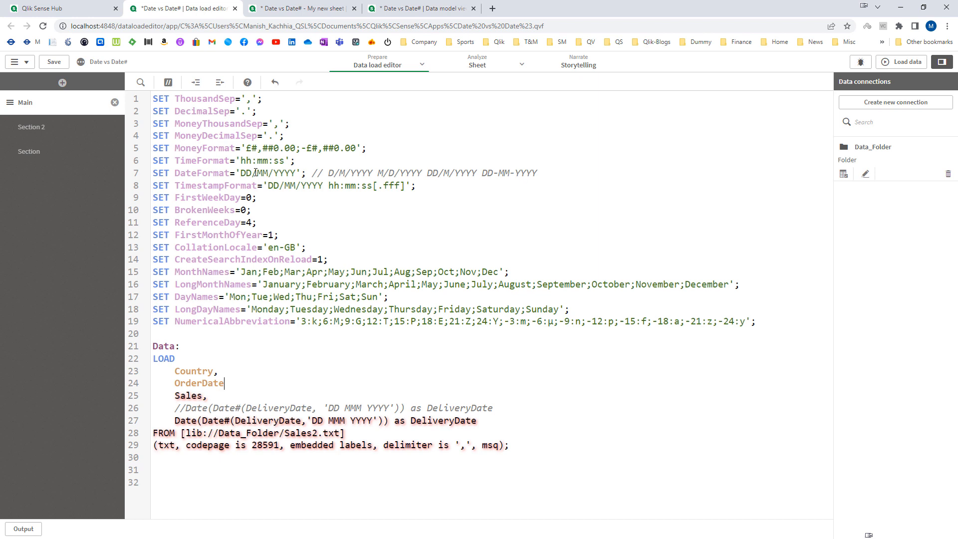
{"action": "key", "text": "Down"}
{"action": "key", "text": "Down"}
{"action": "type", "text": ","}
Reload the data with the plain OrderDate field, check My new sheet, and review the DeliveryDate line in the load script.
{"action": "left_click", "coordinate": [894, 67]}
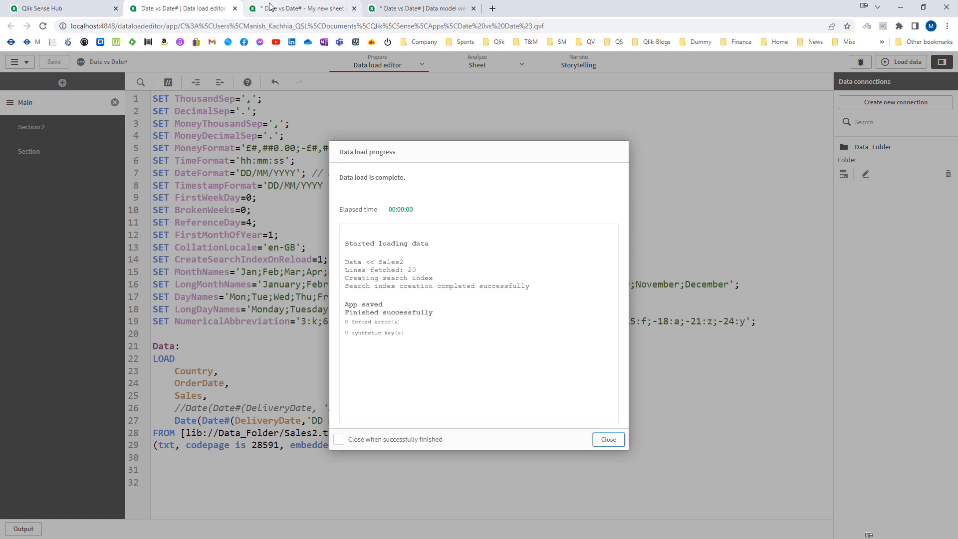
{"action": "left_click", "coordinate": [269, 7]}
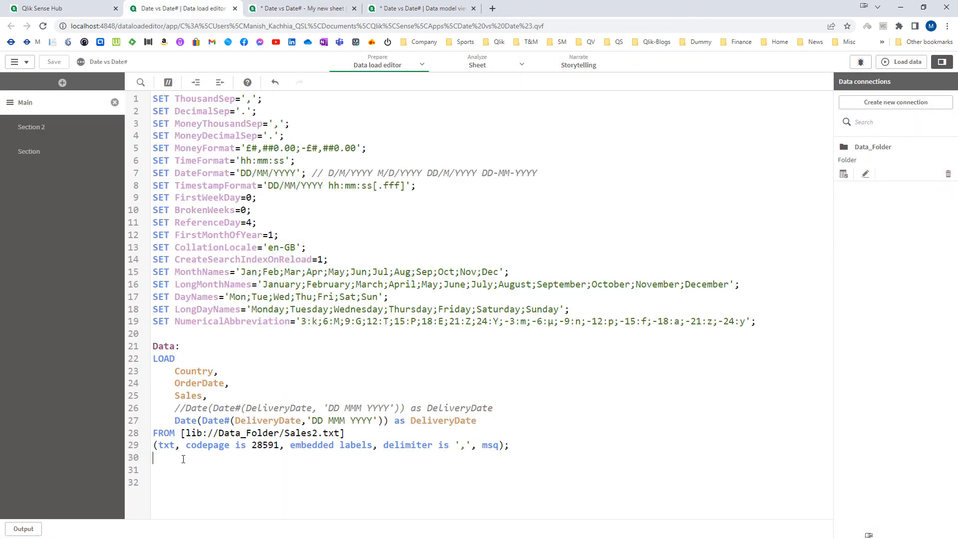
{"action": "double_click", "coordinate": [186, 420]}
{"action": "key", "text": "ctrl+End"}
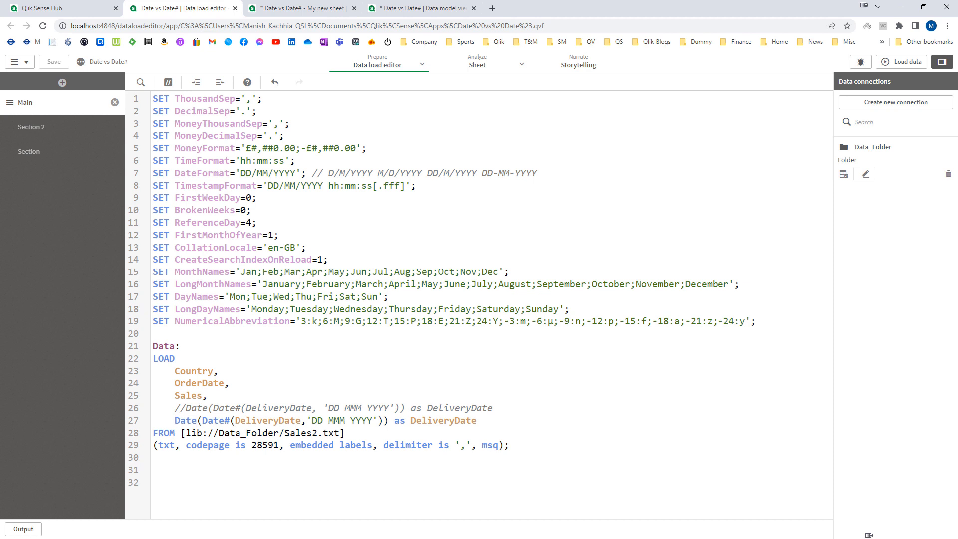